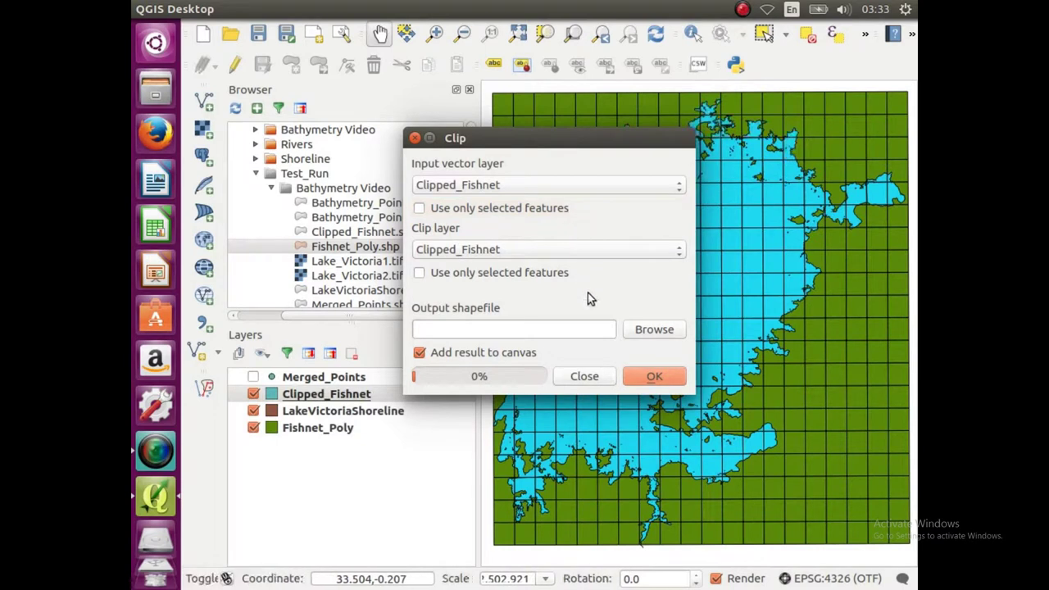
Step: Close the Clip dialog and show Merged_Points over Clipped_Fishnet, hiding Fishnet_Poly and LakeVictoriaShoreline
{"action": "left_click", "coordinate": [584, 376]}
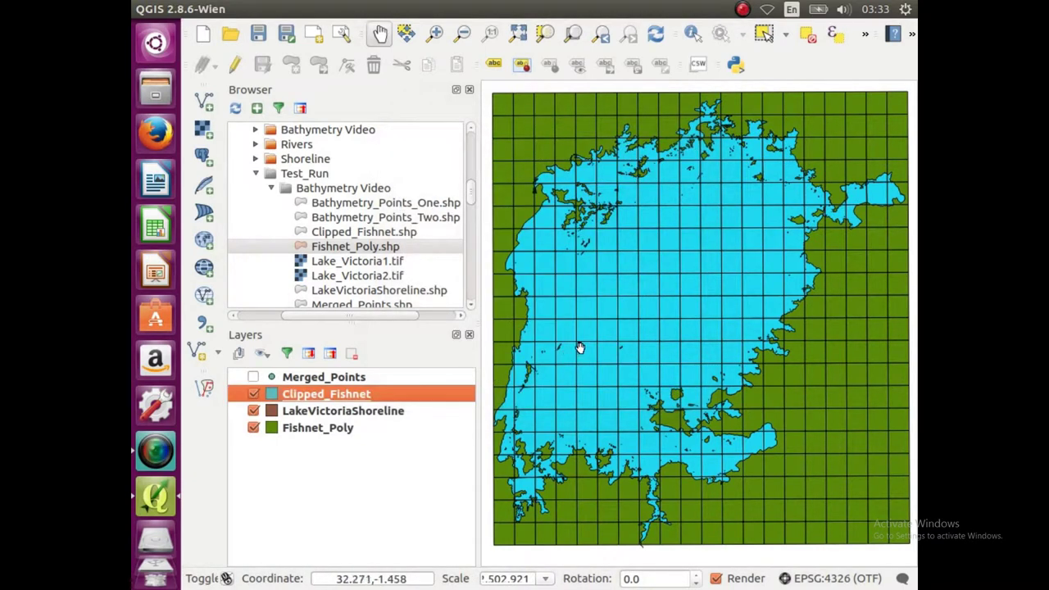
{"action": "left_click_drag", "start_coordinate": [719, 255], "coordinate": [733, 261]}
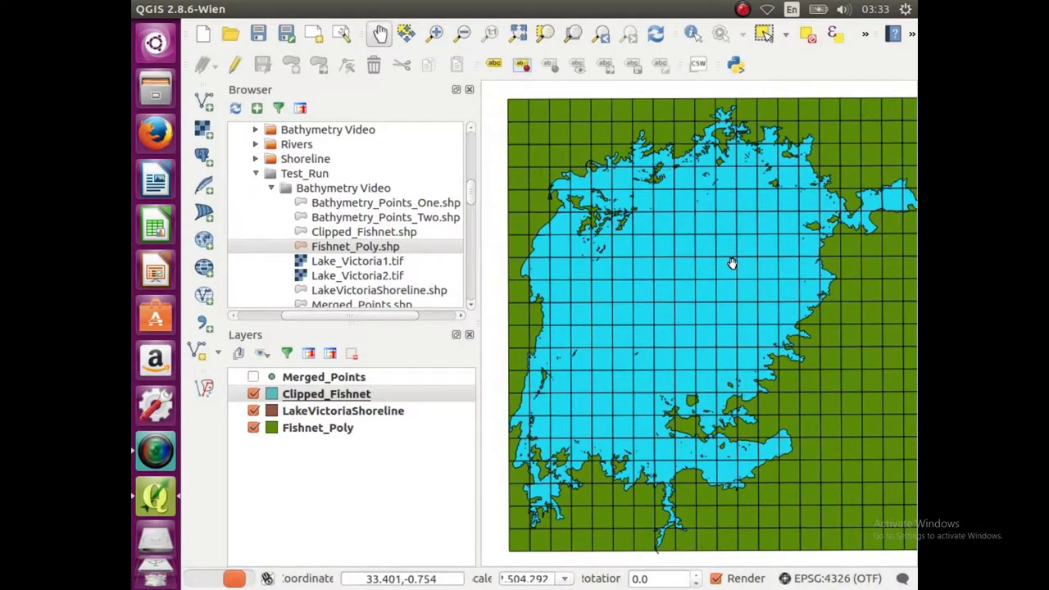
{"action": "left_click", "coordinate": [253, 428]}
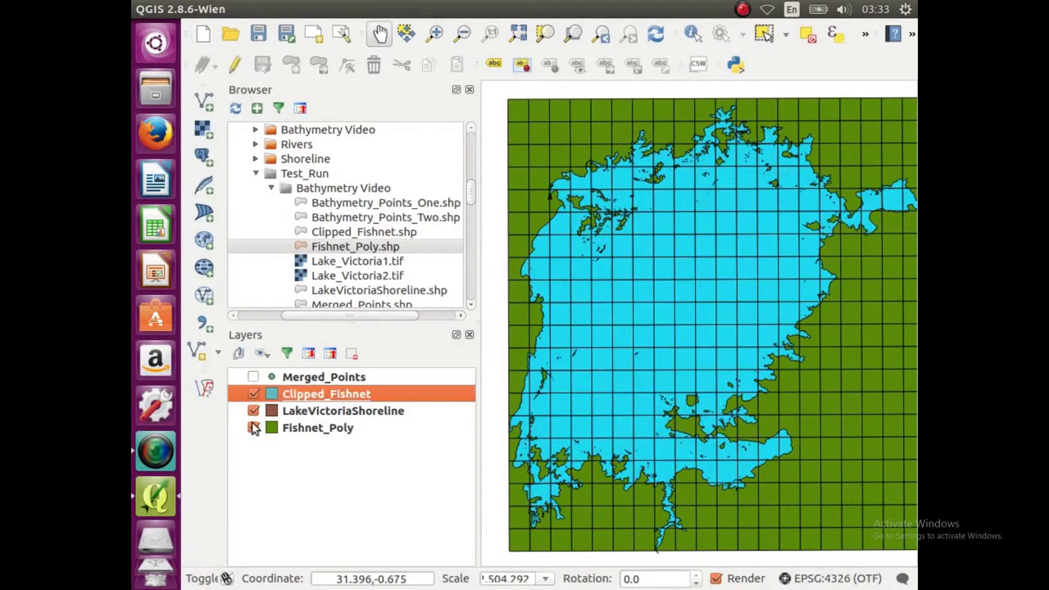
{"action": "left_click", "coordinate": [253, 377]}
{"action": "left_click", "coordinate": [253, 411]}
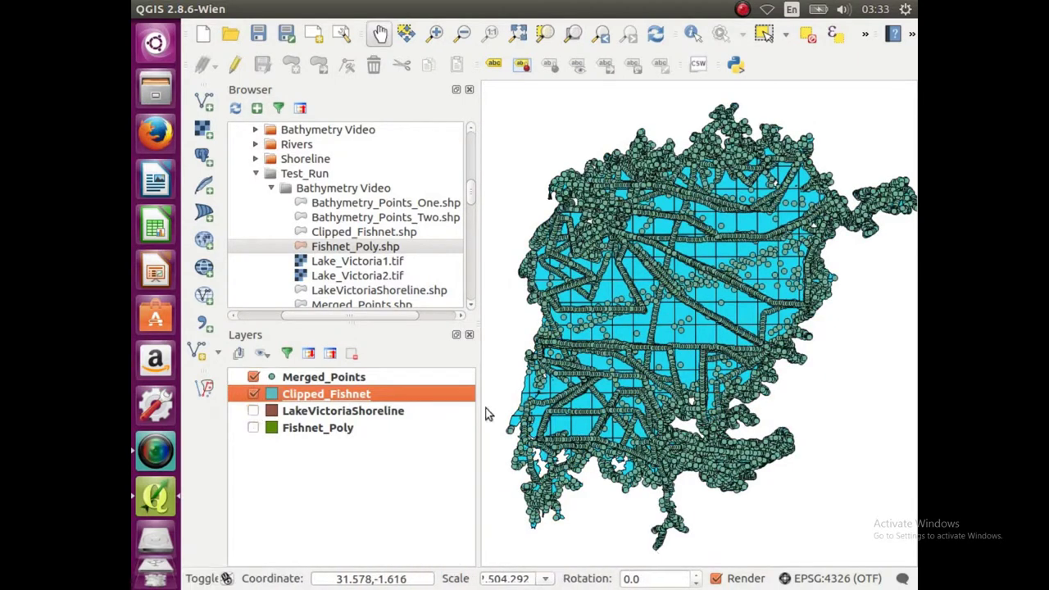
Step: Search 'spa' in the plugin manager and toggle Spatial Query Plugin off and back on
{"action": "mouse_move", "coordinate": [306, 18]}
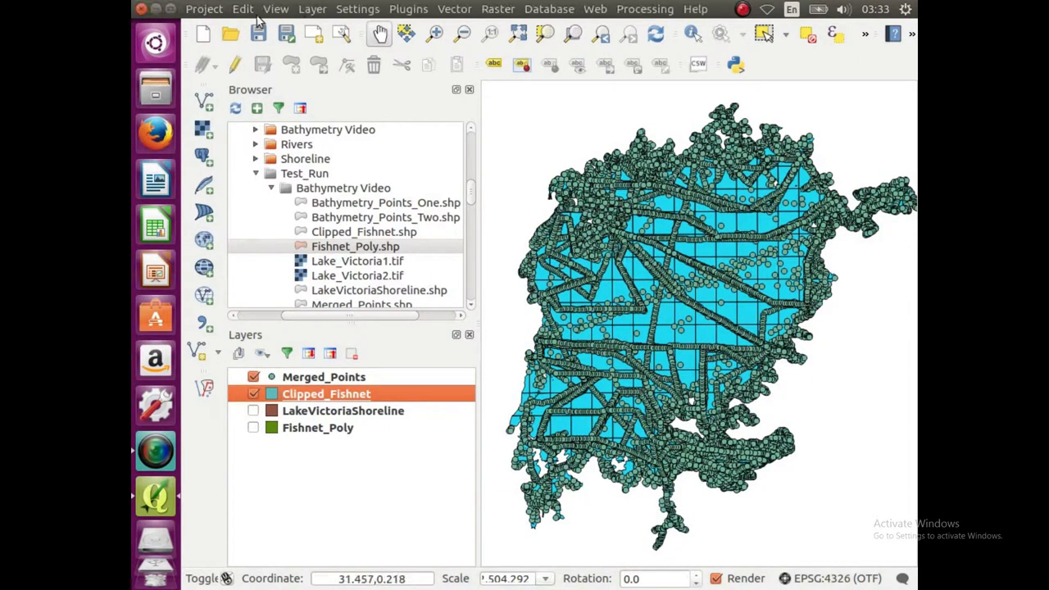
{"action": "left_click", "coordinate": [408, 9]}
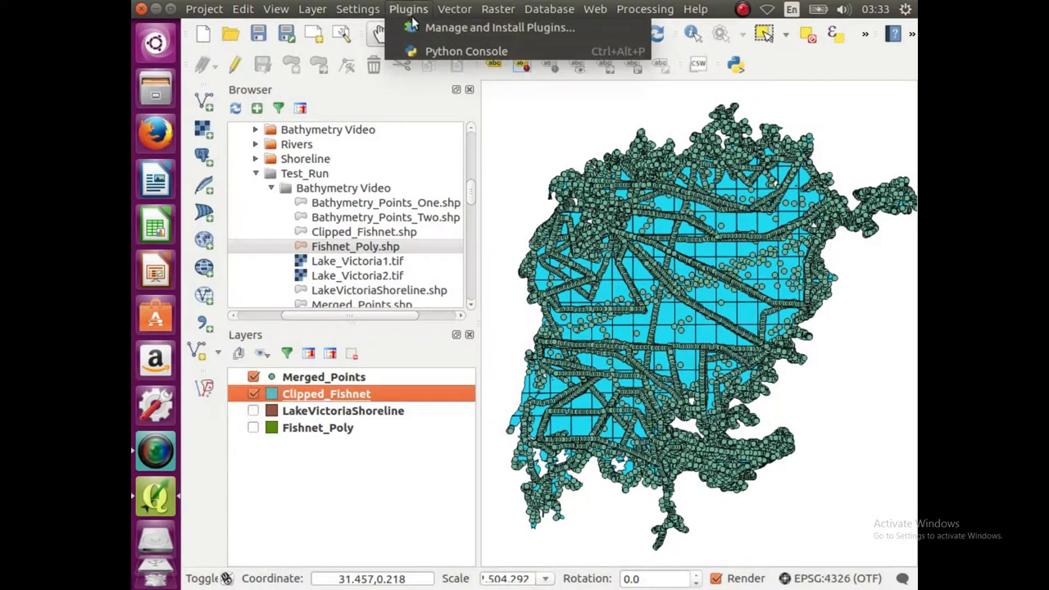
{"action": "left_click", "coordinate": [452, 29]}
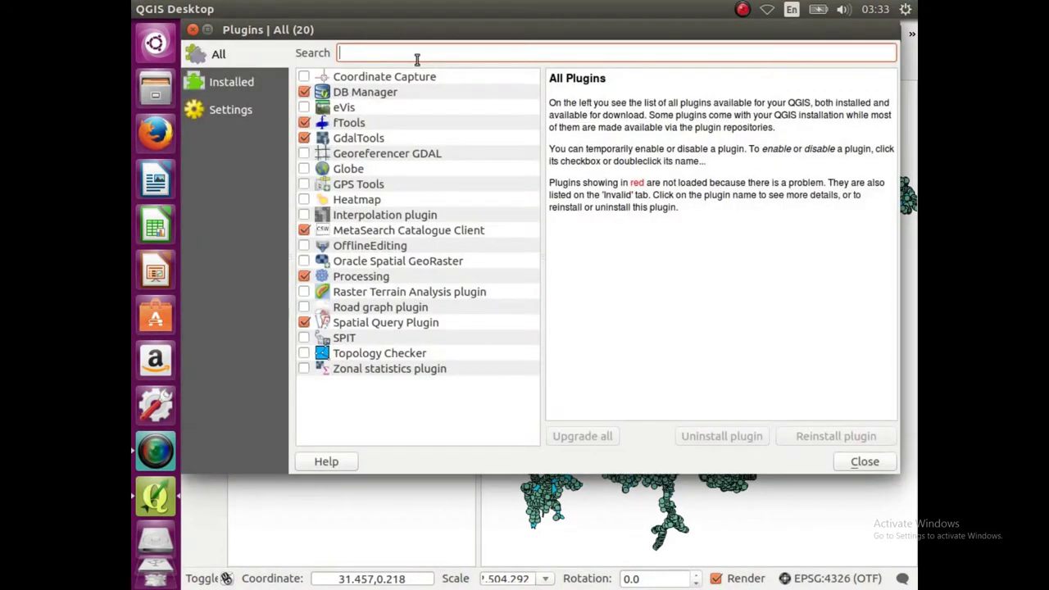
{"action": "type", "text": "spatial"}
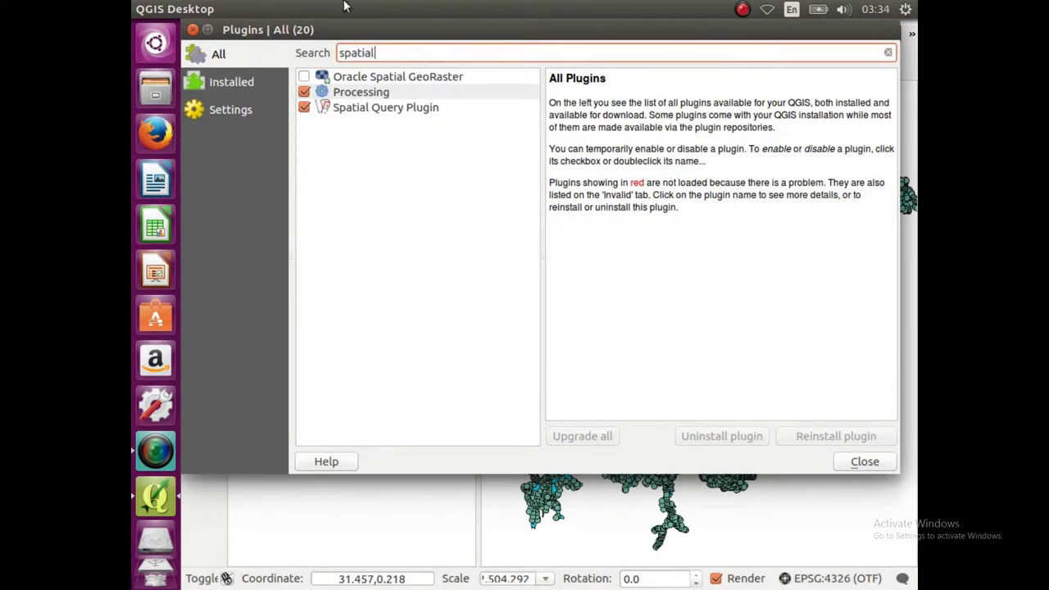
{"action": "left_click", "coordinate": [304, 107]}
{"action": "left_click", "coordinate": [354, 111]}
{"action": "left_click", "coordinate": [305, 107]}
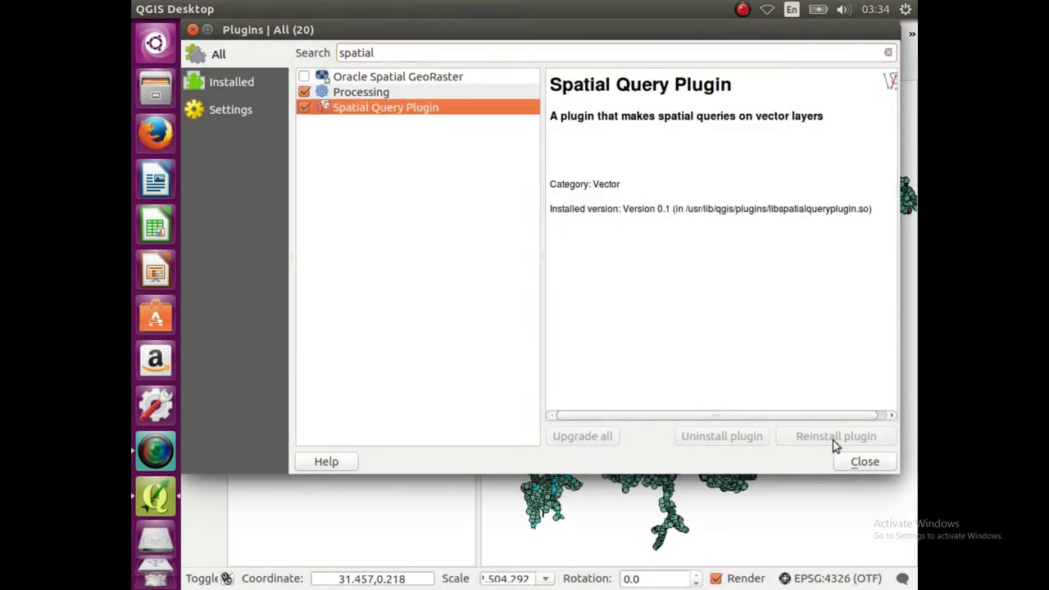
{"action": "left_click", "coordinate": [865, 462]}
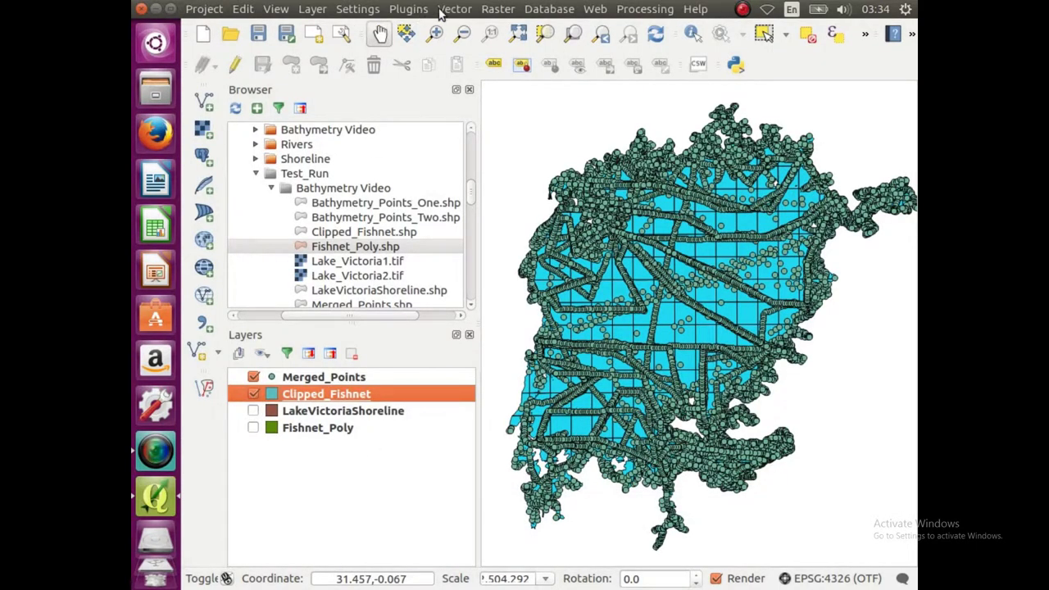
Step: Open the Spatial Query tool and choose Merged_Points as the source layer
{"action": "left_click", "coordinate": [444, 10]}
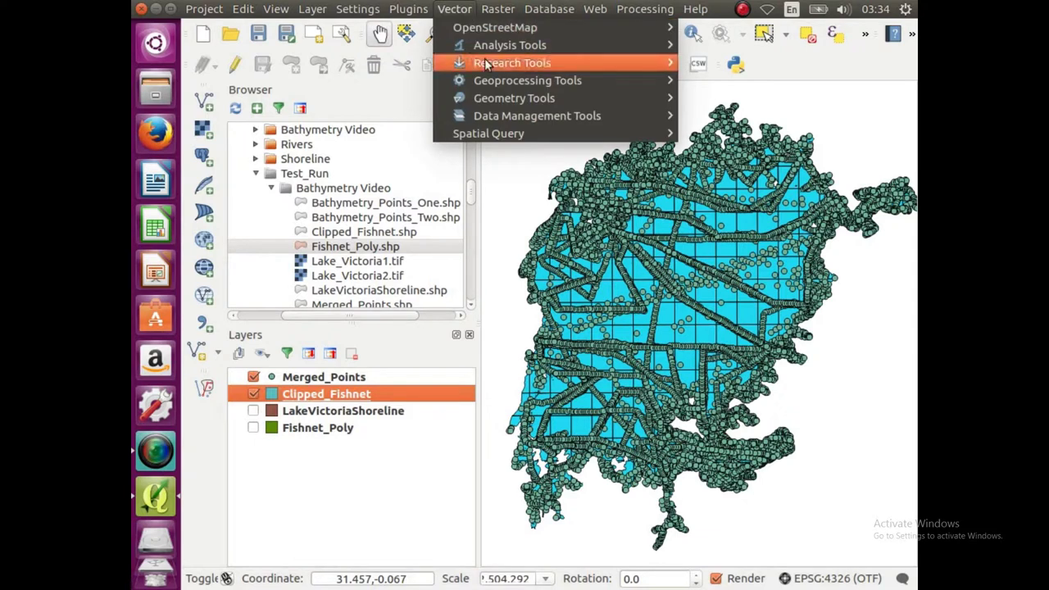
{"action": "mouse_move", "coordinate": [486, 65]}
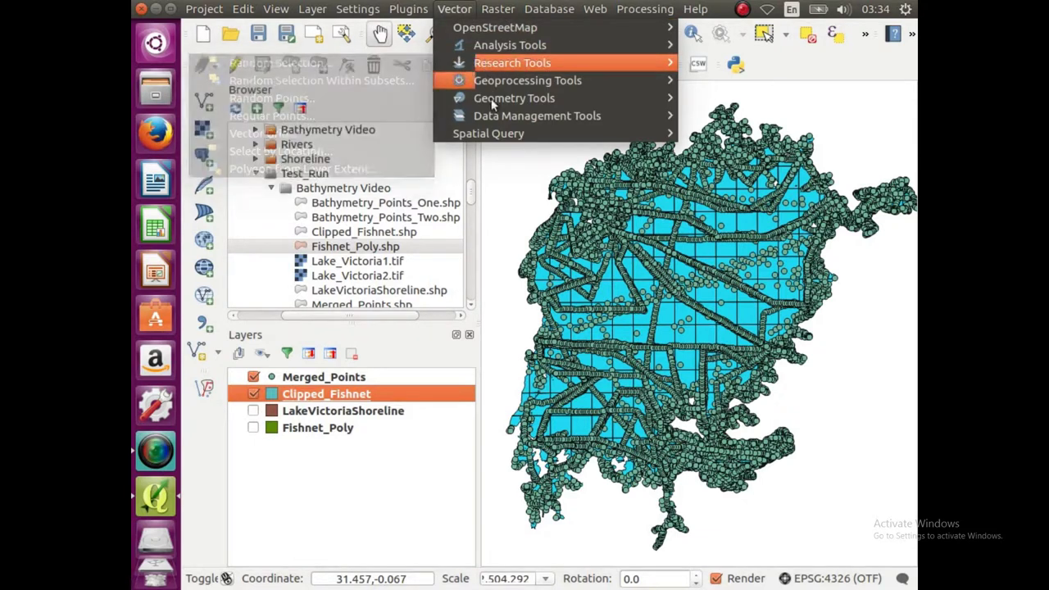
{"action": "mouse_move", "coordinate": [496, 132]}
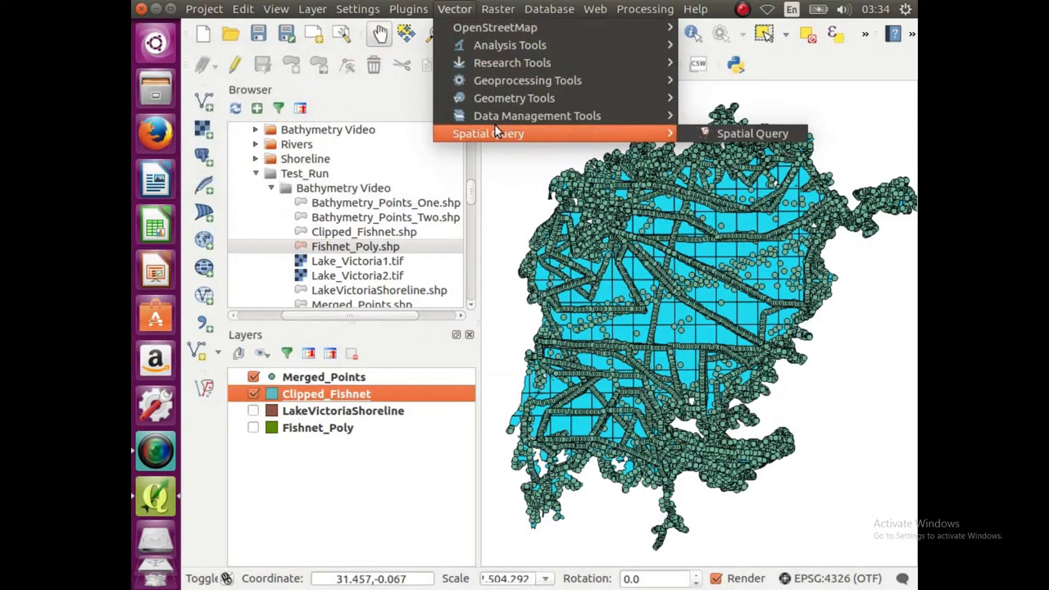
{"action": "left_click", "coordinate": [717, 136]}
{"action": "left_click_drag", "start_coordinate": [409, 184], "coordinate": [624, 105]}
{"action": "left_click", "coordinate": [598, 157]}
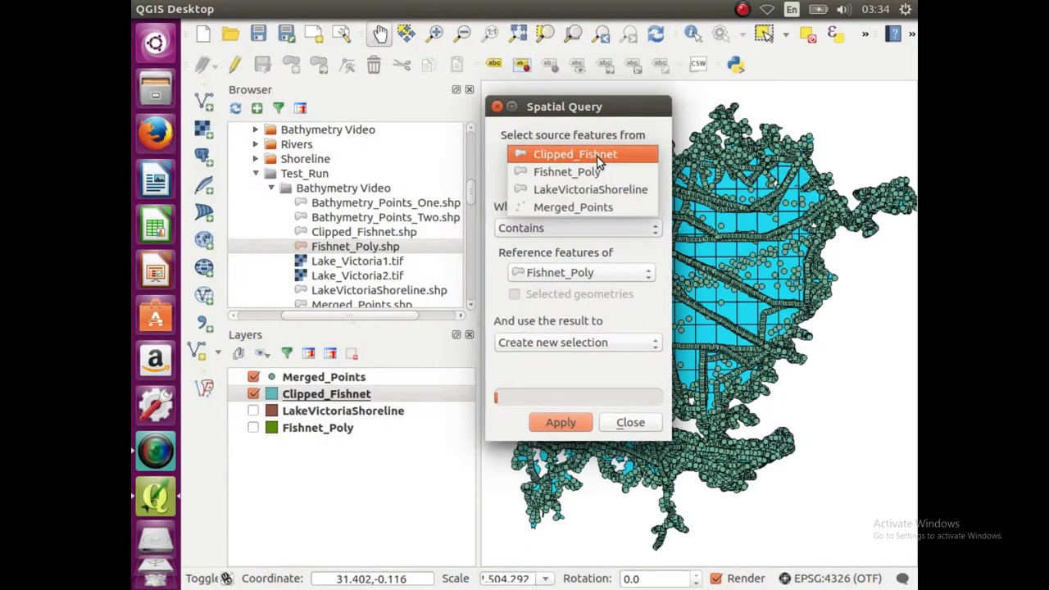
{"action": "left_click", "coordinate": [596, 207]}
Step: Select the points Within Clipped_Fishnet (11084 of 11091), then close the query window
{"action": "left_click", "coordinate": [591, 230]}
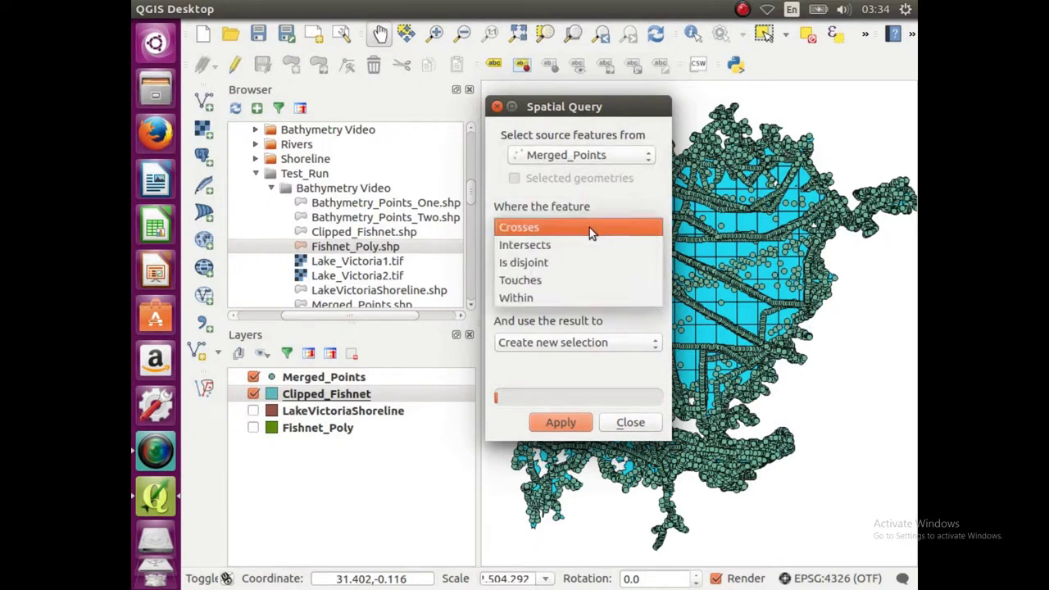
{"action": "left_click", "coordinate": [562, 296]}
{"action": "left_click", "coordinate": [574, 276]}
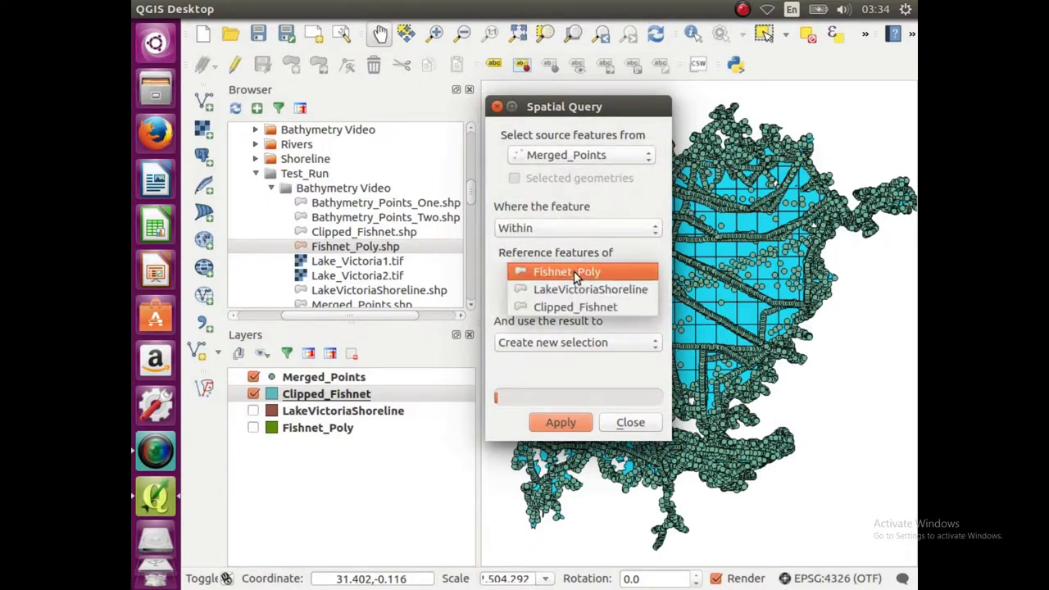
{"action": "left_click", "coordinate": [578, 307]}
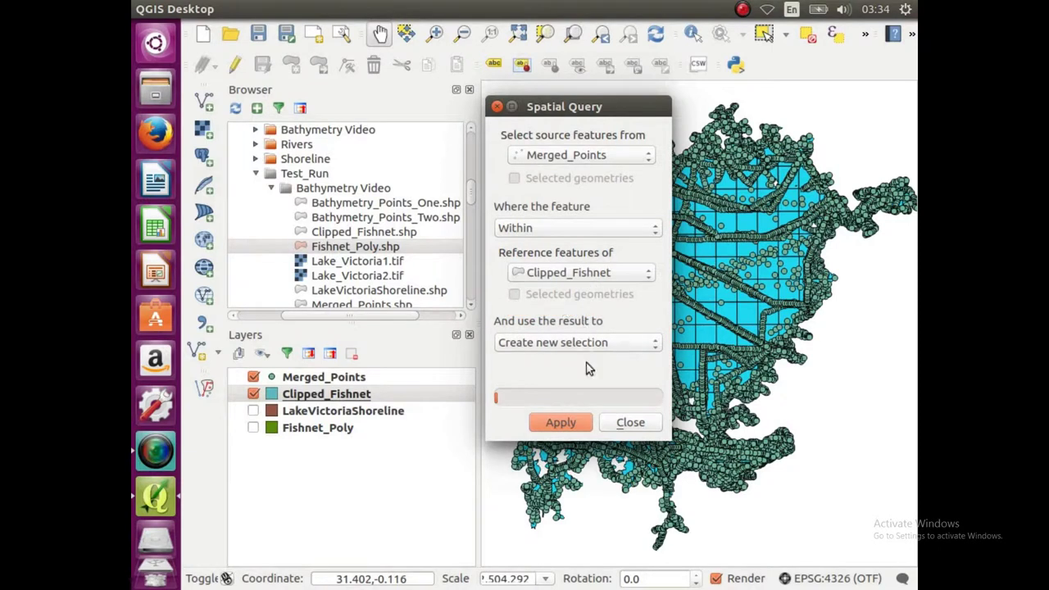
{"action": "left_click", "coordinate": [579, 424]}
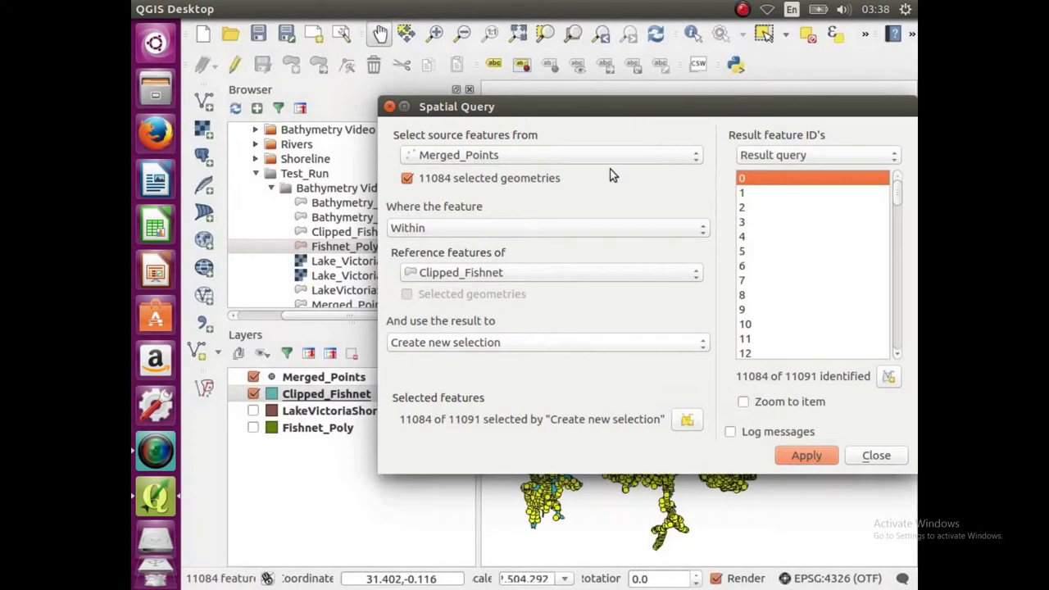
{"action": "left_click_drag", "start_coordinate": [677, 106], "coordinate": [605, 113]}
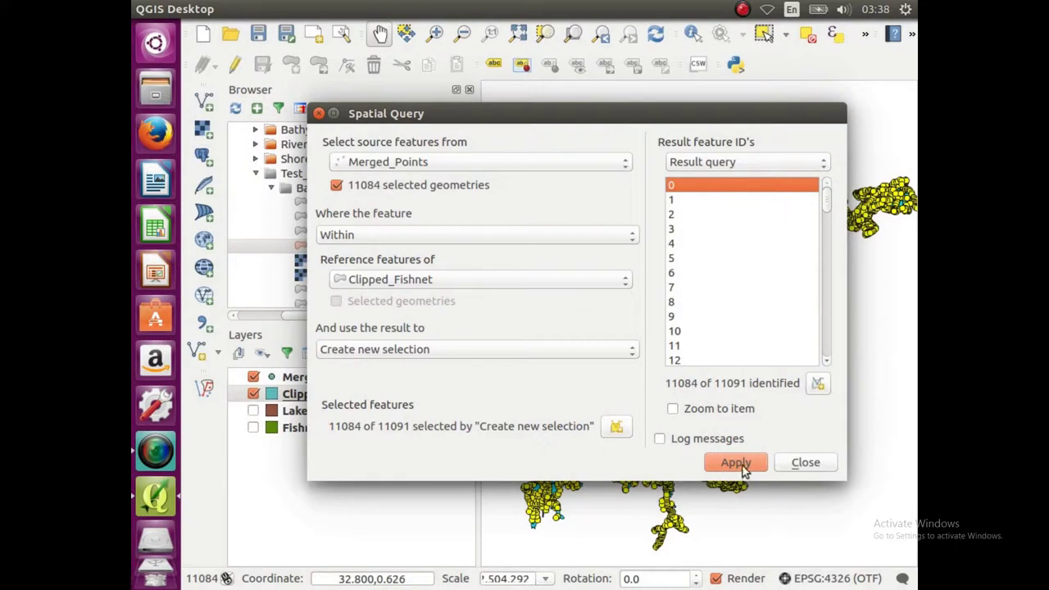
{"action": "left_click", "coordinate": [792, 463]}
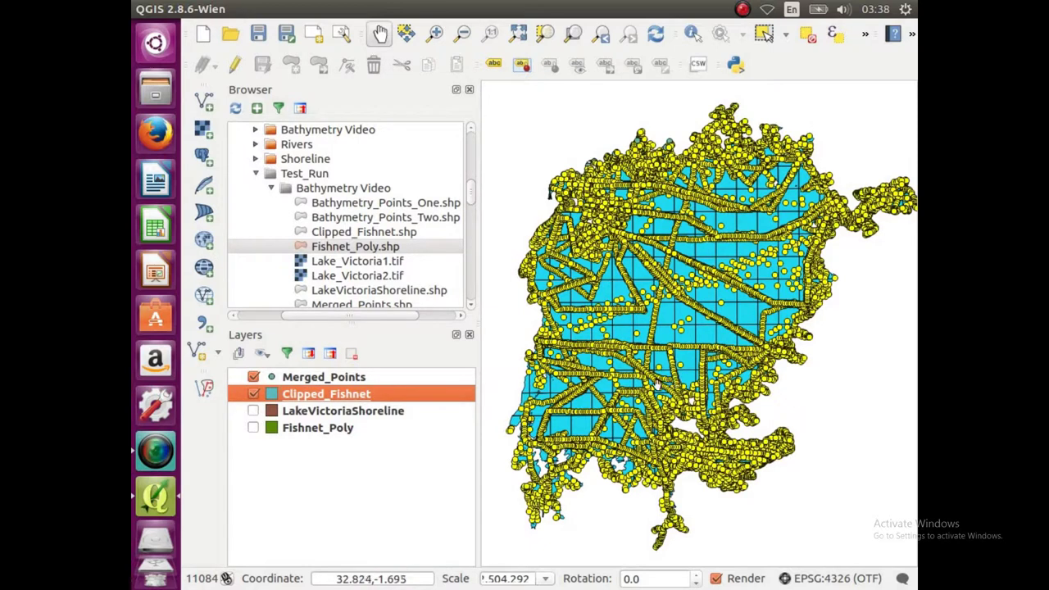
Step: In the Merged_Points attribute table, invert the selection to 7 points and show only selected features
{"action": "right_click", "coordinate": [383, 378]}
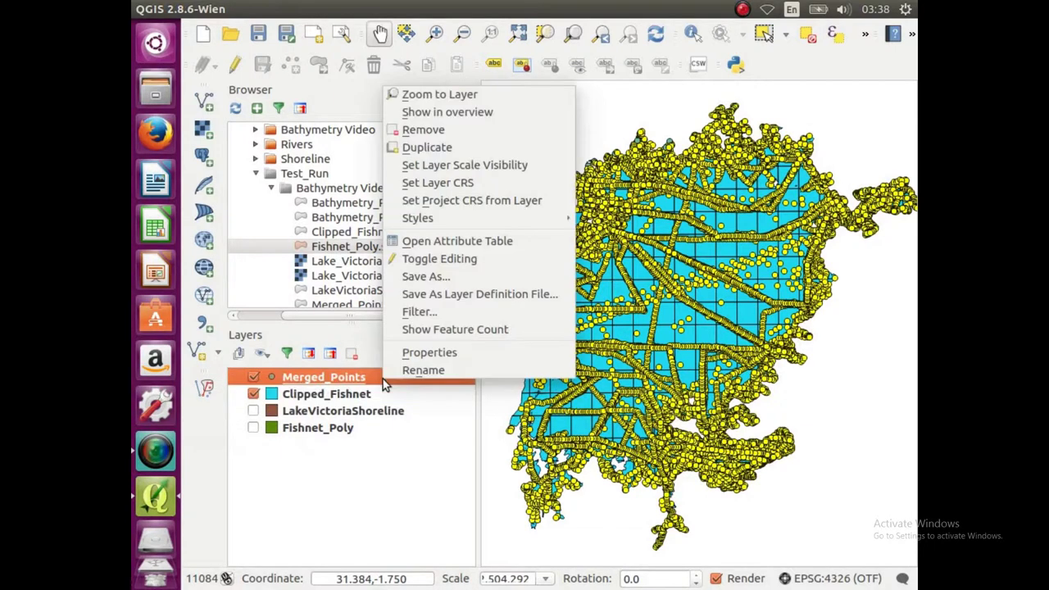
{"action": "left_click", "coordinate": [475, 247]}
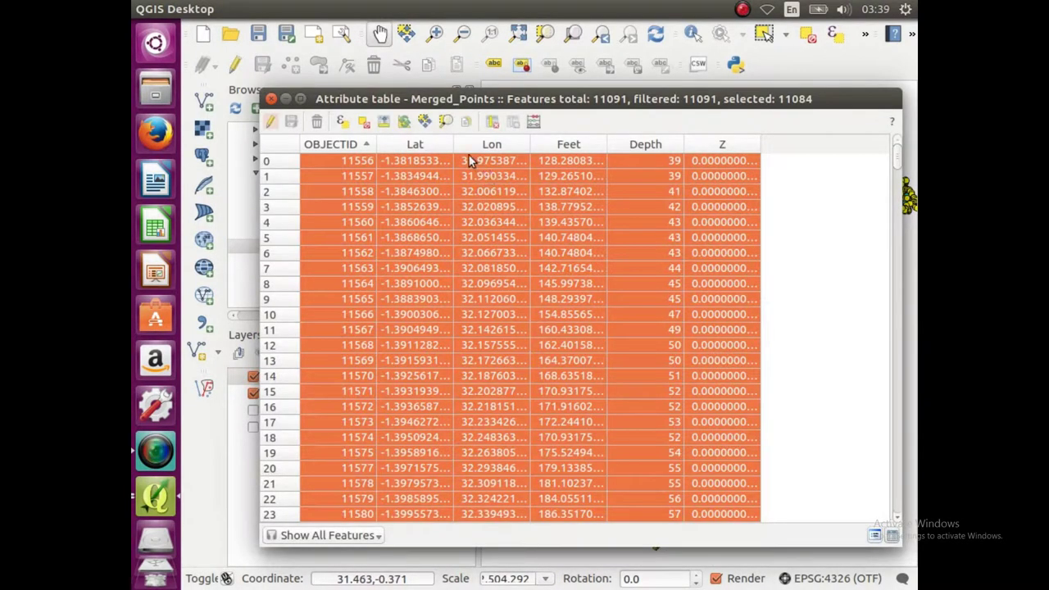
{"action": "left_click", "coordinate": [404, 122]}
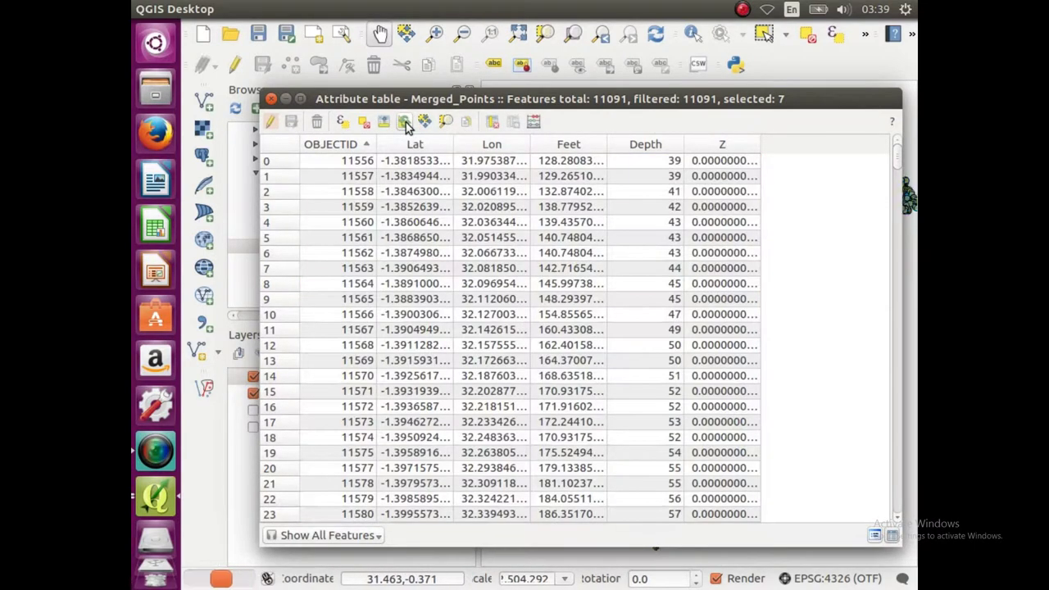
{"action": "left_click", "coordinate": [361, 536]}
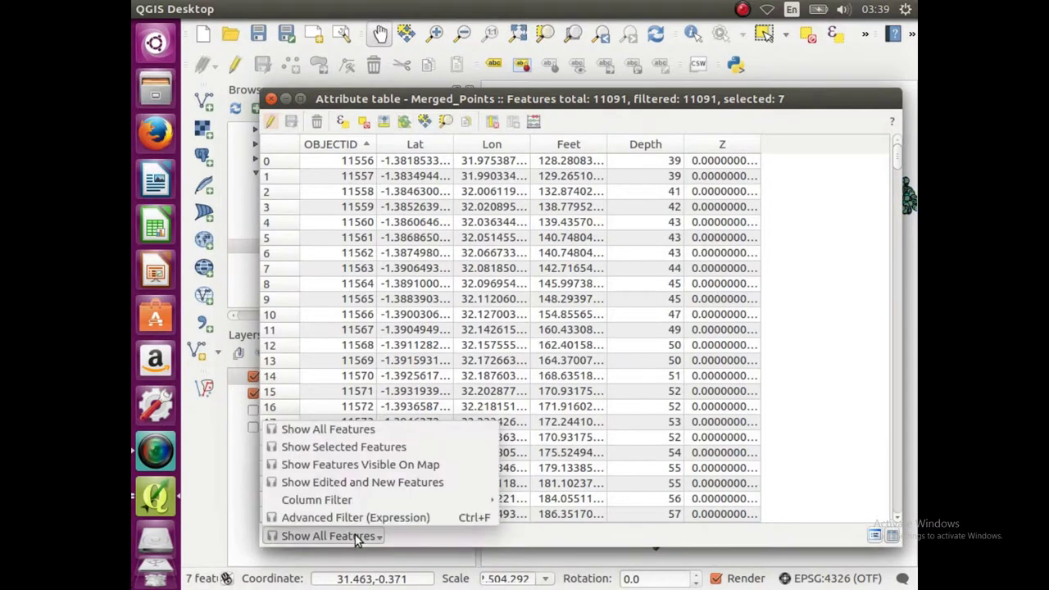
{"action": "left_click", "coordinate": [365, 447]}
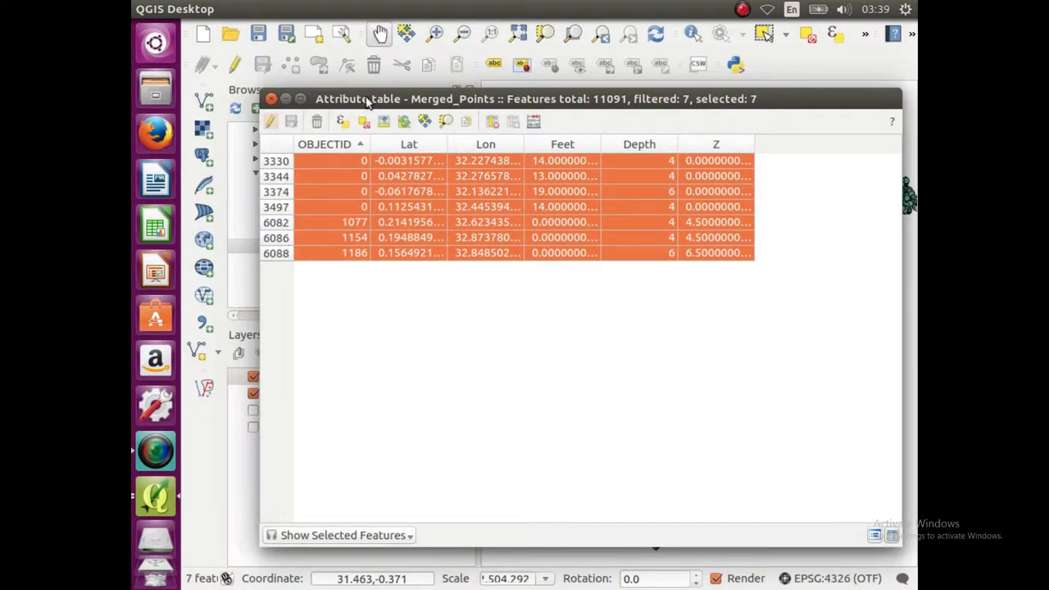
Step: Zoom to the selected points, enlarge the map area, and start vertex editing on Merged_Points
{"action": "left_click", "coordinate": [447, 123]}
{"action": "left_click_drag", "start_coordinate": [492, 105], "coordinate": [501, 496]}
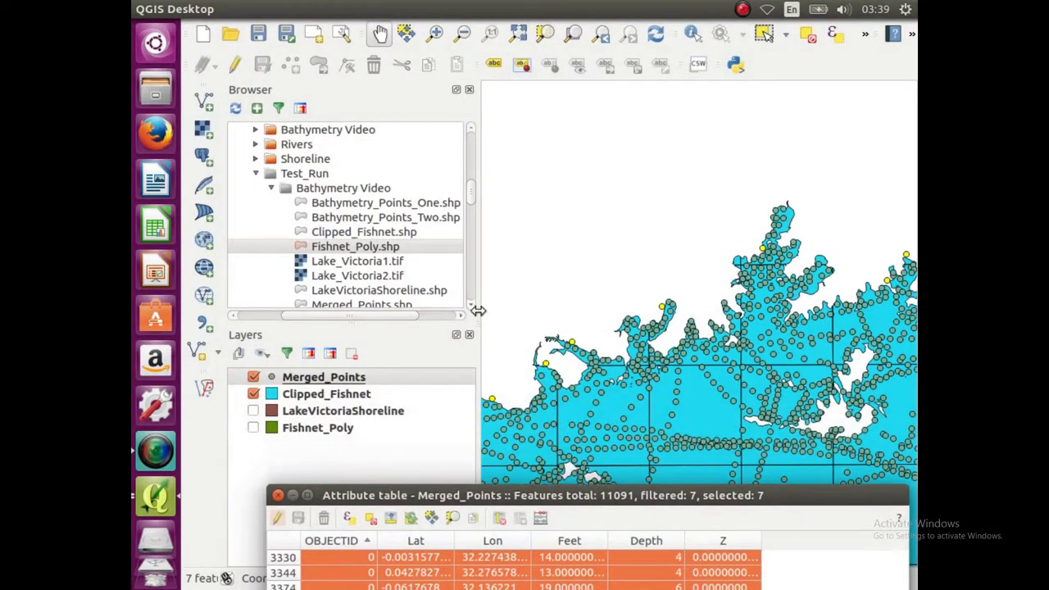
{"action": "left_click_drag", "start_coordinate": [479, 308], "coordinate": [365, 318]}
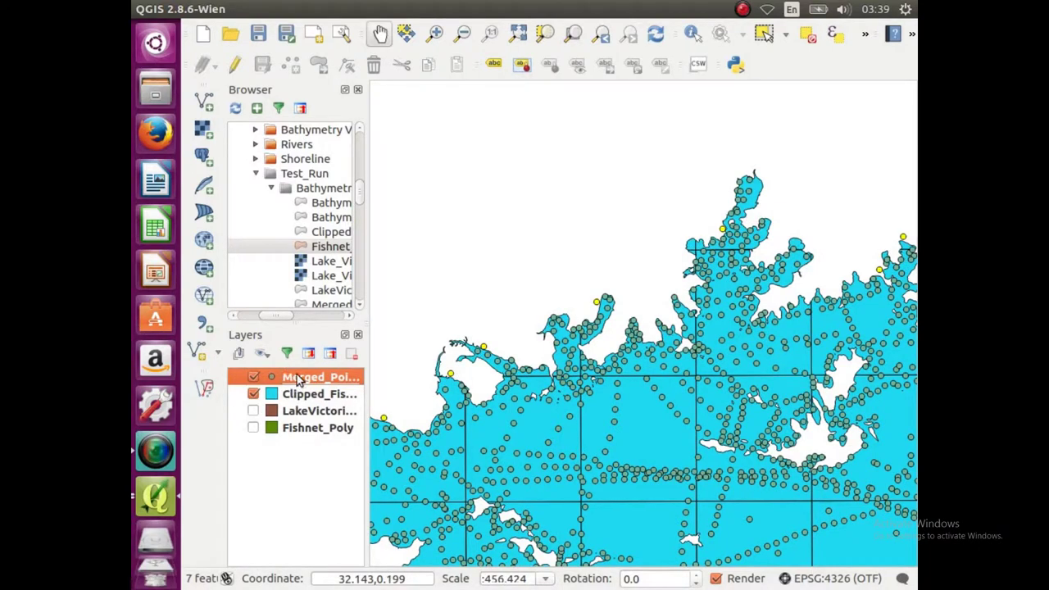
{"action": "left_click", "coordinate": [234, 65]}
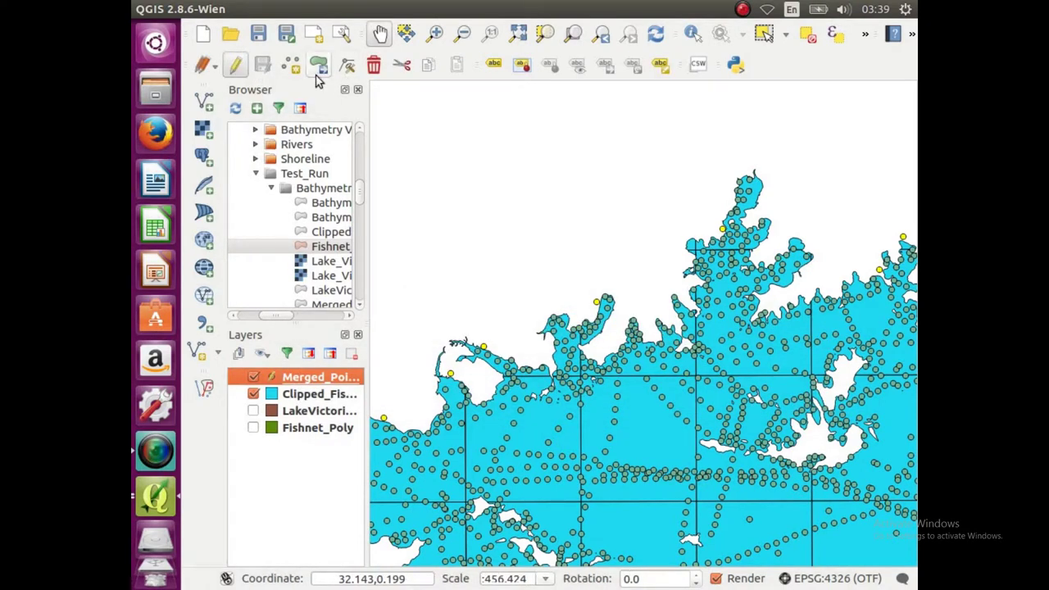
{"action": "left_click", "coordinate": [346, 69]}
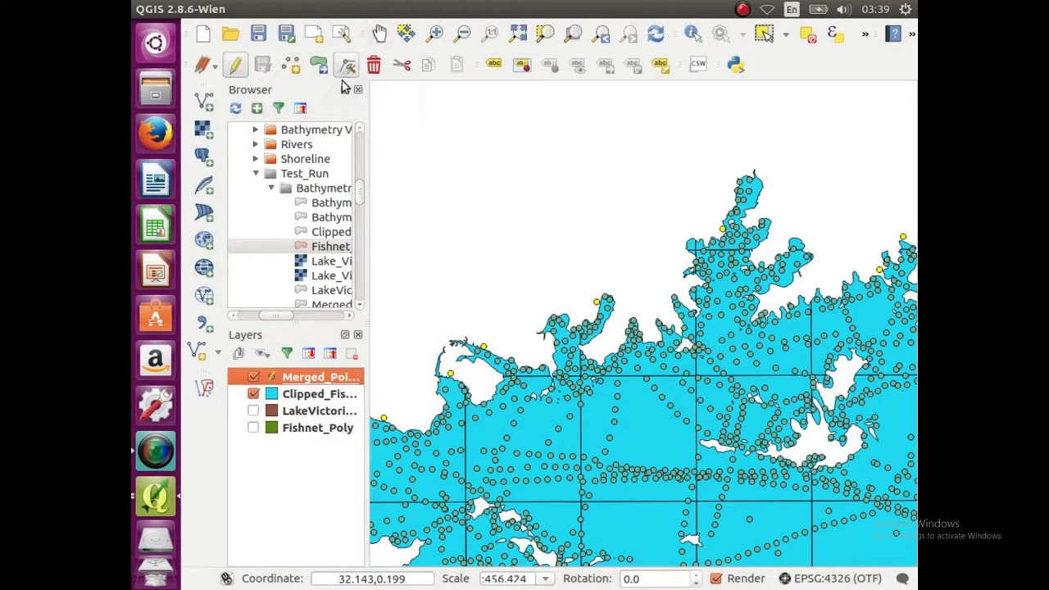
Step: Drag the stray points sitting on land back onto the lake surface
{"action": "scroll", "coordinate": [383, 418], "scroll_direction": "up", "scroll_amount": 1}
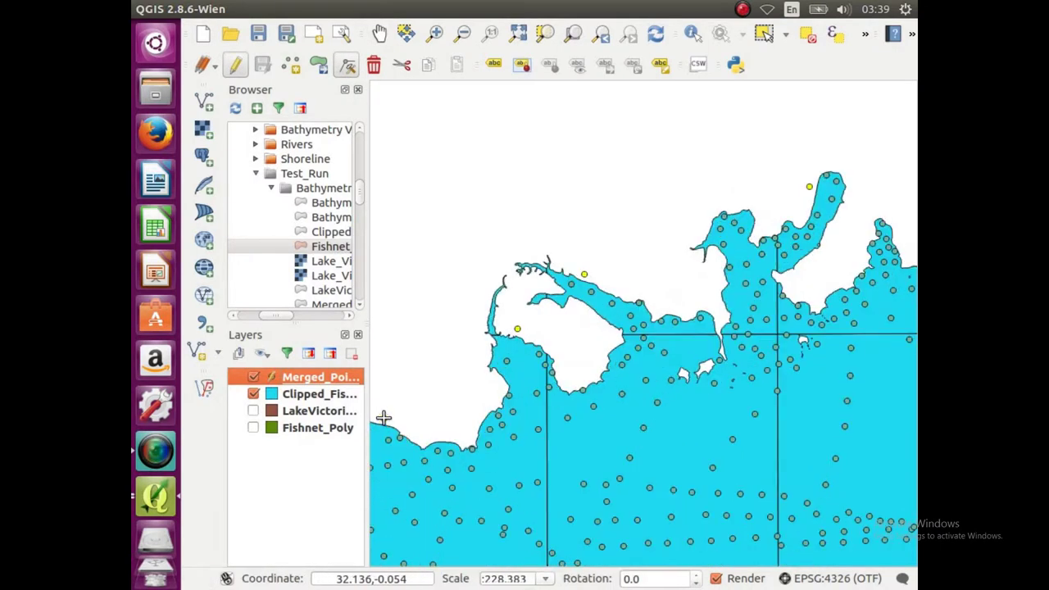
{"action": "left_click", "coordinate": [383, 418]}
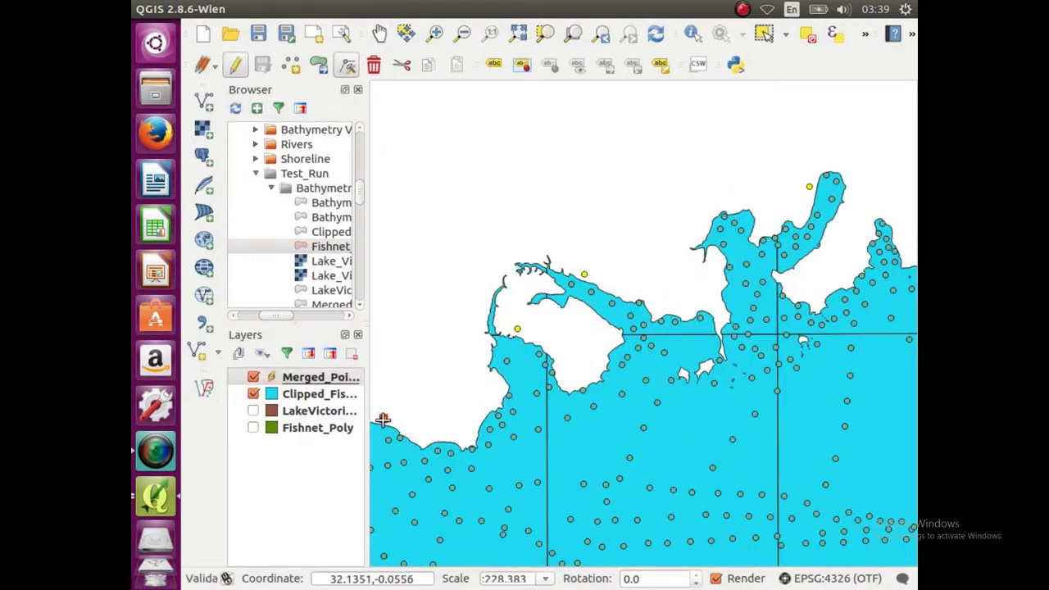
{"action": "left_click_drag", "start_coordinate": [377, 434], "coordinate": [377, 433]}
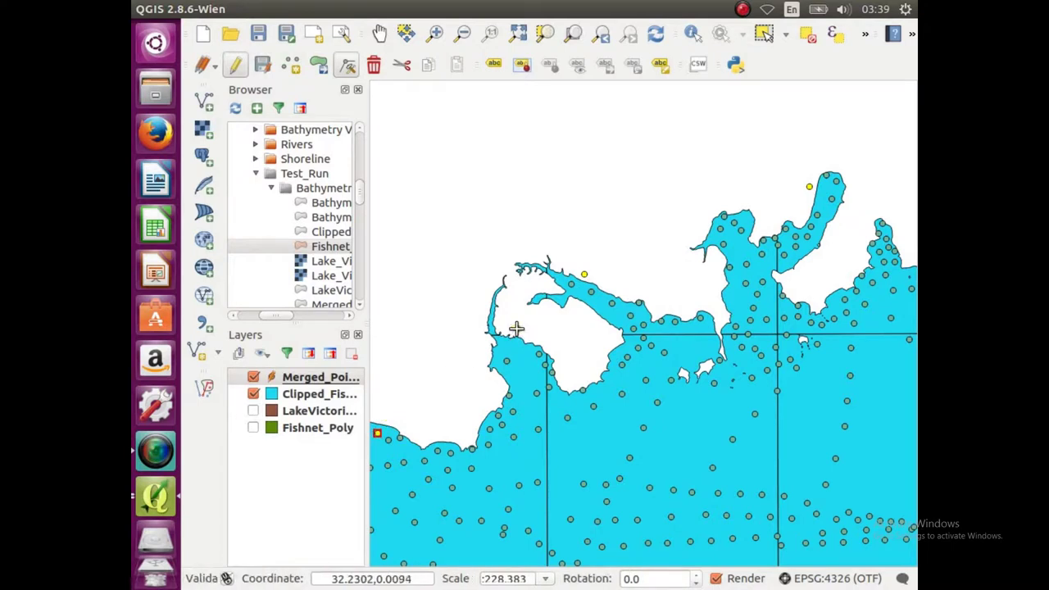
{"action": "left_click", "coordinate": [516, 329]}
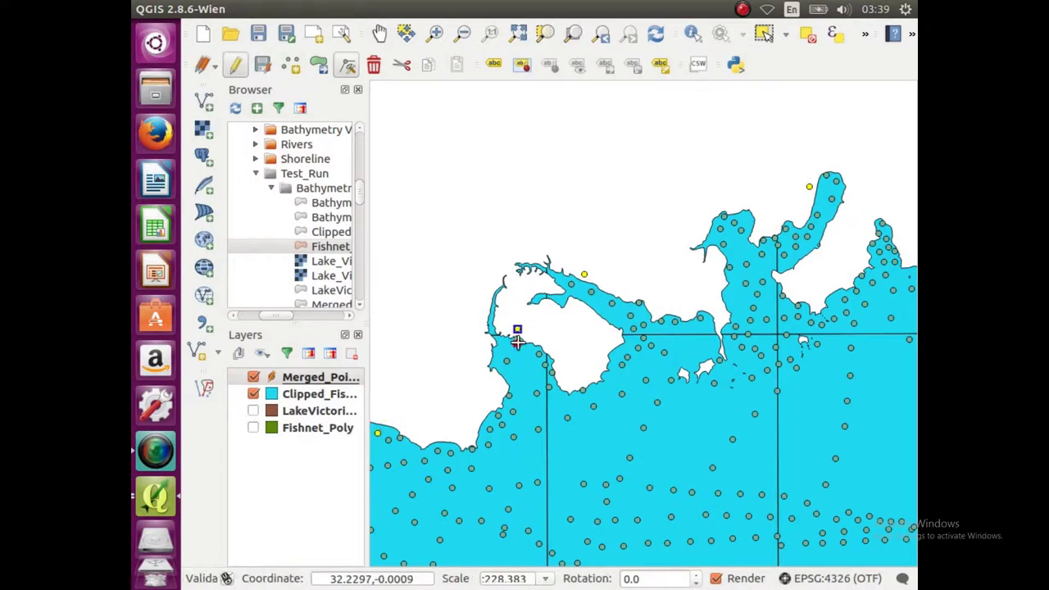
{"action": "left_click", "coordinate": [517, 342]}
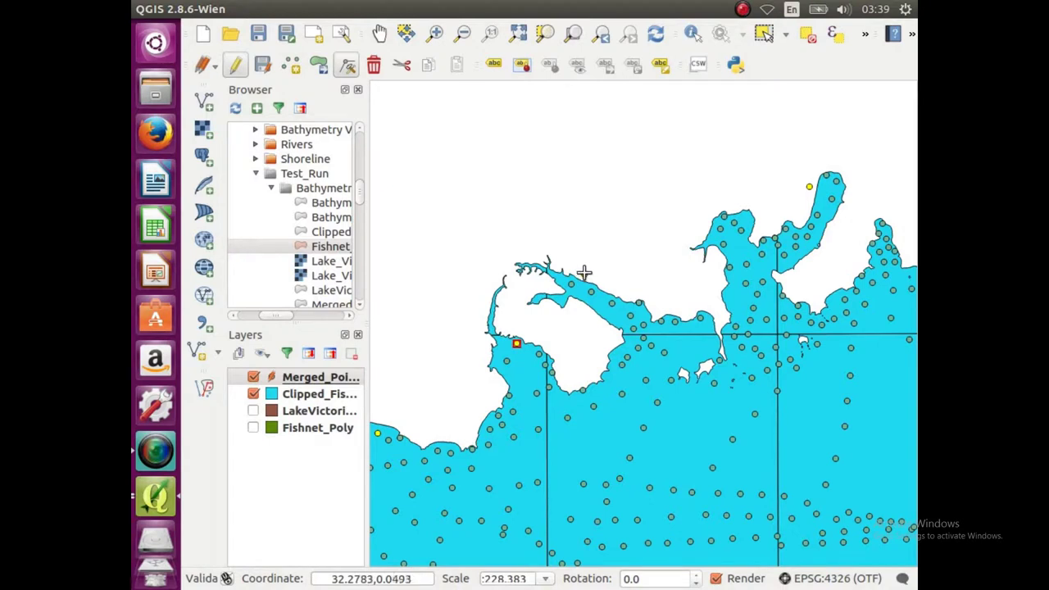
{"action": "left_click", "coordinate": [584, 273]}
{"action": "left_click", "coordinate": [584, 275]}
{"action": "left_click_drag", "start_coordinate": [583, 284], "coordinate": [582, 285]}
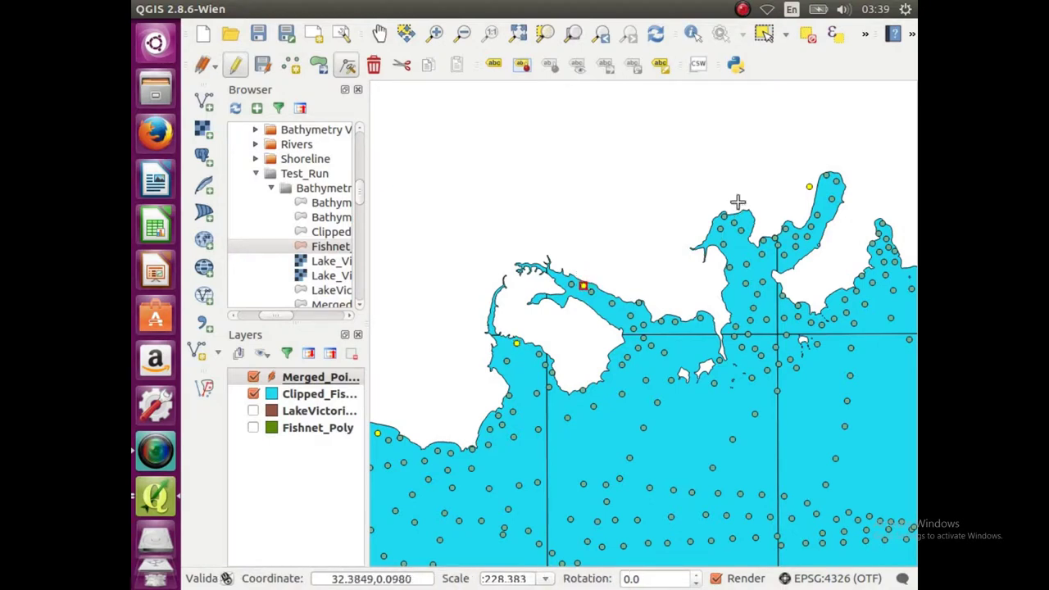
{"action": "left_click", "coordinate": [809, 187]}
{"action": "left_click", "coordinate": [811, 187]}
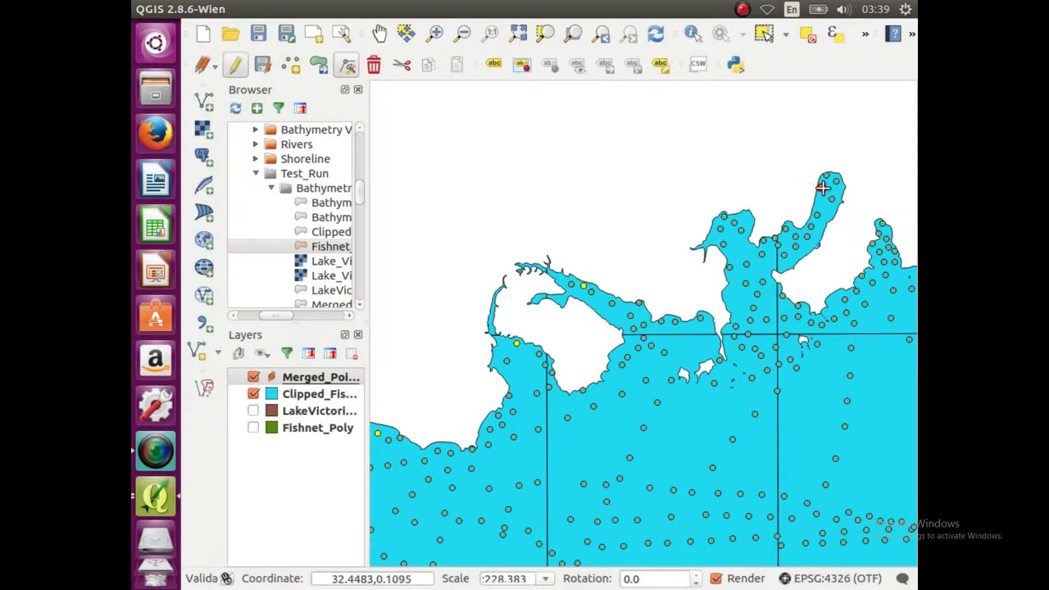
Step: Zoom out and pan to other stretches of shoreline to check the remaining points
{"action": "scroll", "coordinate": [864, 177], "scroll_direction": "down", "scroll_amount": 1}
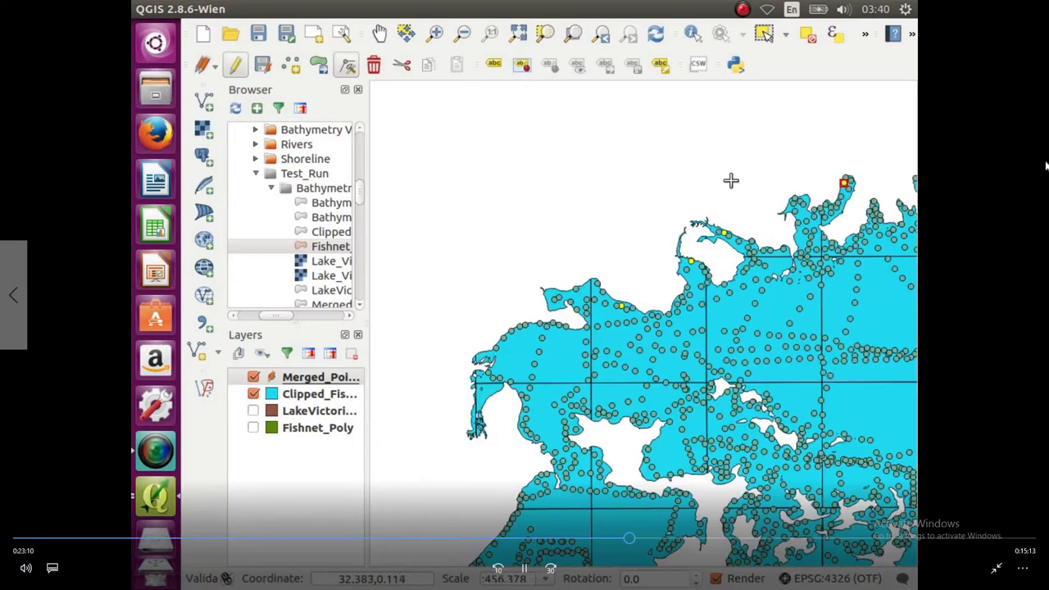
{"action": "left_click", "coordinate": [380, 33]}
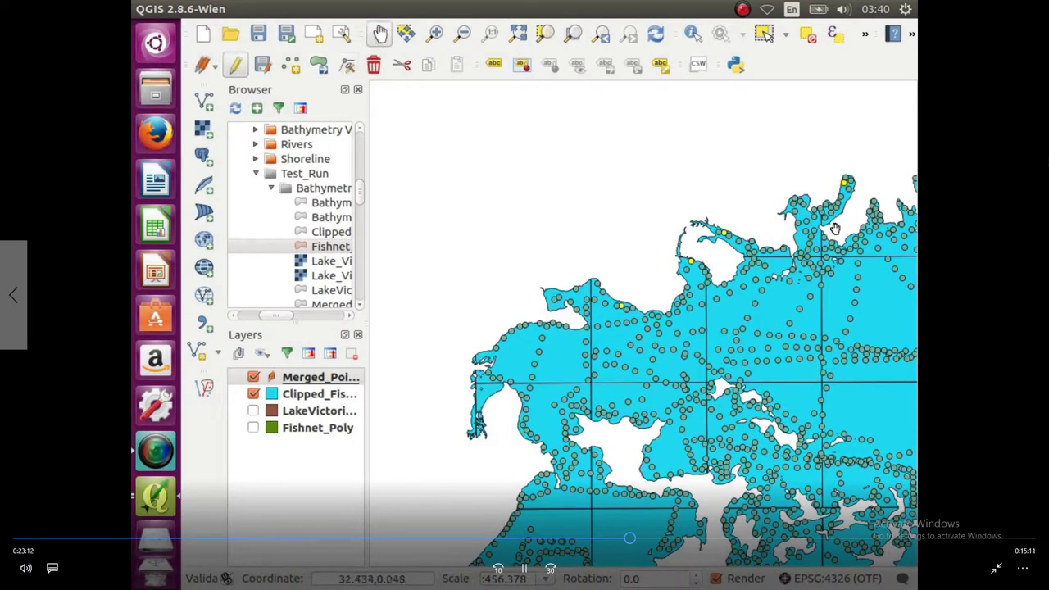
{"action": "left_click_drag", "start_coordinate": [834, 229], "coordinate": [670, 279]}
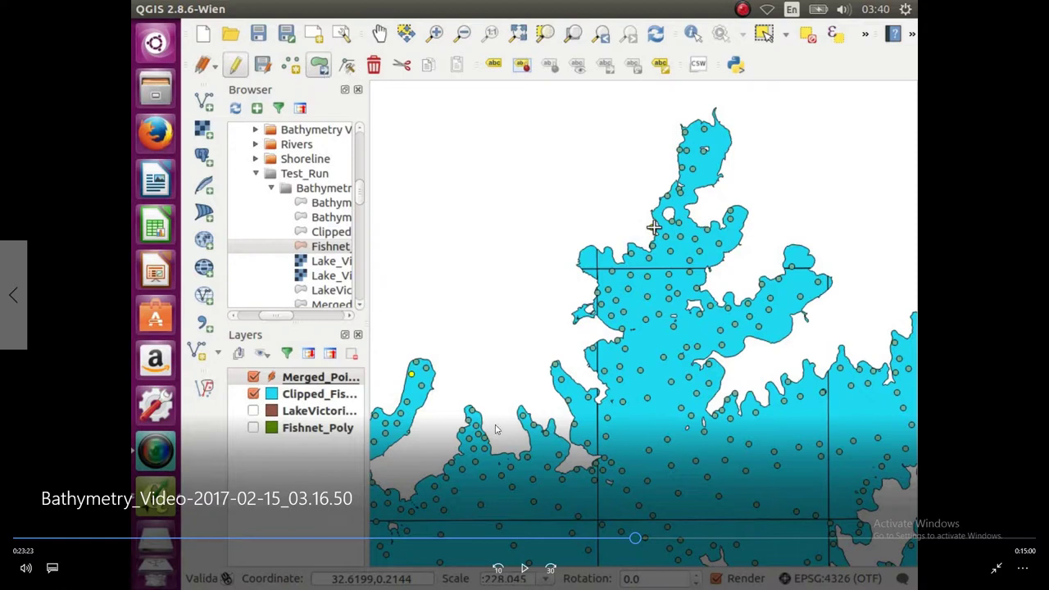
{"action": "left_click", "coordinate": [530, 573]}
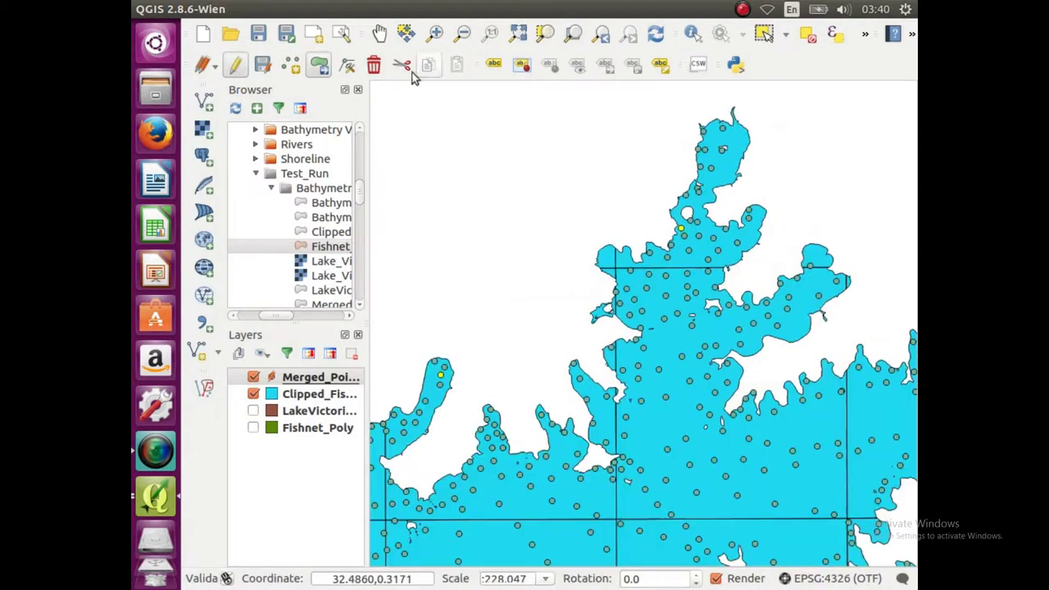
{"action": "mouse_move", "coordinate": [461, 378]}
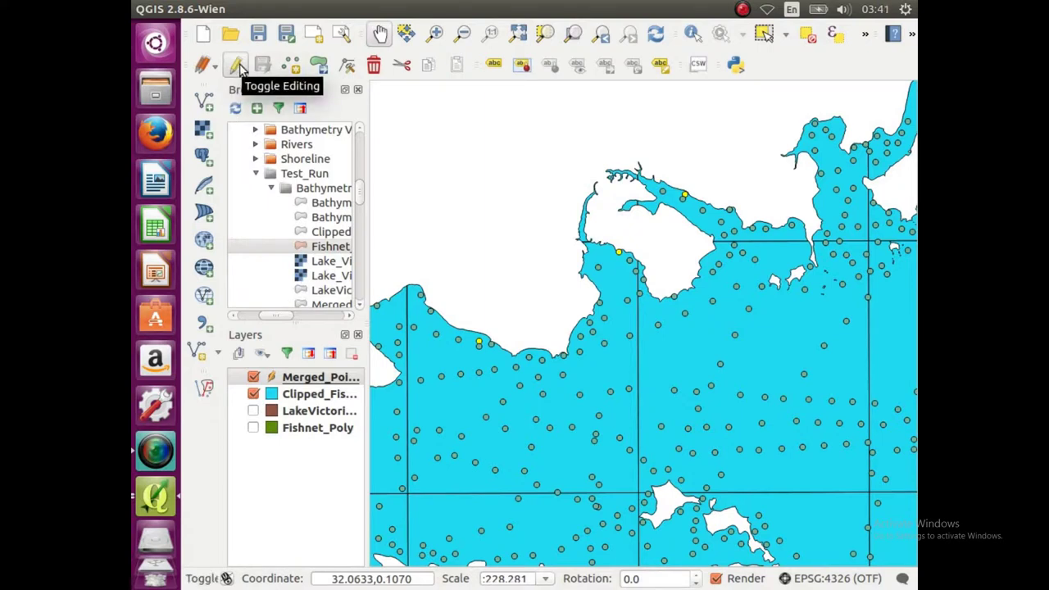
Step: Stop editing Merged_Points, then open and close its layer properties
{"action": "left_click", "coordinate": [238, 65]}
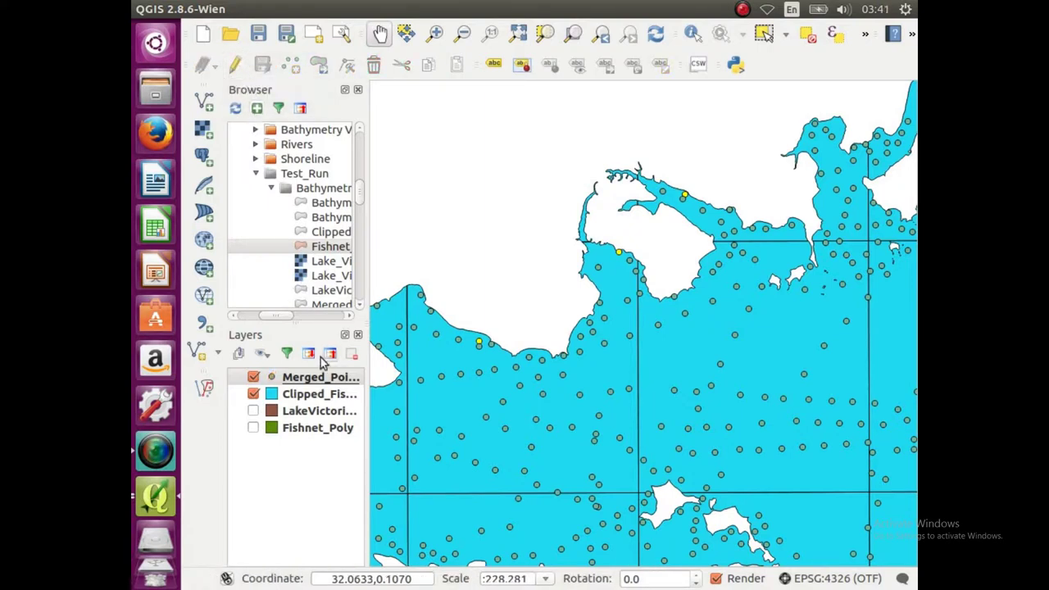
{"action": "right_click", "coordinate": [326, 381]}
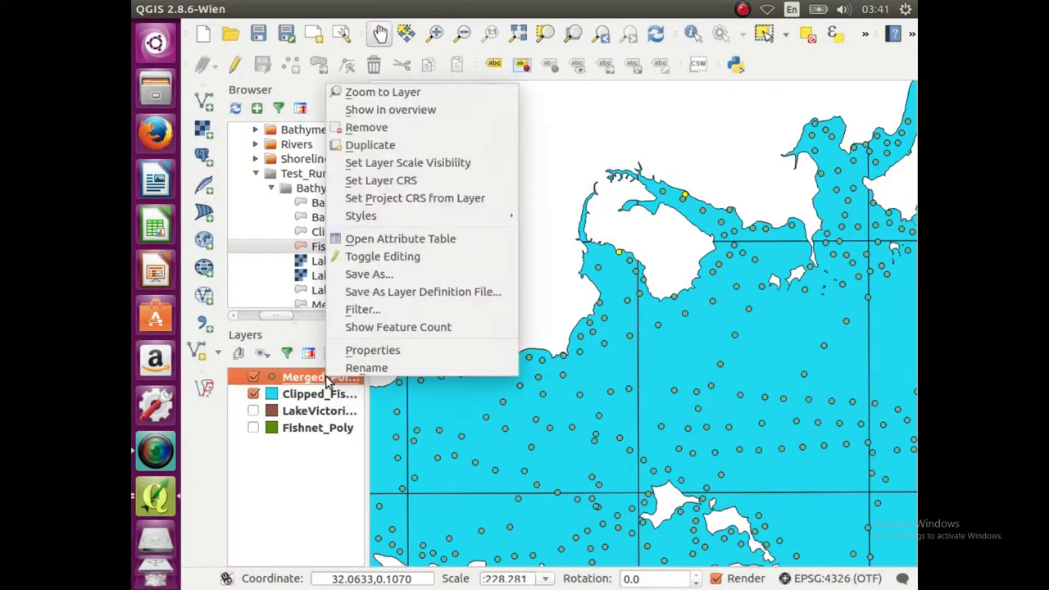
{"action": "left_click", "coordinate": [380, 349]}
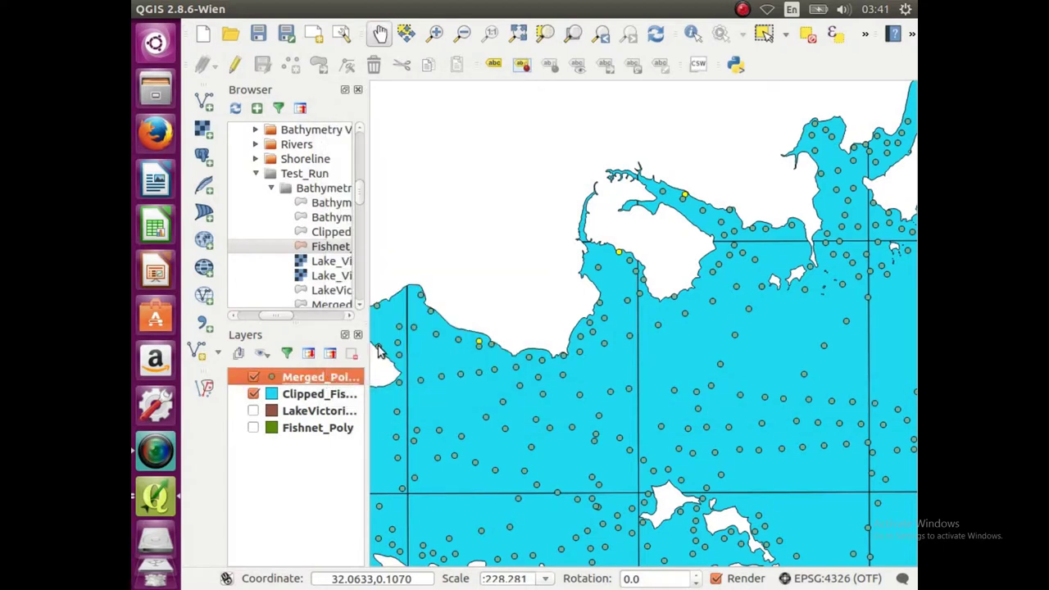
{"action": "double_click", "coordinate": [324, 376]}
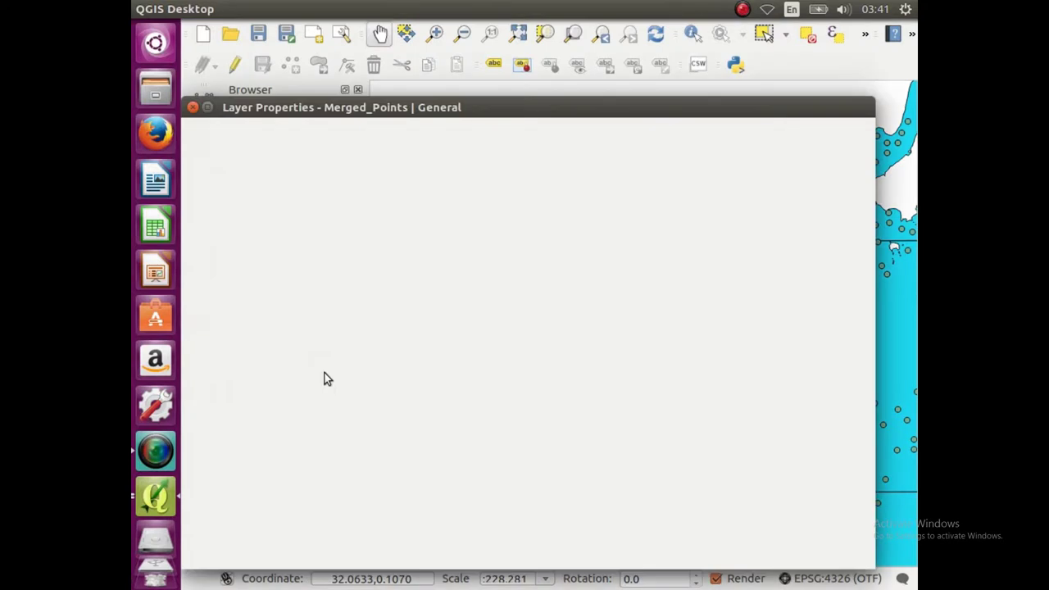
{"action": "left_click", "coordinate": [194, 108]}
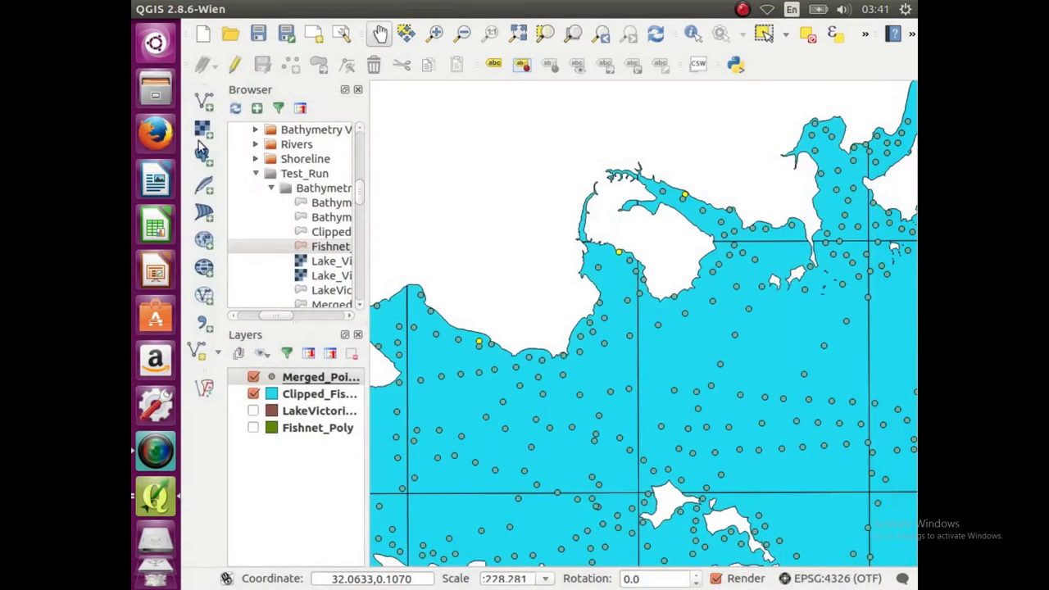
Step: Open the Save vector layer as dialog for Merged_Points
{"action": "right_click", "coordinate": [303, 380]}
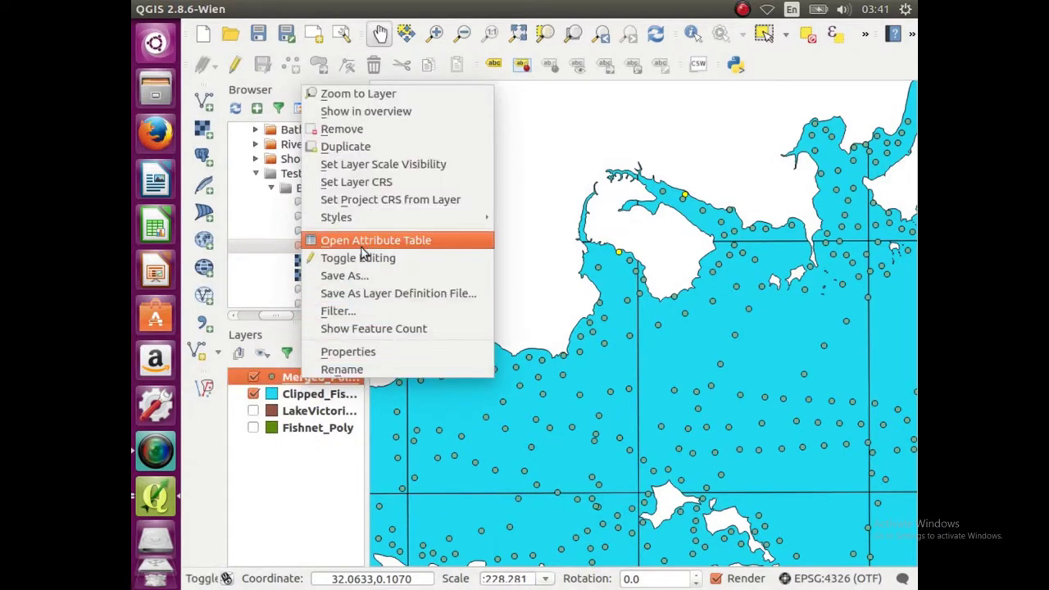
{"action": "left_click", "coordinate": [364, 277]}
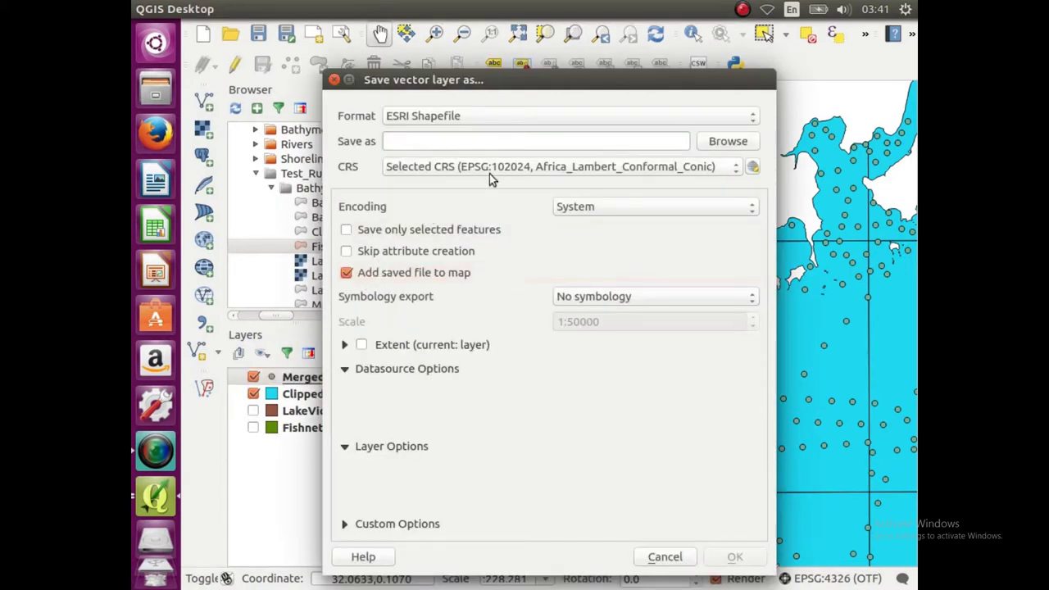
Step: Export Merged_Points as the ESRI shapefile Final_Points in Teaching/Test_Run/Bathymetry Video
{"action": "left_click", "coordinate": [714, 145]}
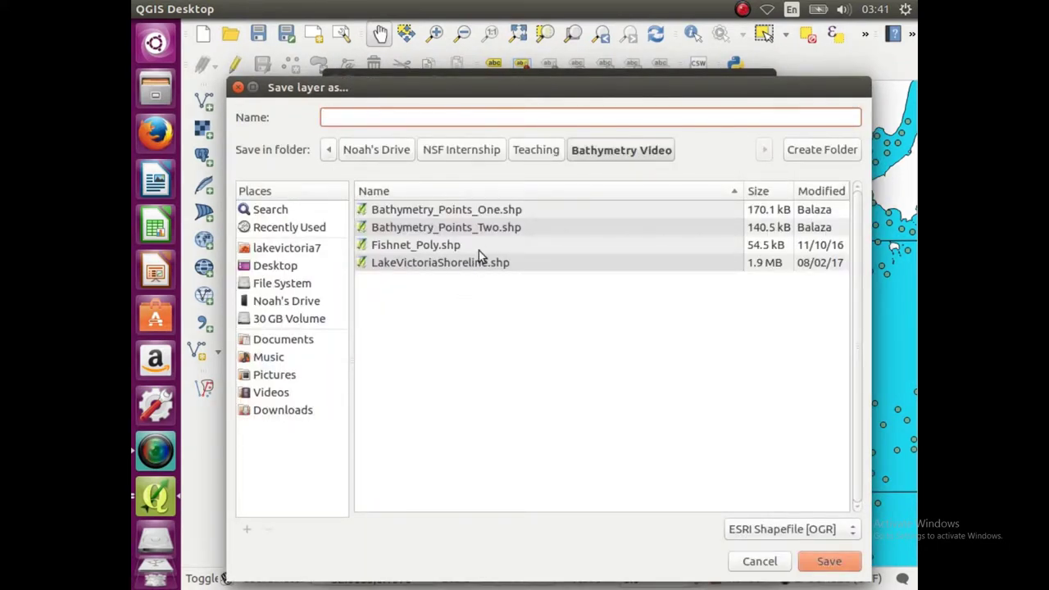
{"action": "left_click", "coordinate": [548, 150]}
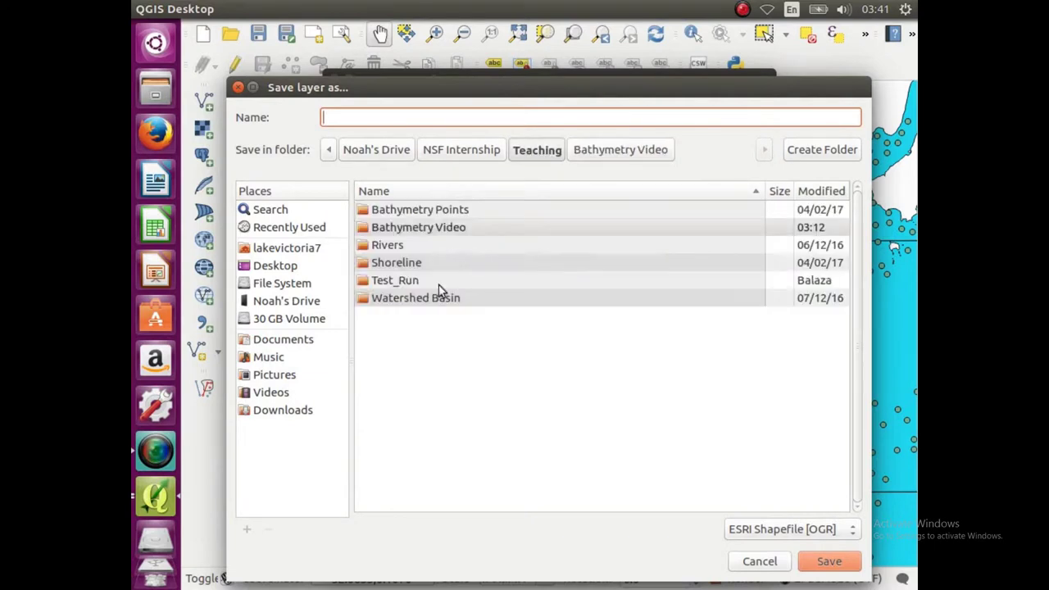
{"action": "double_click", "coordinate": [439, 282]}
{"action": "double_click", "coordinate": [458, 211]}
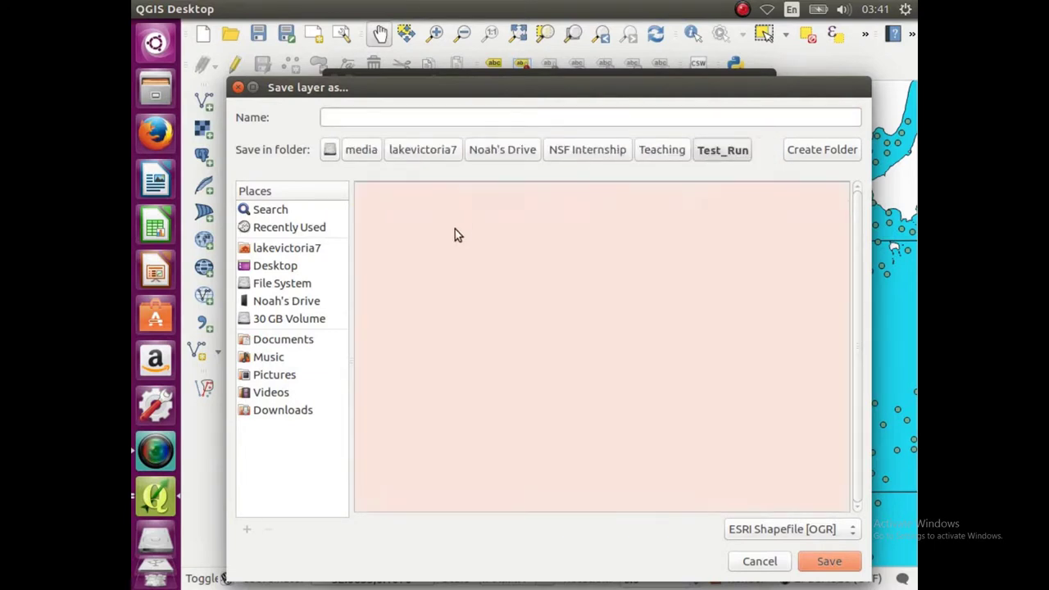
{"action": "left_click", "coordinate": [444, 118]}
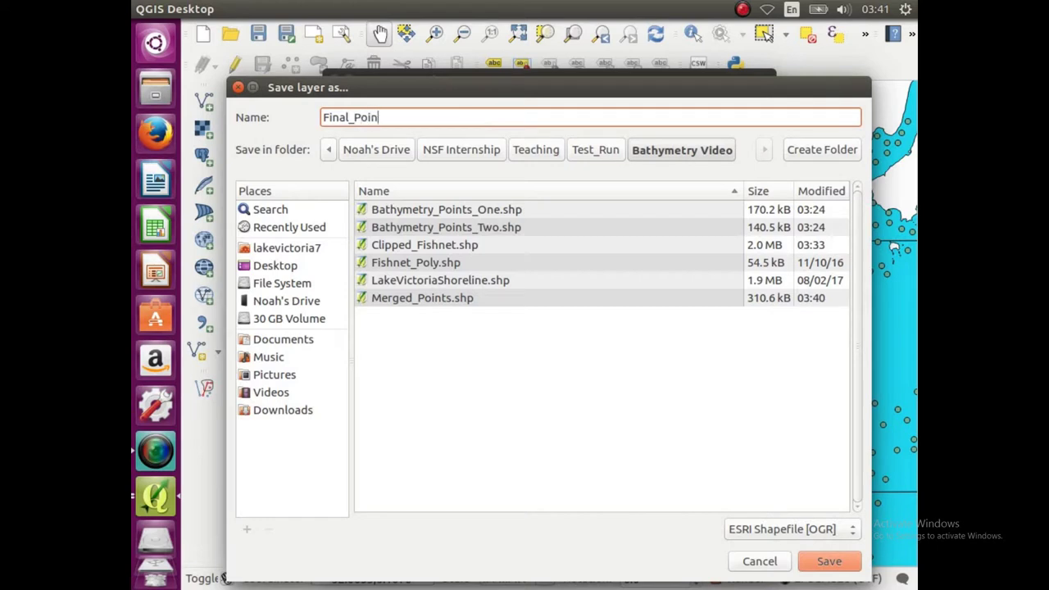
{"action": "left_click", "coordinate": [830, 561]}
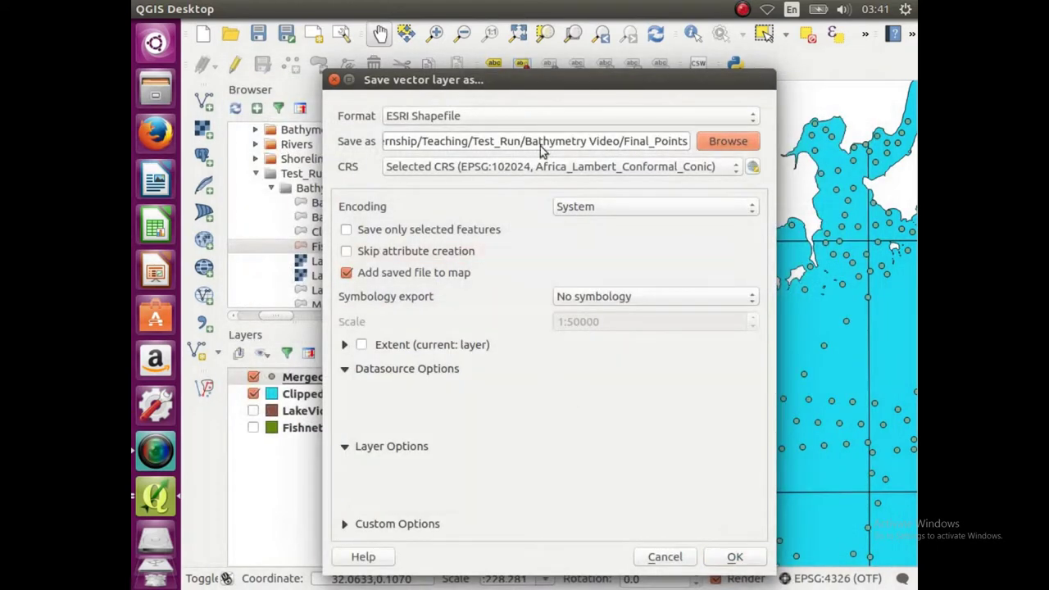
{"action": "left_click", "coordinate": [732, 556]}
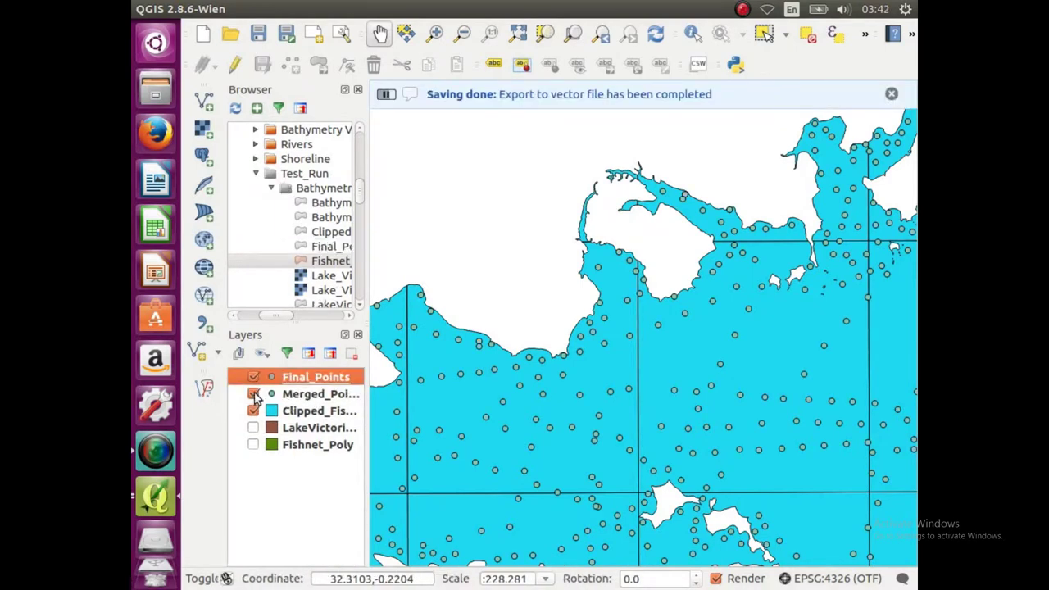
Step: Hide and remove the Merged_Points layer from the project
{"action": "left_click", "coordinate": [253, 394]}
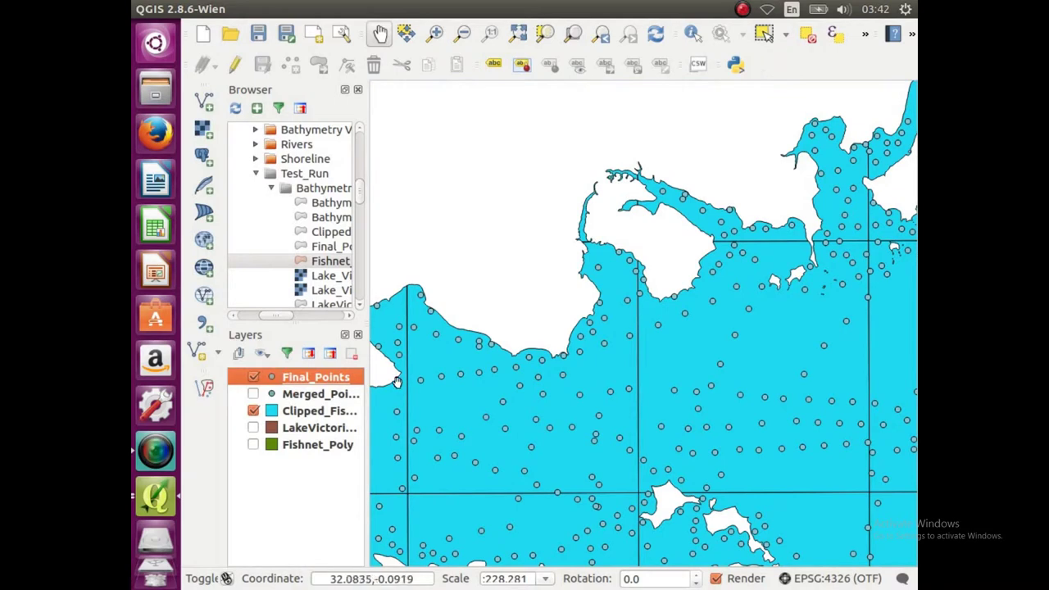
{"action": "right_click", "coordinate": [308, 398]}
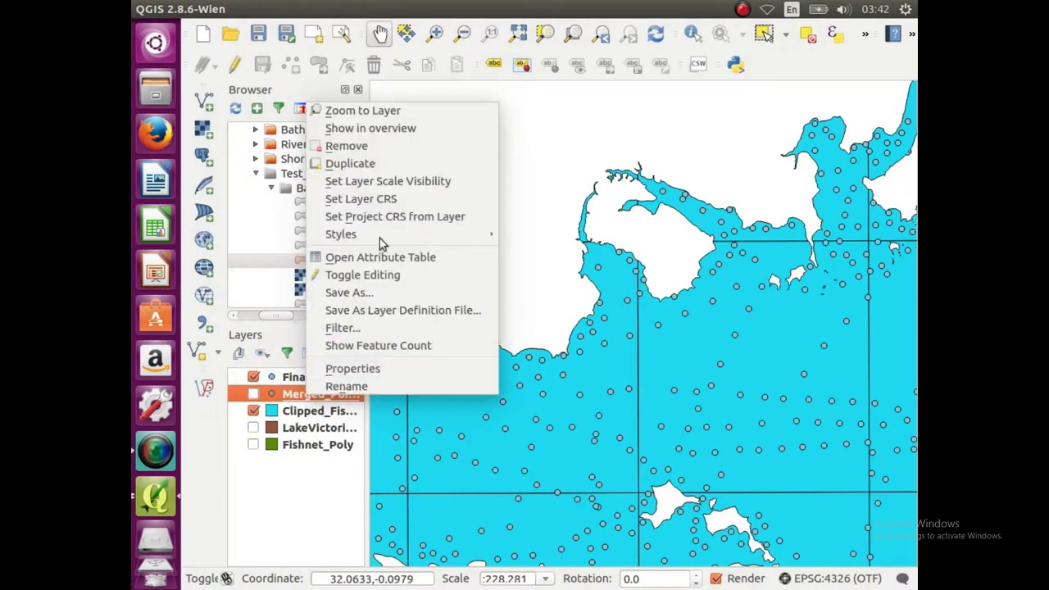
{"action": "key", "text": "Escape"}
{"action": "key", "text": "ctrl+d"}
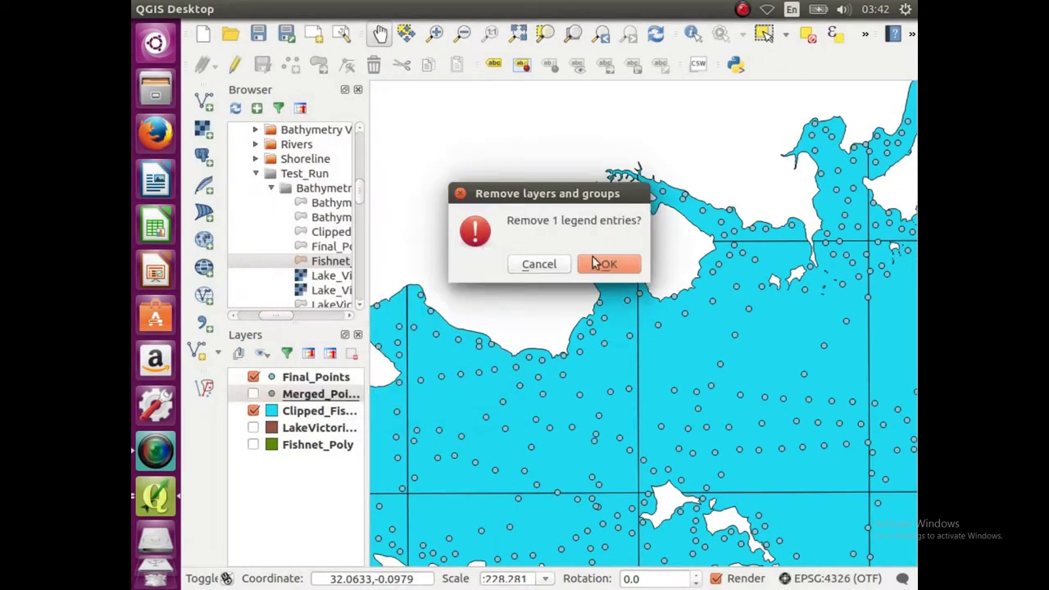
{"action": "left_click", "coordinate": [604, 263]}
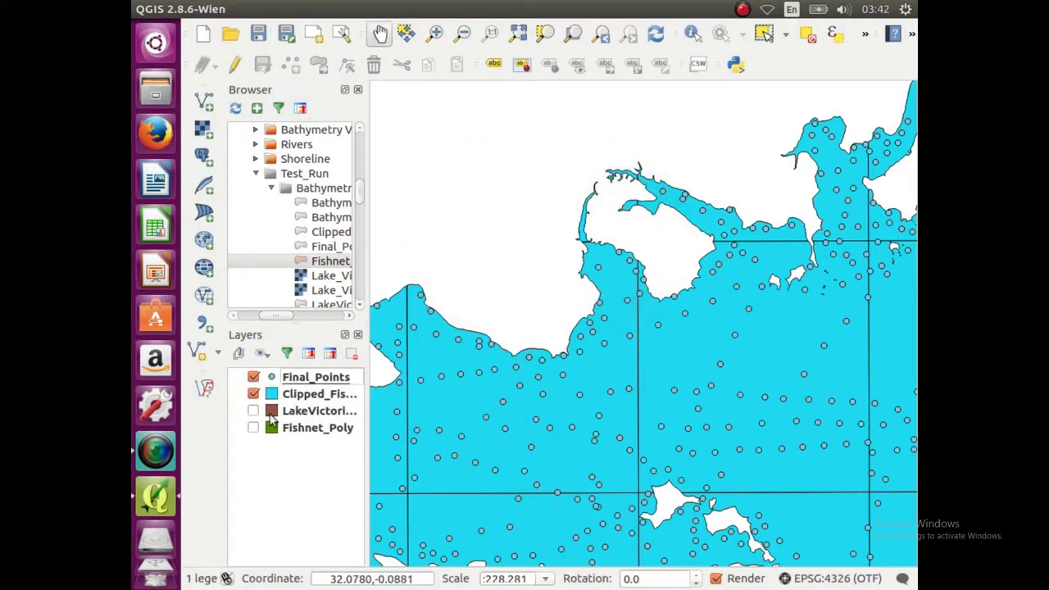
Step: Zoom the map to the full extent of Final_Points
{"action": "right_click", "coordinate": [333, 378]}
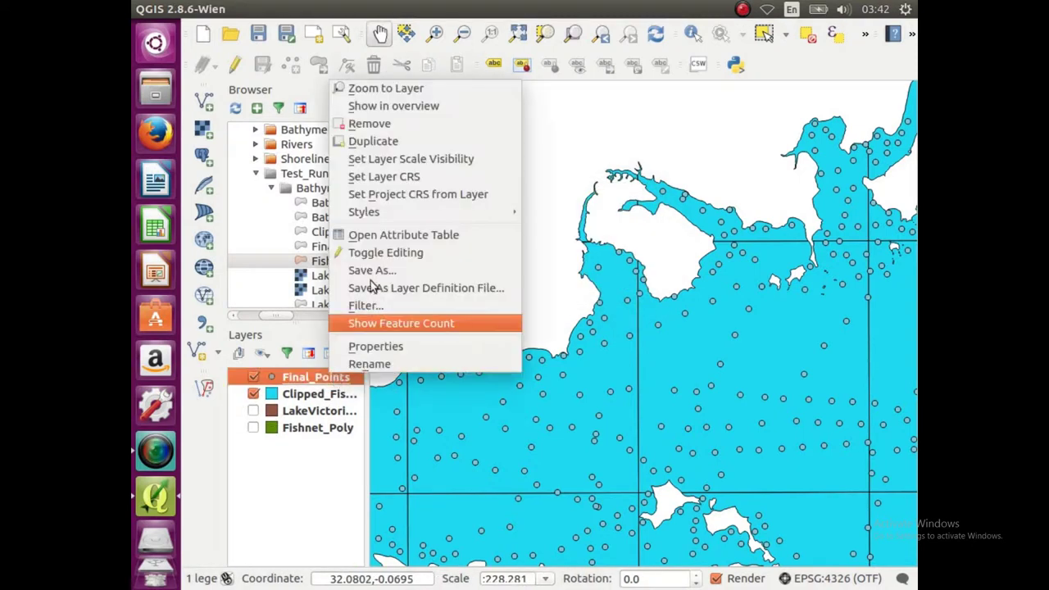
{"action": "left_click", "coordinate": [417, 90]}
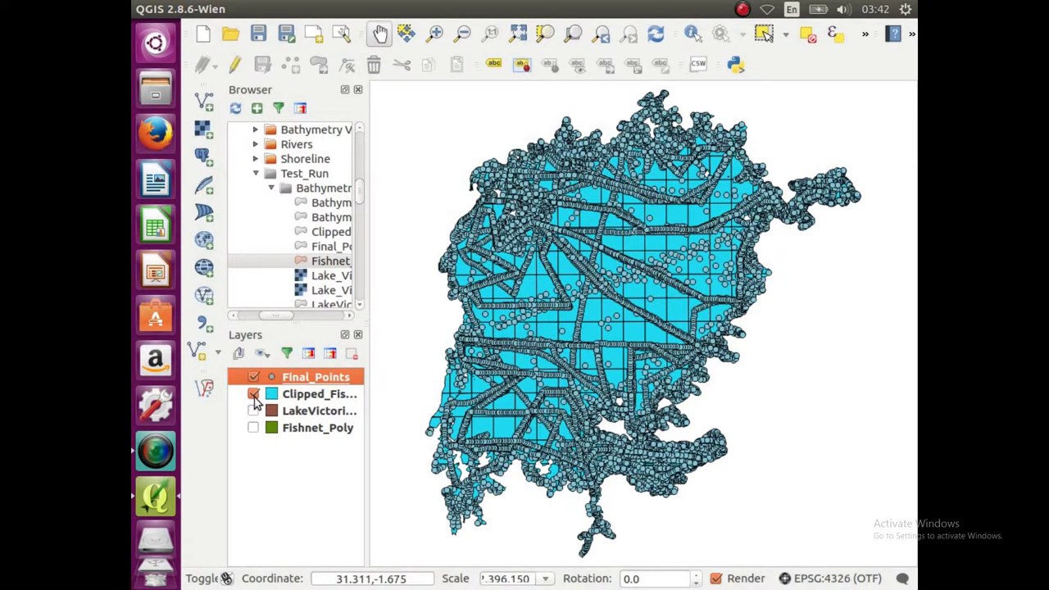
{"action": "left_click", "coordinate": [164, 51]}
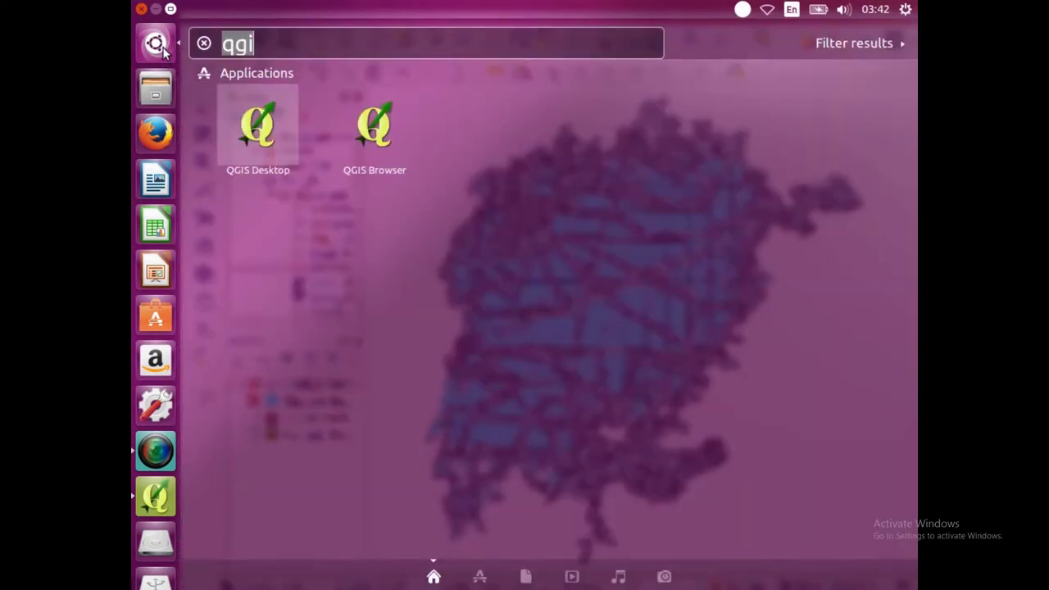
{"action": "left_click", "coordinate": [142, 10]}
Step: Delete the Feet and Z columns from the Final_Points attribute table and save the edits
{"action": "right_click", "coordinate": [330, 377]}
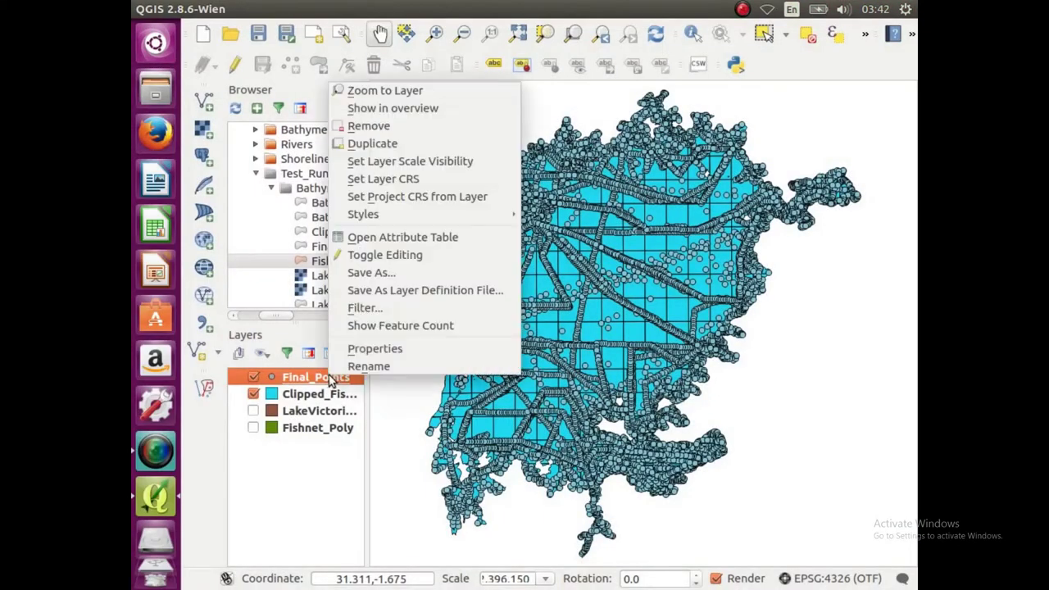
{"action": "left_click", "coordinate": [425, 242]}
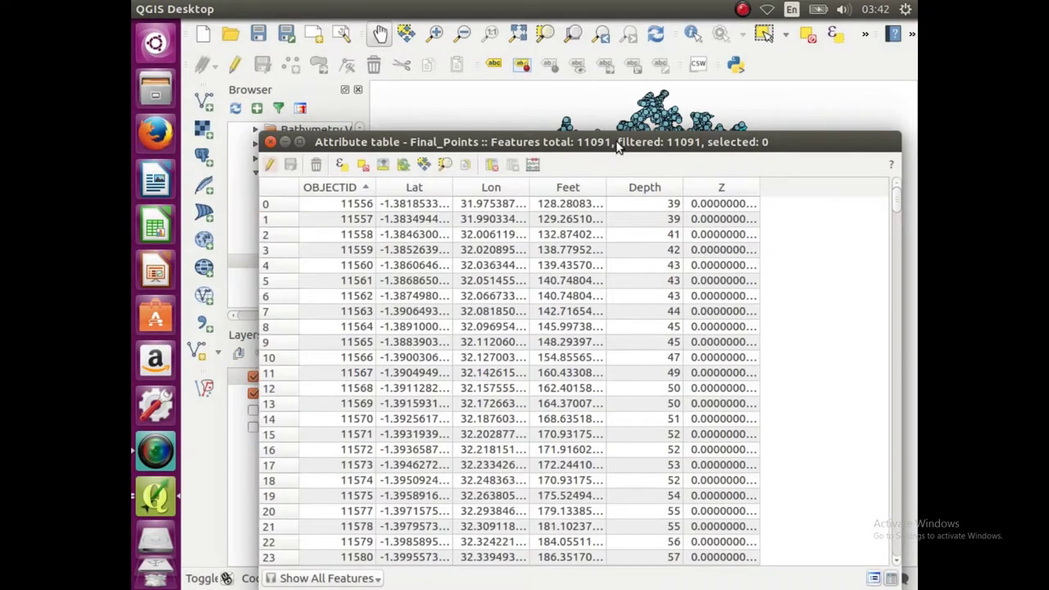
{"action": "left_click_drag", "start_coordinate": [619, 141], "coordinate": [616, 100]}
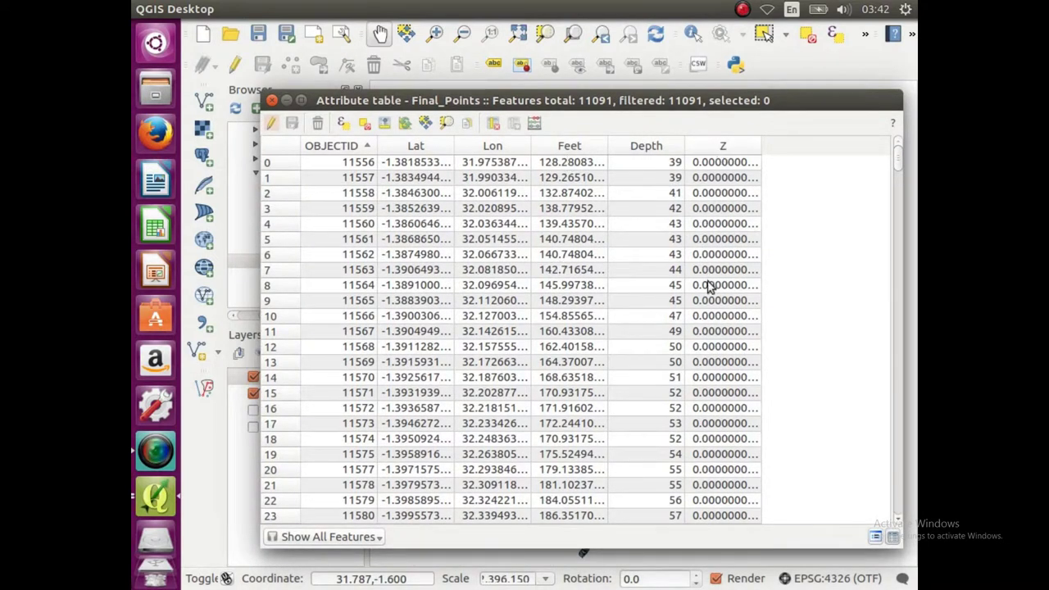
{"action": "left_click", "coordinate": [273, 125]}
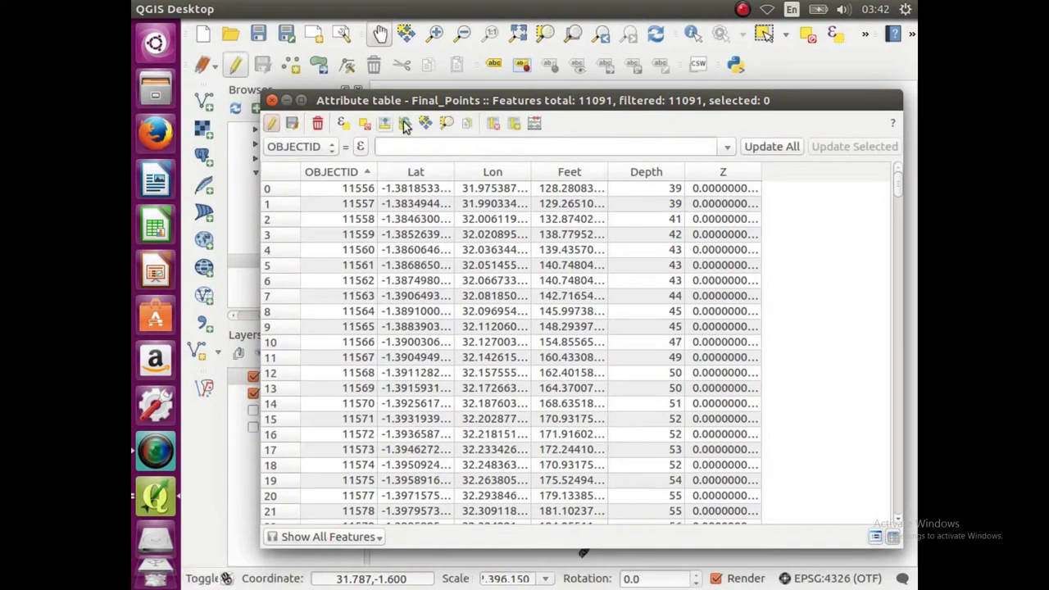
{"action": "left_click", "coordinate": [494, 127]}
{"action": "left_click", "coordinate": [394, 425]}
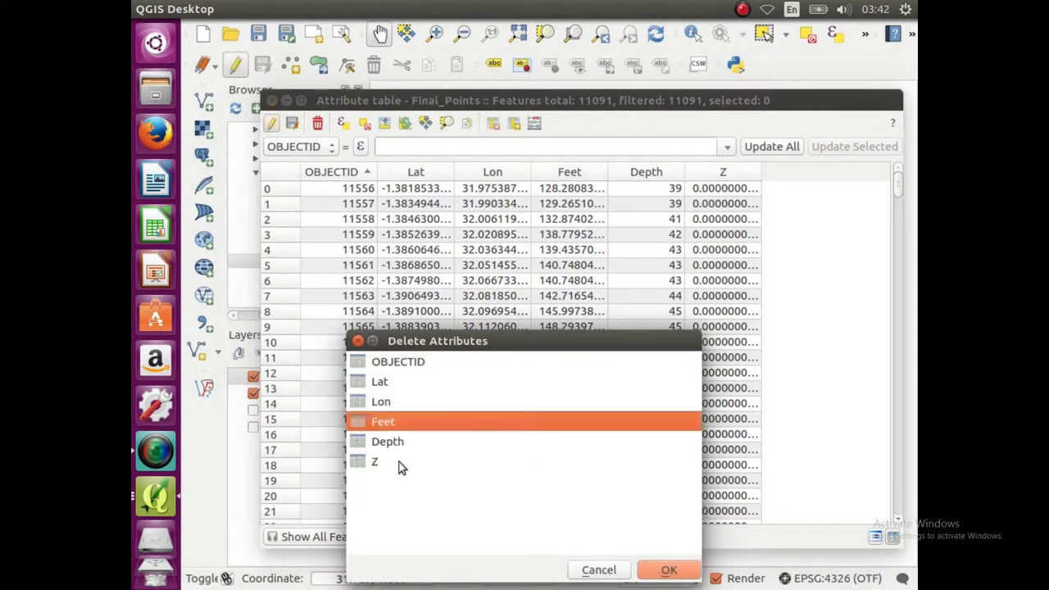
{"action": "left_click", "coordinate": [399, 464], "text": "ctrl"}
{"action": "left_click", "coordinate": [665, 570]}
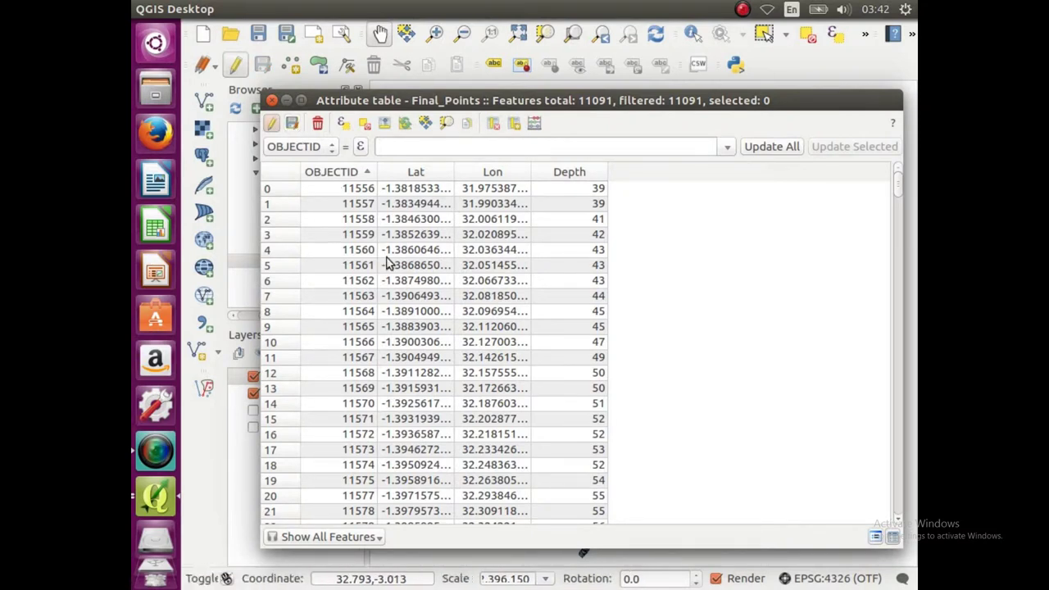
{"action": "left_click", "coordinate": [272, 123]}
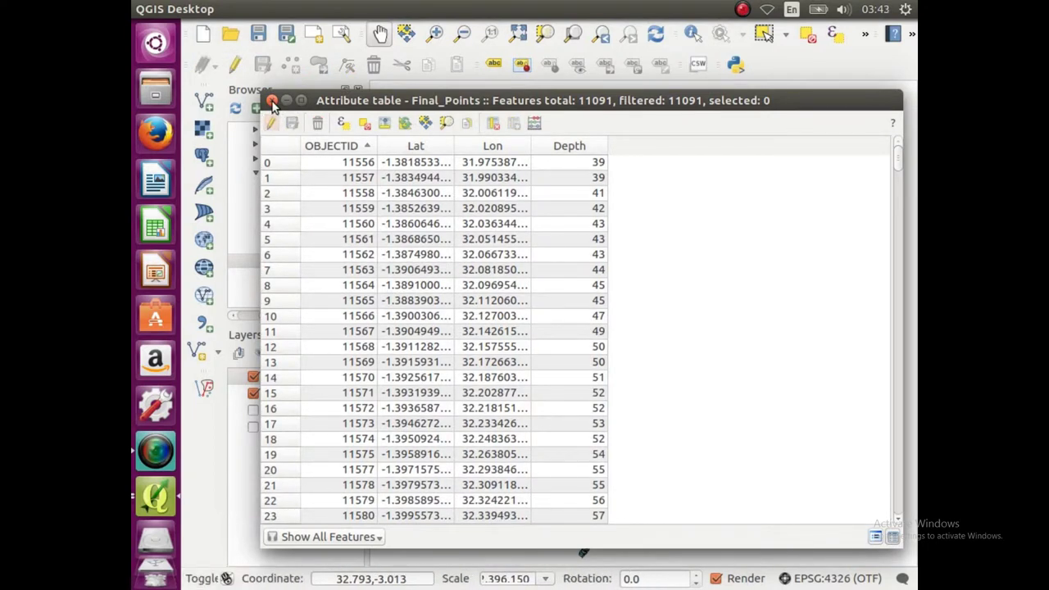
{"action": "left_click", "coordinate": [273, 101]}
{"action": "left_click", "coordinate": [303, 376]}
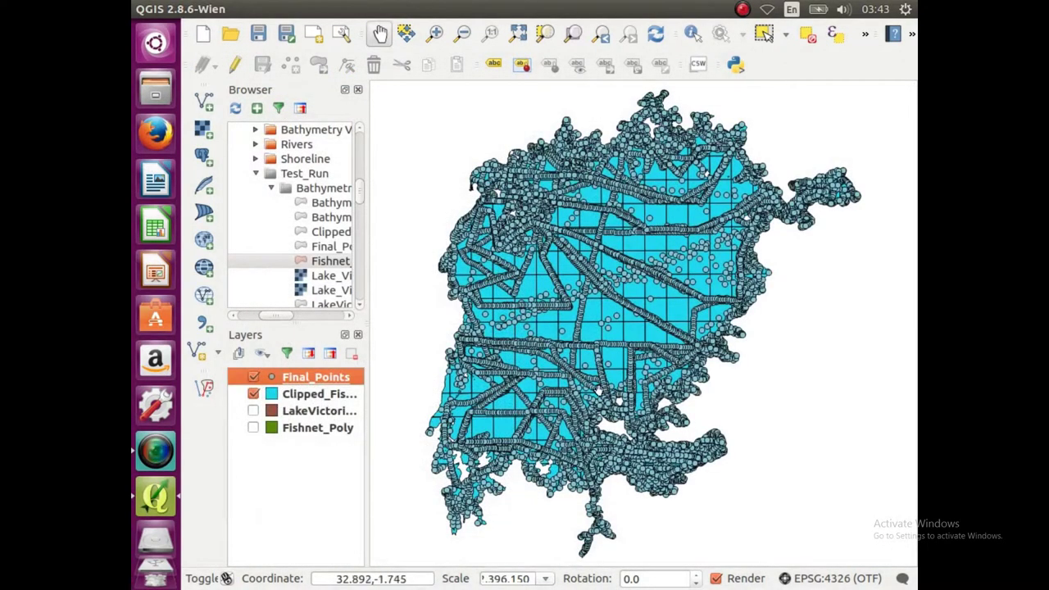
Step: Search the Dash for 'saga' and launch SAGA GIS
{"action": "left_click", "coordinate": [152, 45]}
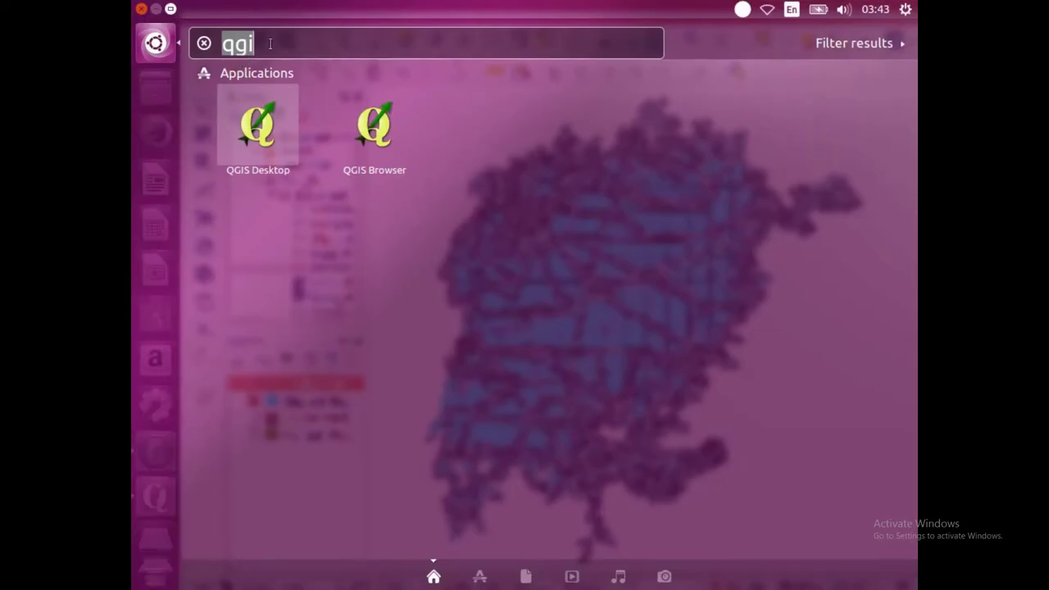
{"action": "type", "text": "saga"}
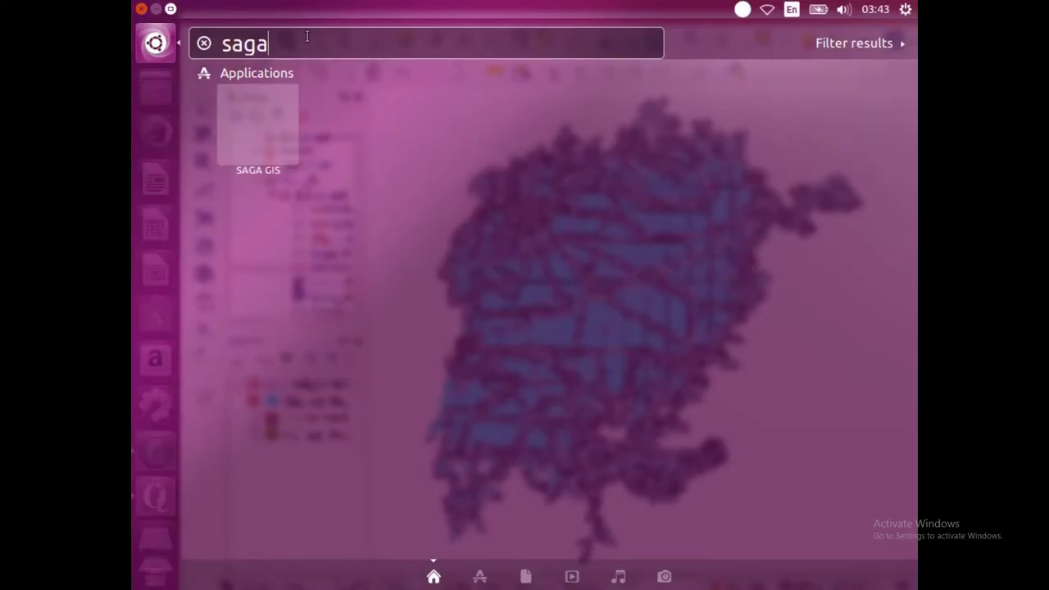
{"action": "left_click", "coordinate": [264, 117]}
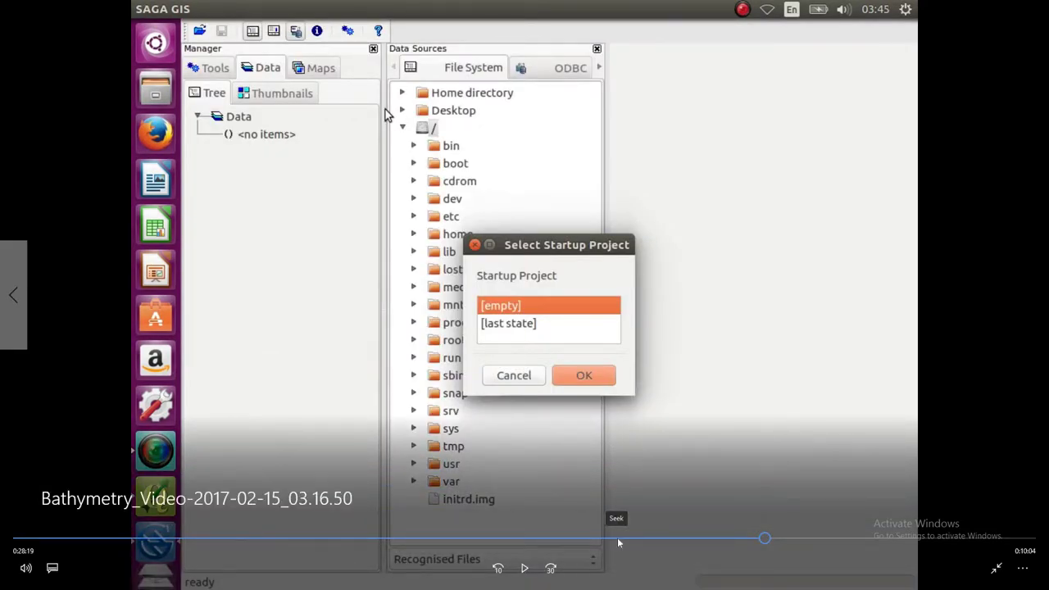
Step: Start SAGA GIS with an empty project and dismiss the startup tip
{"action": "left_click", "coordinate": [524, 568]}
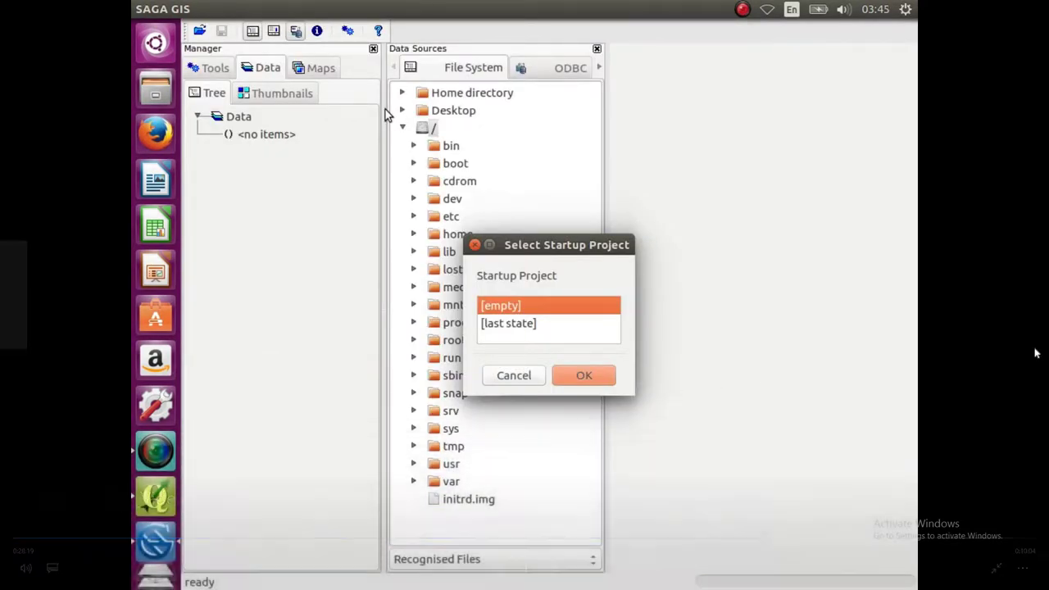
{"action": "left_click", "coordinate": [596, 378]}
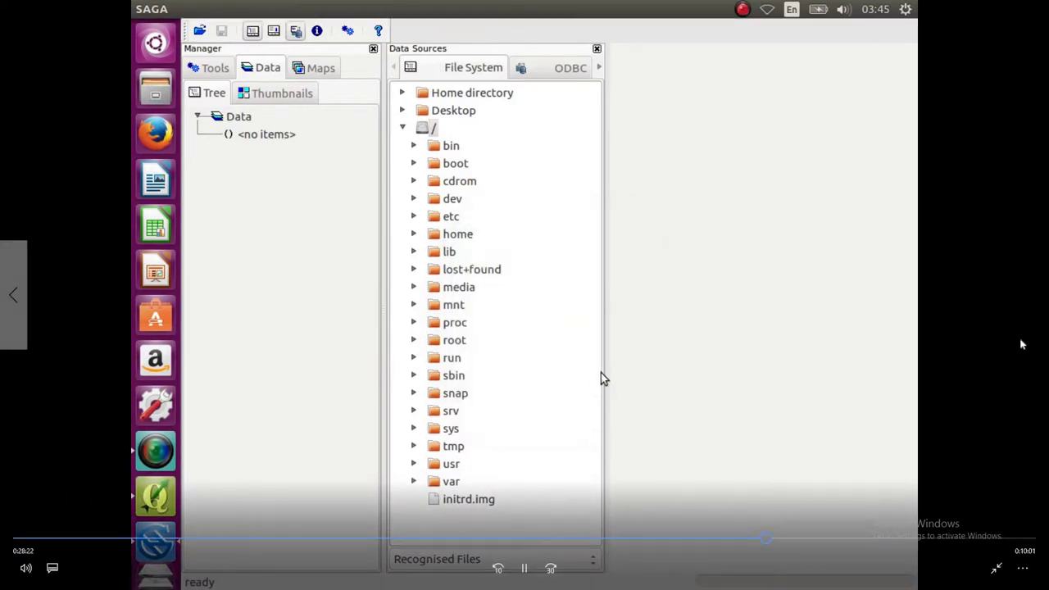
{"action": "left_click", "coordinate": [647, 403]}
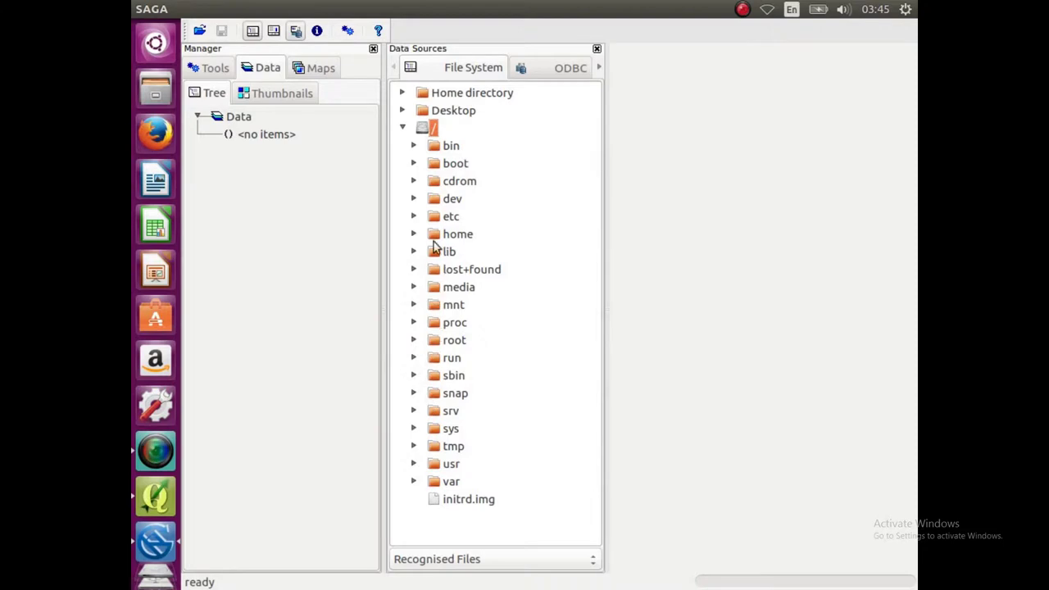
Step: Expand the File System tree from /media down to Teaching/Test_Run/Bathymetry Video
{"action": "left_click", "coordinate": [416, 288]}
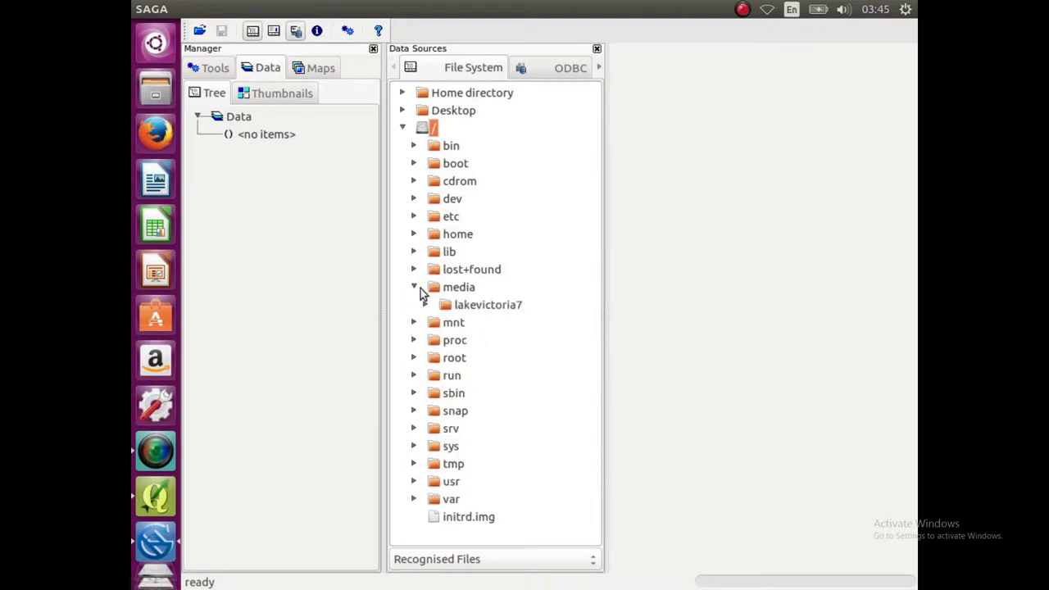
{"action": "left_click", "coordinate": [425, 305]}
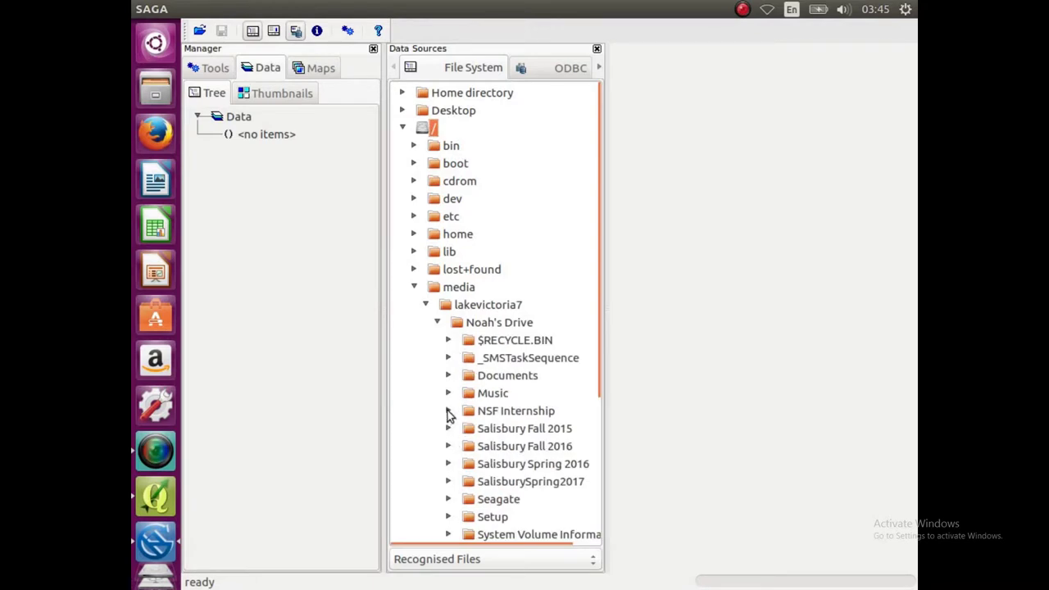
{"action": "left_click", "coordinate": [449, 411]}
{"action": "left_click", "coordinate": [460, 481]}
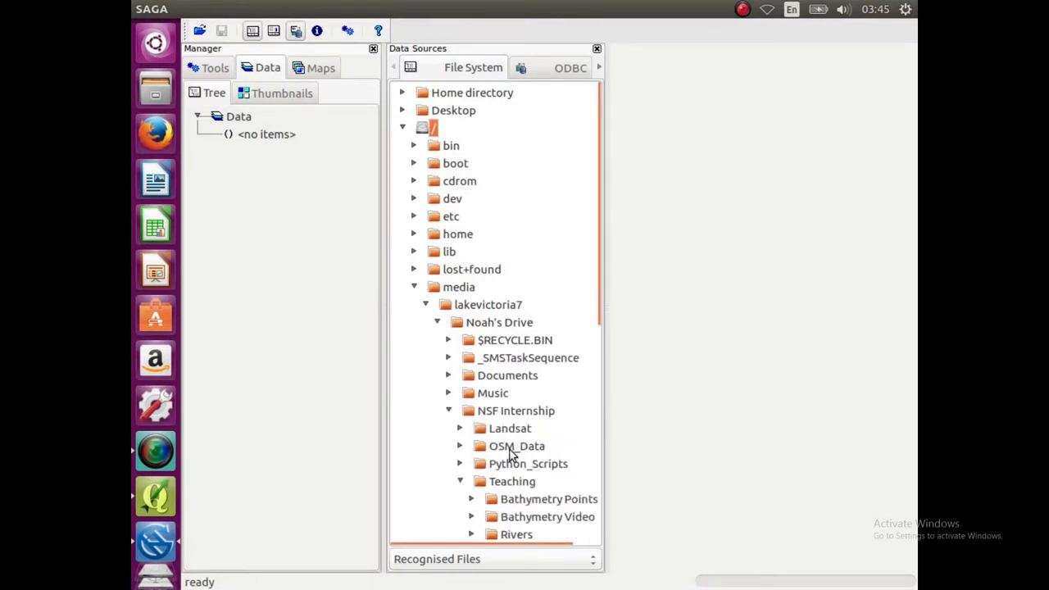
{"action": "scroll", "coordinate": [509, 455], "scroll_direction": "down", "scroll_amount": 3}
{"action": "left_click", "coordinate": [472, 478]}
{"action": "left_click", "coordinate": [482, 472]}
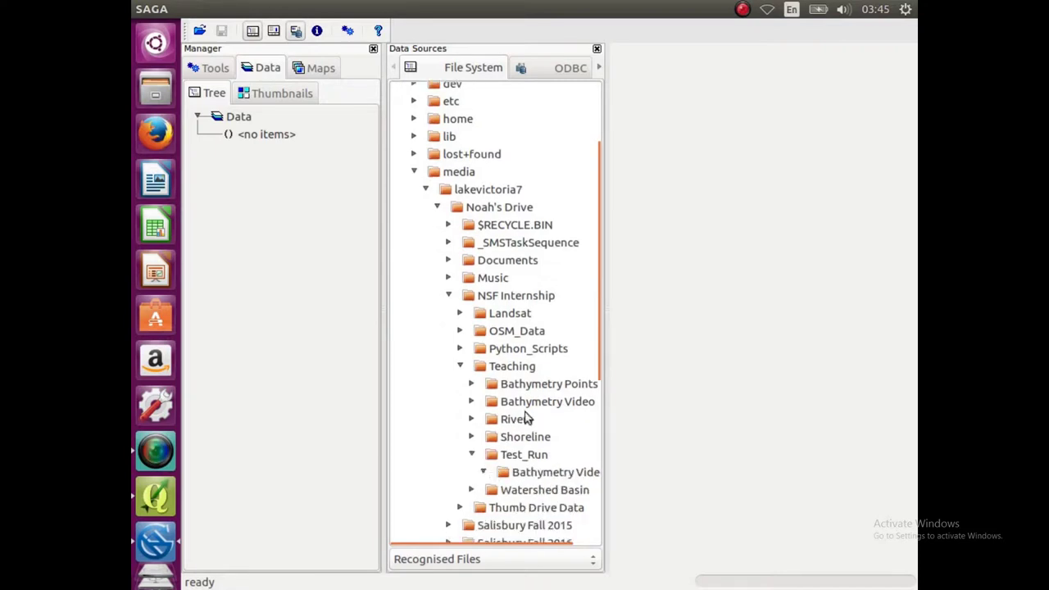
Step: Load Final_Points.shp from the Bathymetry Video folder into the project
{"action": "scroll", "coordinate": [530, 443], "scroll_direction": "down", "scroll_amount": 3}
{"action": "scroll", "coordinate": [510, 534], "scroll_direction": "down", "scroll_amount": 3}
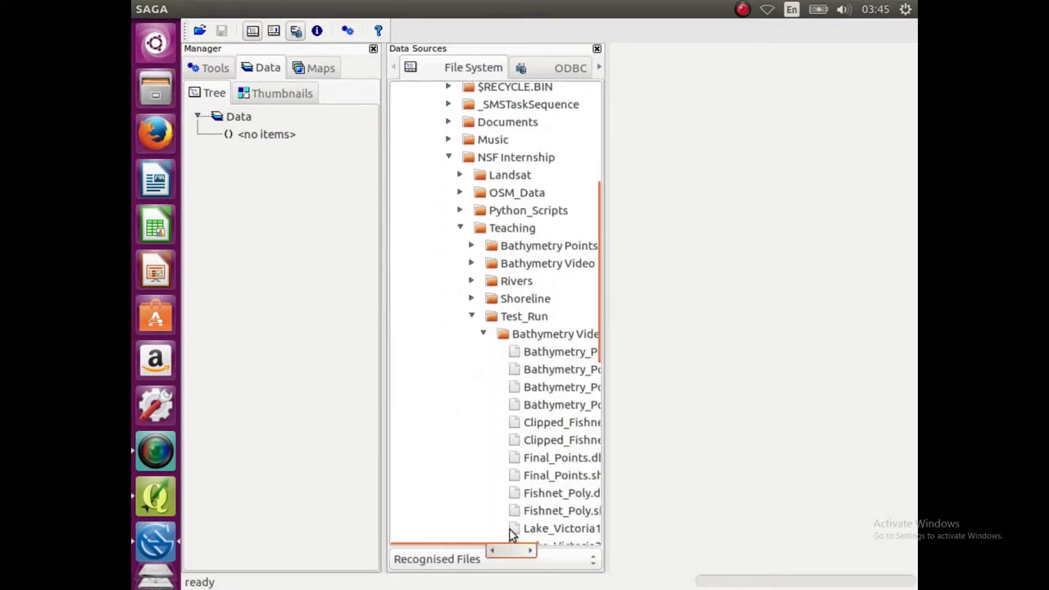
{"action": "left_click", "coordinate": [525, 550]}
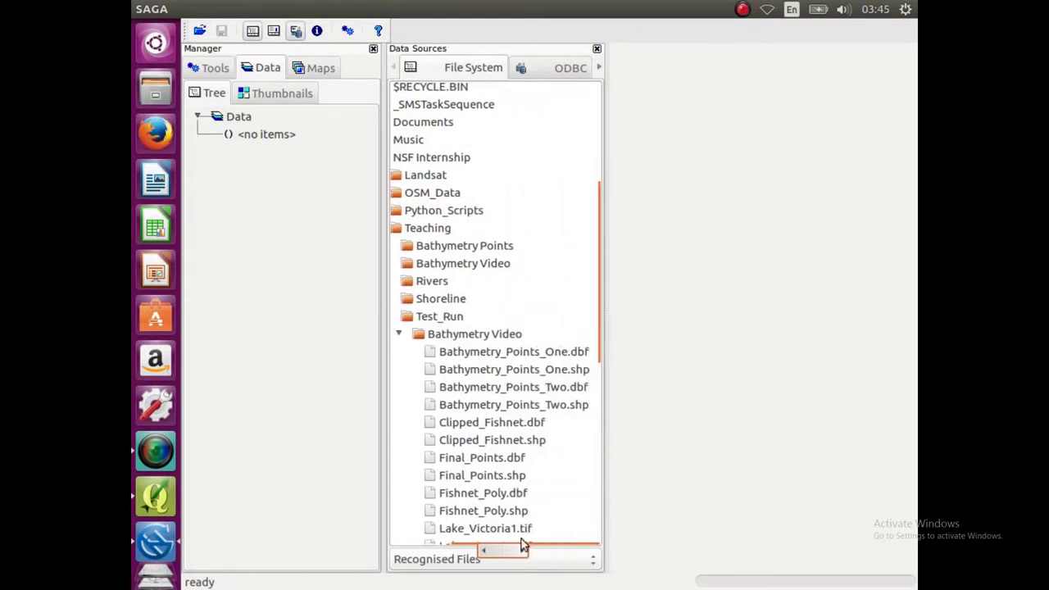
{"action": "left_click", "coordinate": [492, 476]}
{"action": "right_click", "coordinate": [481, 477]}
{"action": "key", "text": "Escape"}
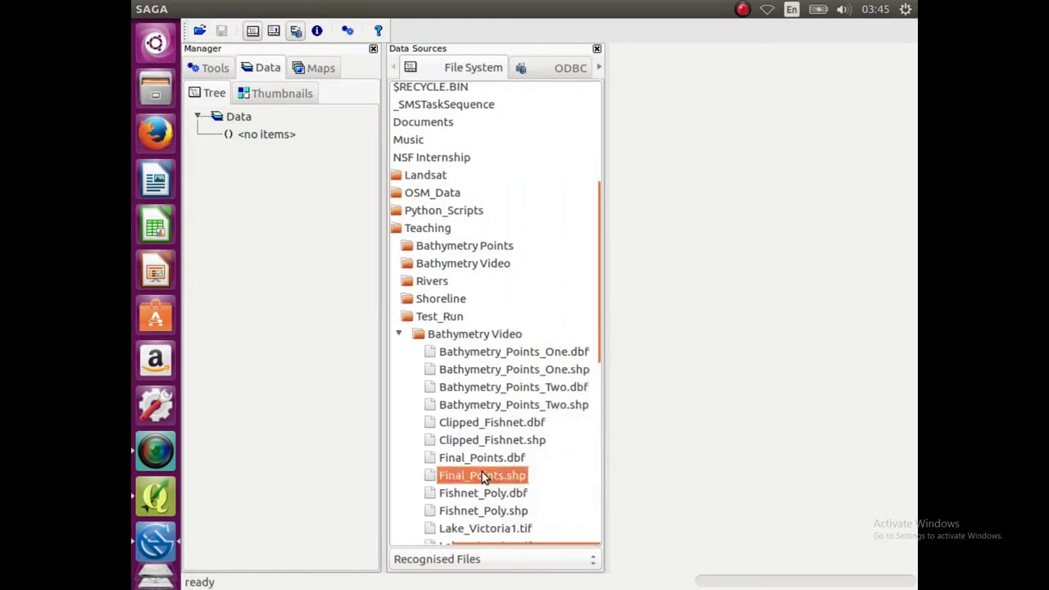
{"action": "right_click", "coordinate": [482, 477]}
{"action": "key", "text": "Escape"}
{"action": "double_click", "coordinate": [482, 477]}
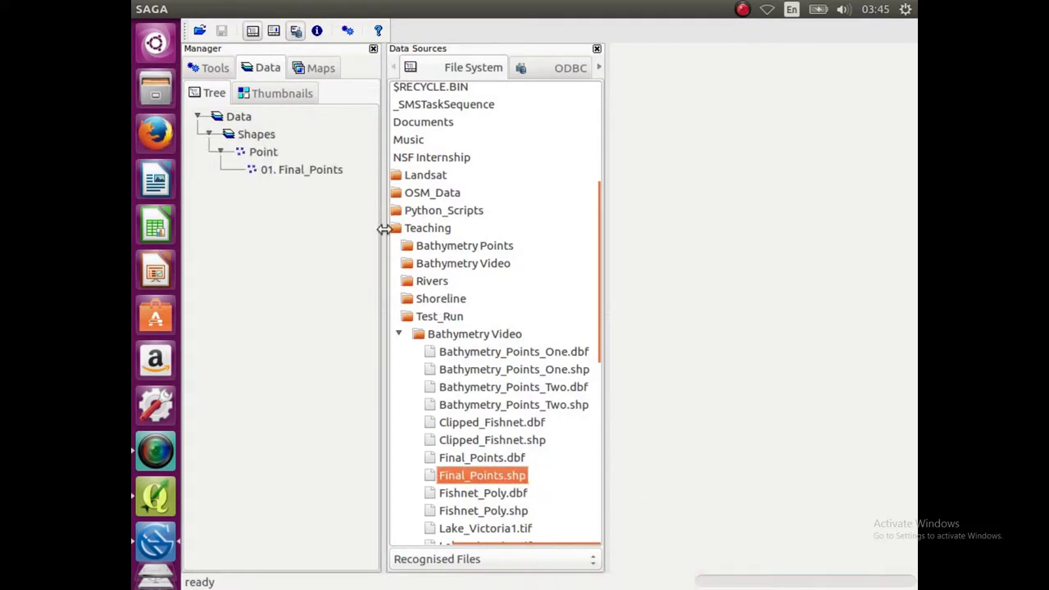
Step: Add the 01. Final_Points layer to a new map view
{"action": "right_click", "coordinate": [297, 172]}
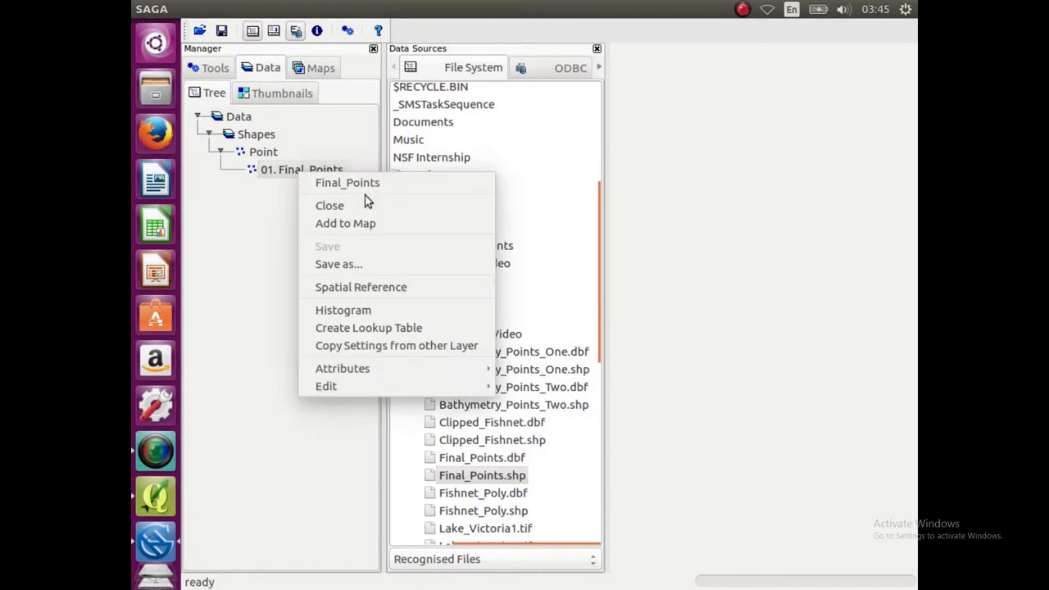
{"action": "left_click", "coordinate": [365, 222]}
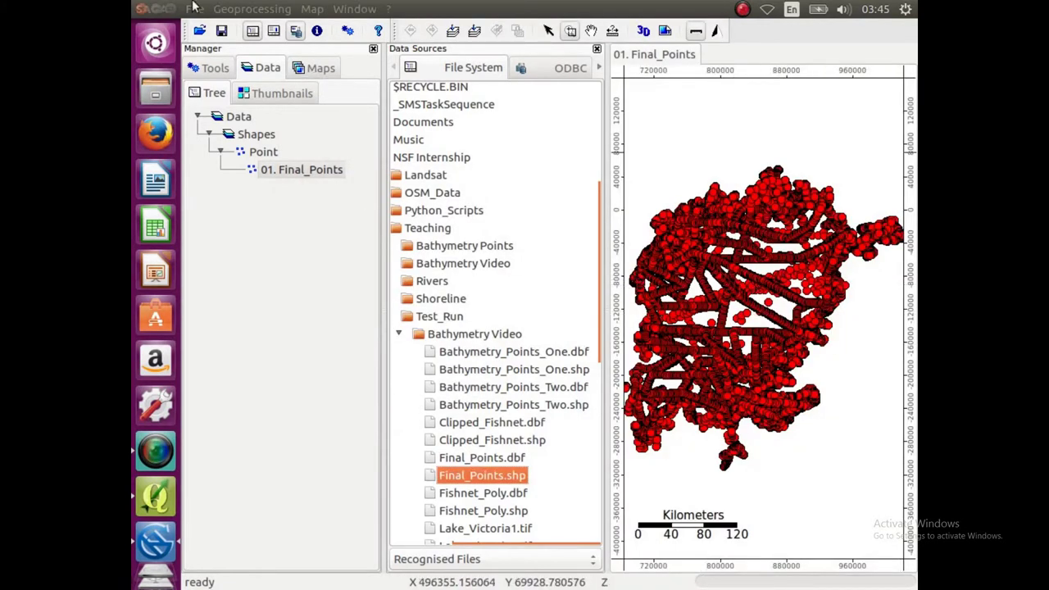
Step: Search the tool library for 'kriging' and open Ordinary Kriging
{"action": "left_click", "coordinate": [349, 30]}
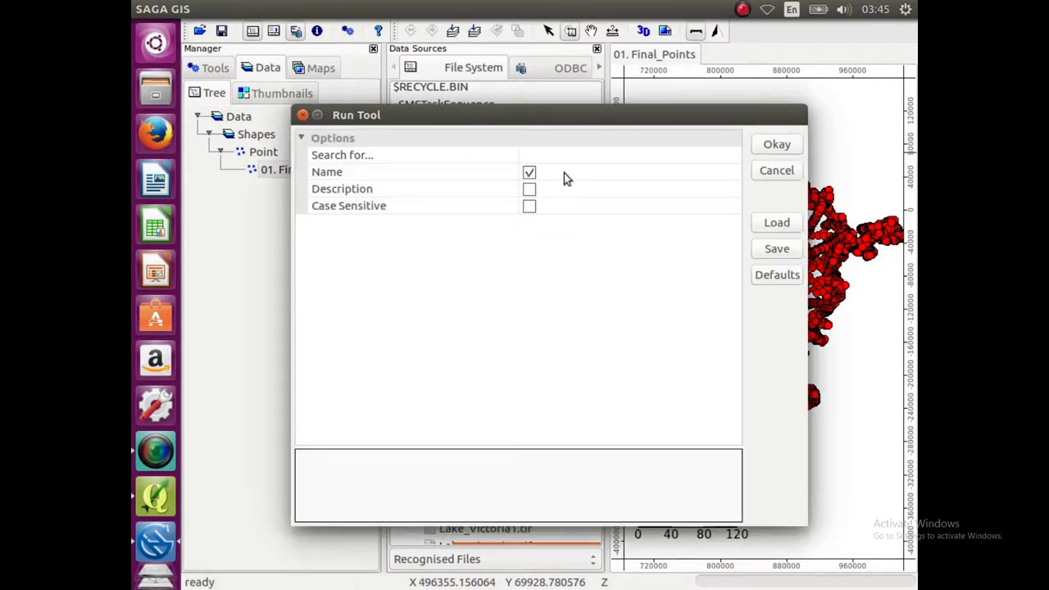
{"action": "left_click", "coordinate": [570, 153]}
{"action": "type", "text": "kriging"}
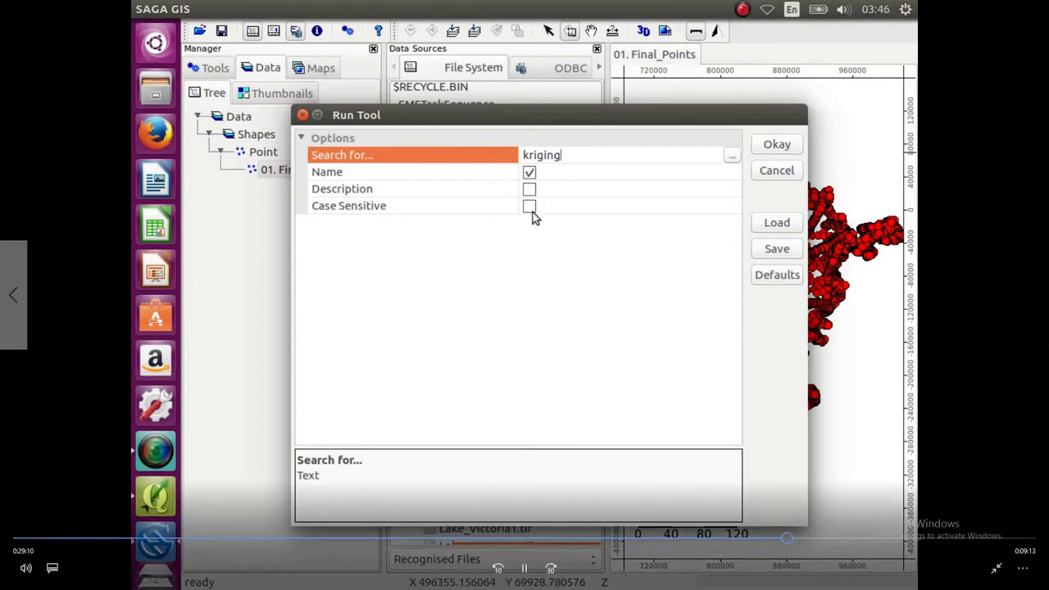
{"action": "left_click", "coordinate": [770, 150]}
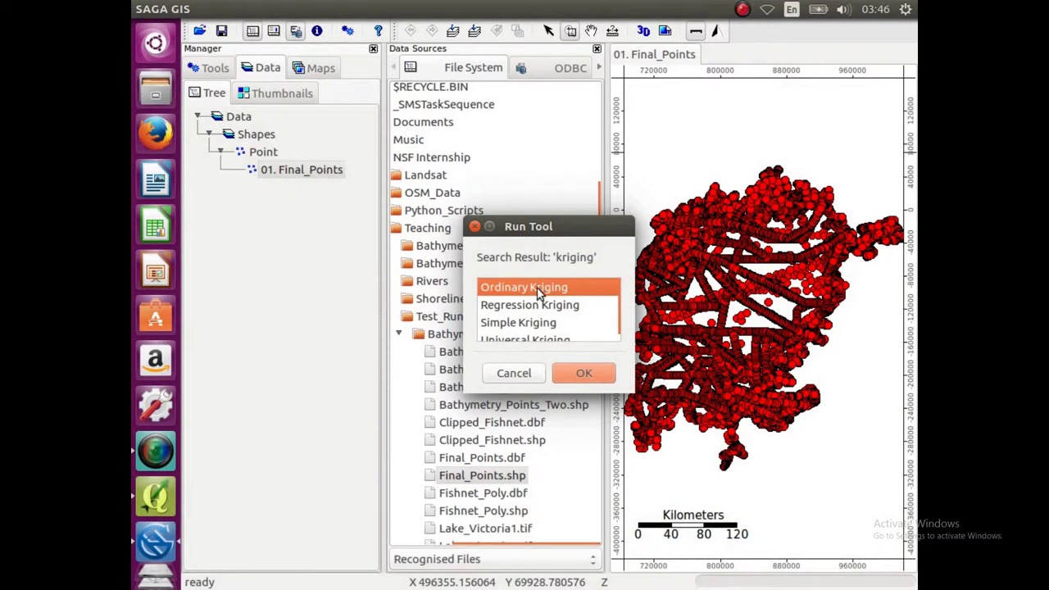
{"action": "left_click", "coordinate": [577, 376]}
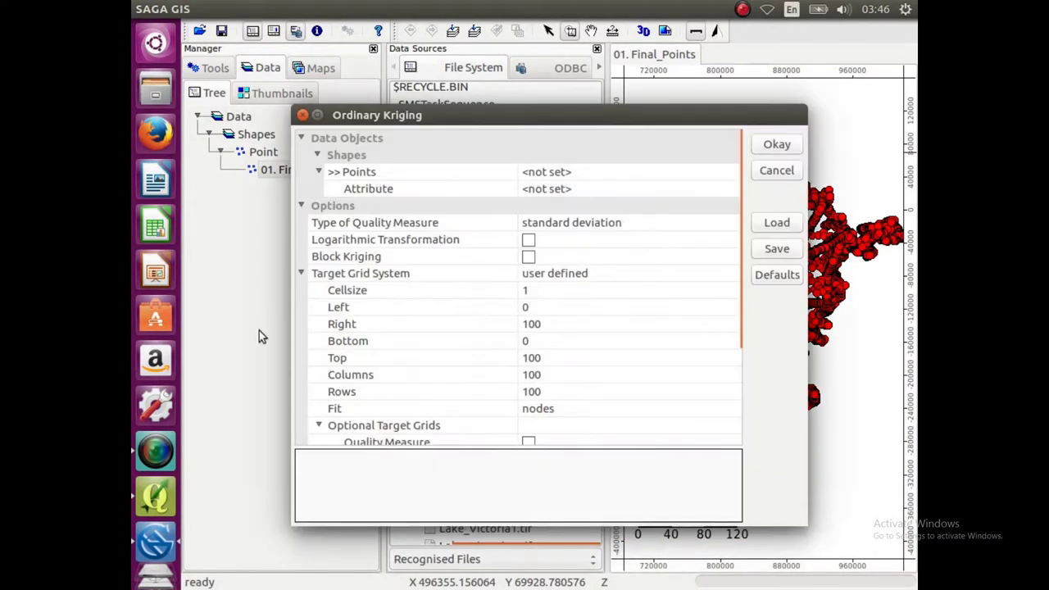
Step: Run Ordinary Kriging on 01. Final_Points using the Depth attribute and default grid settings
{"action": "left_click", "coordinate": [577, 173]}
{"action": "left_click", "coordinate": [590, 187]}
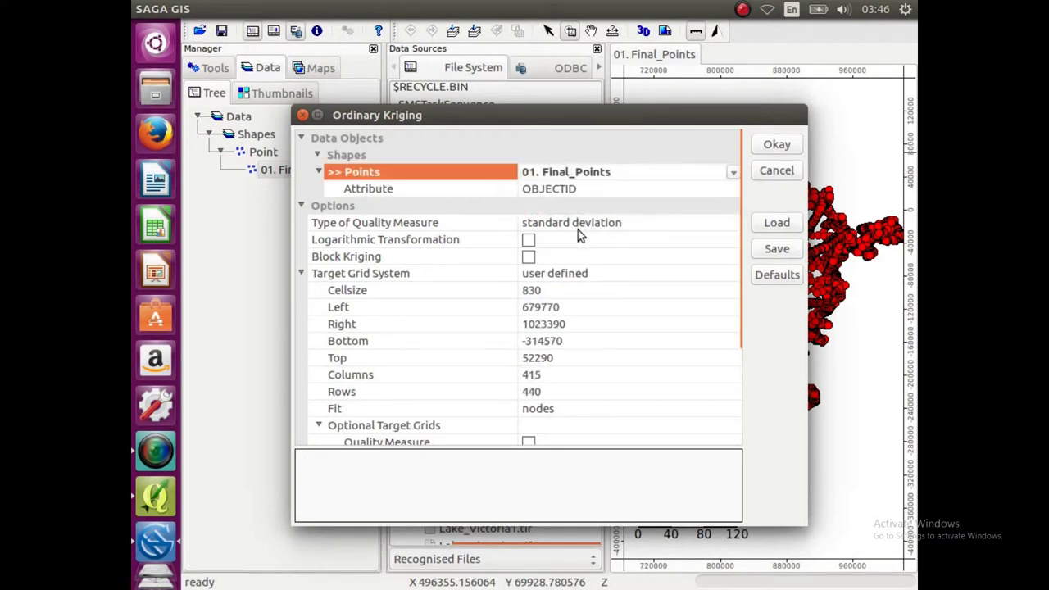
{"action": "left_click", "coordinate": [616, 190]}
{"action": "left_click", "coordinate": [616, 257]}
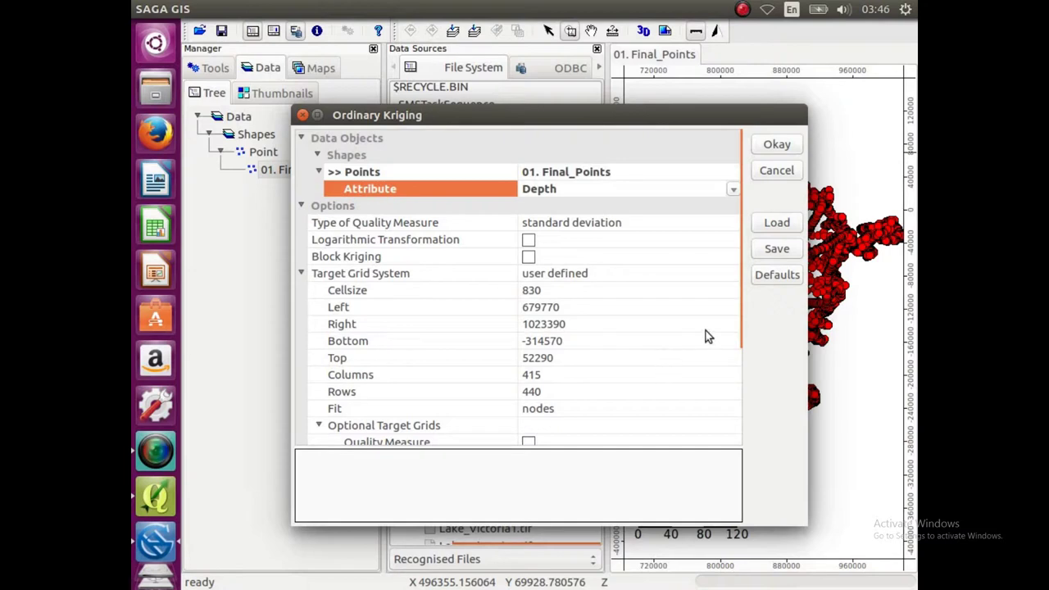
{"action": "left_click", "coordinate": [776, 145]}
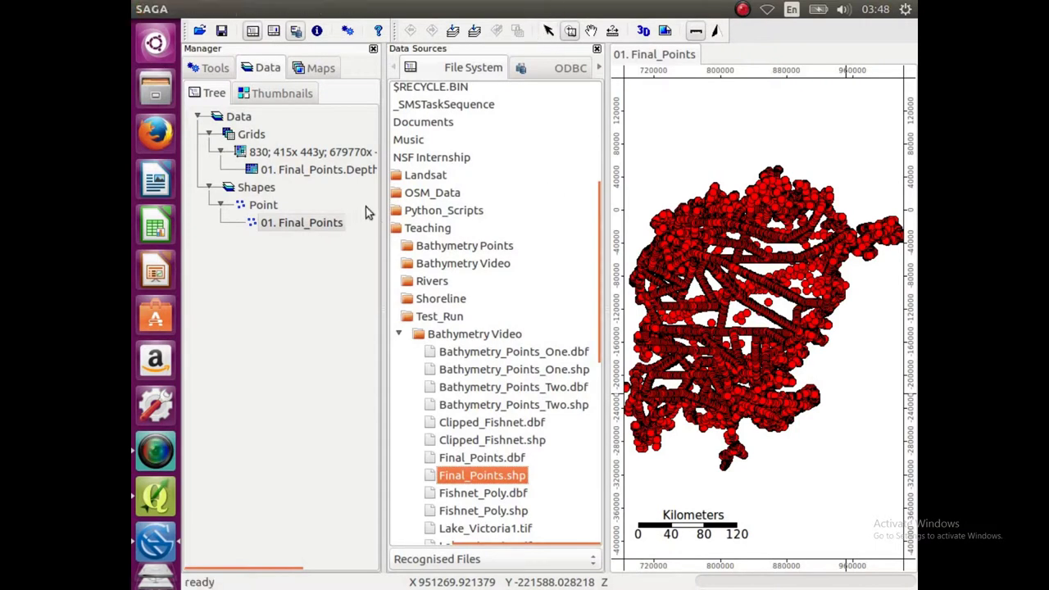
Step: Add the Final_Points.Depth grid to the existing 01. Final_Points map
{"action": "right_click", "coordinate": [371, 175]}
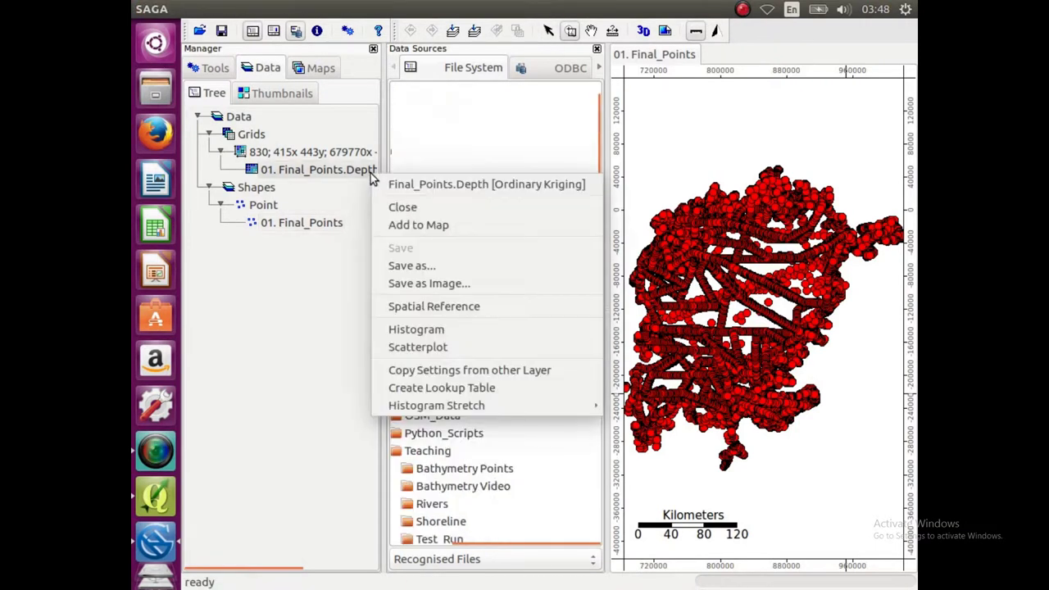
{"action": "left_click", "coordinate": [425, 232]}
{"action": "left_click", "coordinate": [534, 306]}
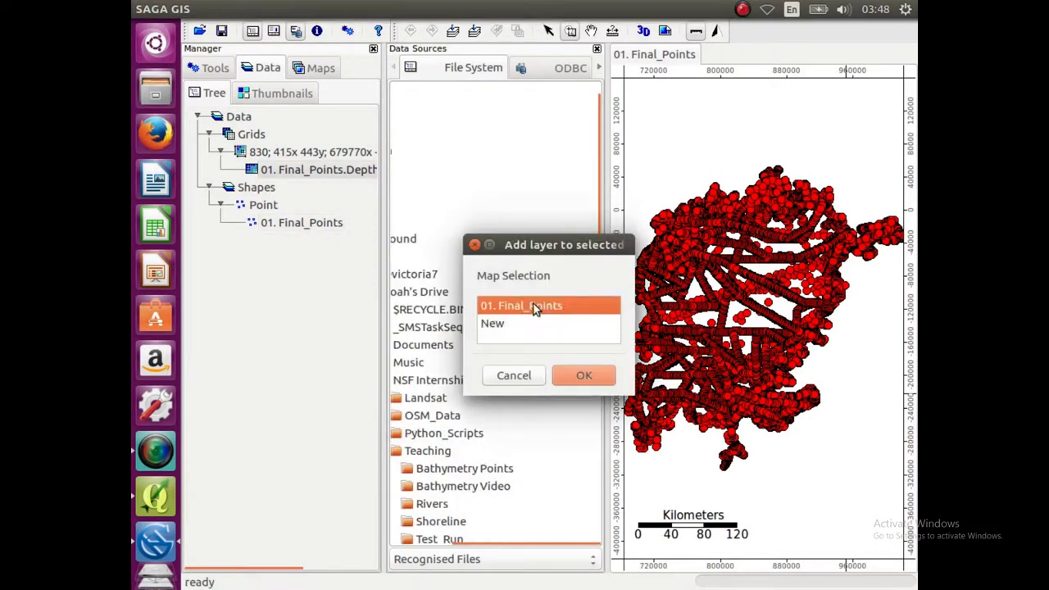
{"action": "left_click", "coordinate": [581, 376]}
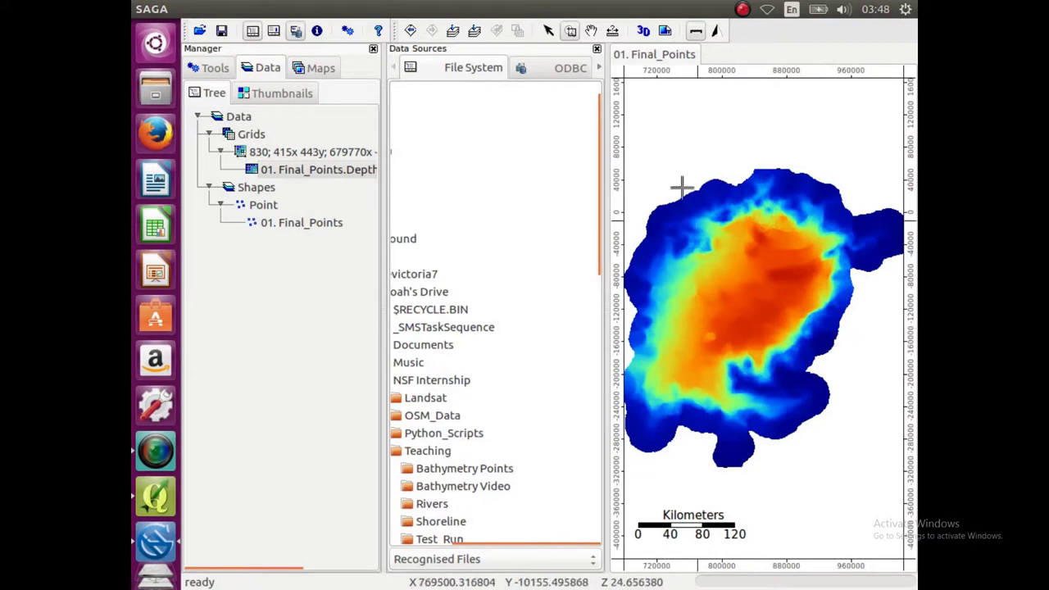
Step: Search the tools for 'tif' and open Export GeoTIFF
{"action": "left_click", "coordinate": [349, 36]}
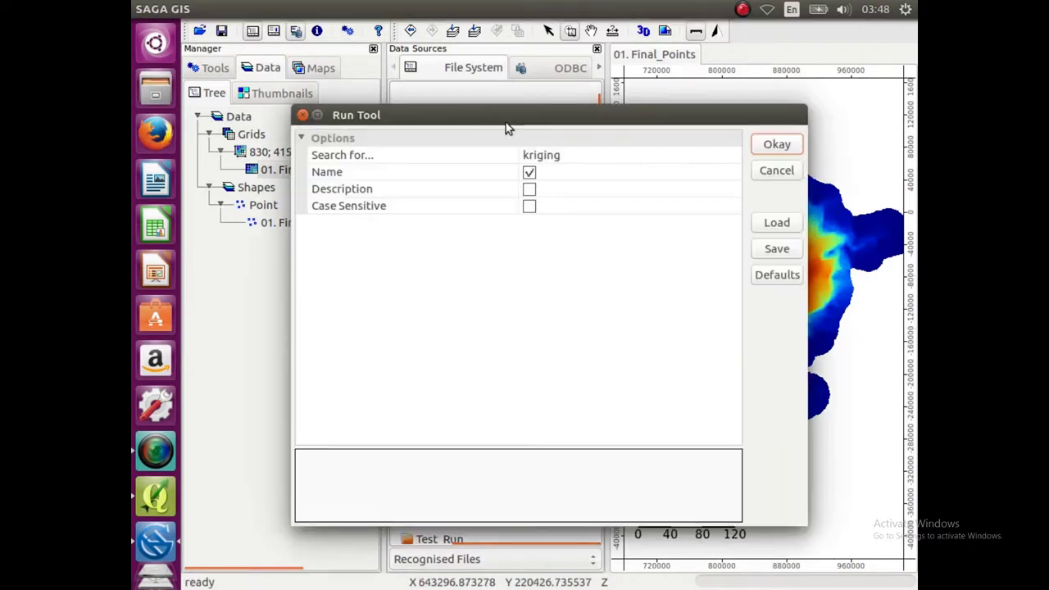
{"action": "left_click", "coordinate": [562, 155]}
{"action": "type", "text": "tif"}
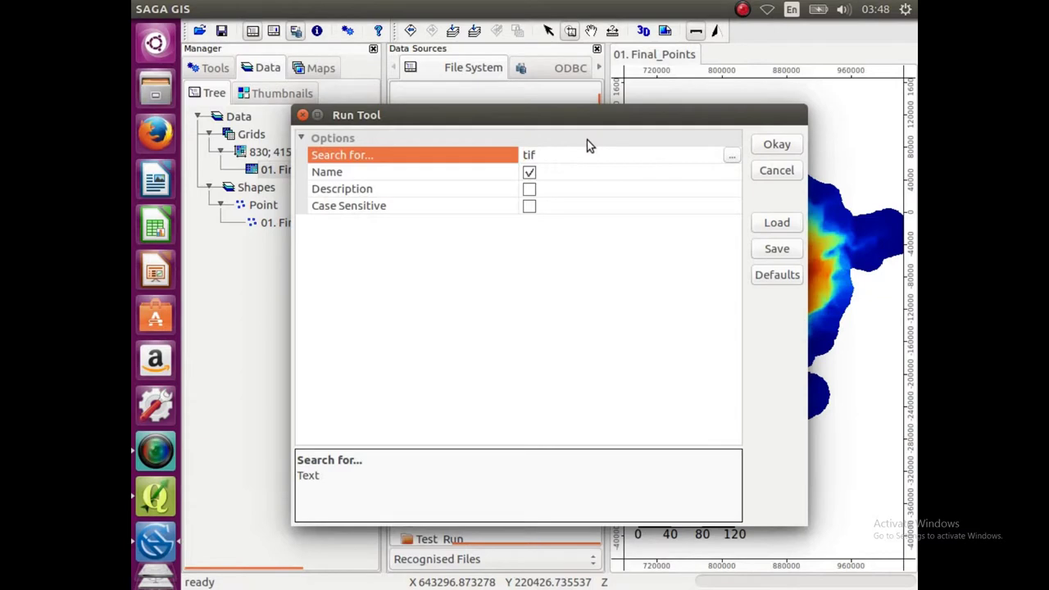
{"action": "key", "text": "Return"}
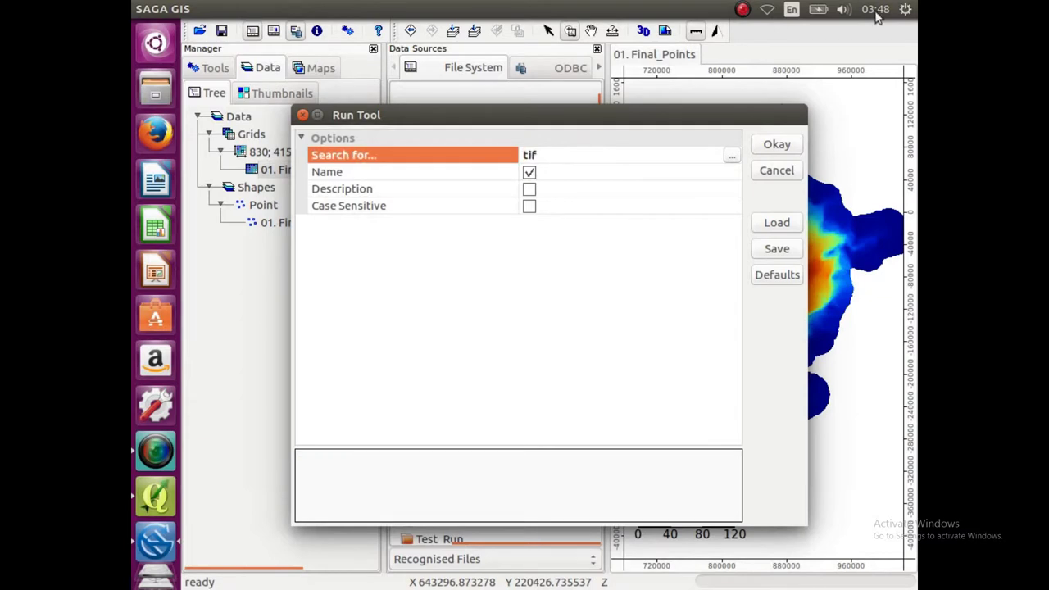
{"action": "left_click", "coordinate": [775, 146]}
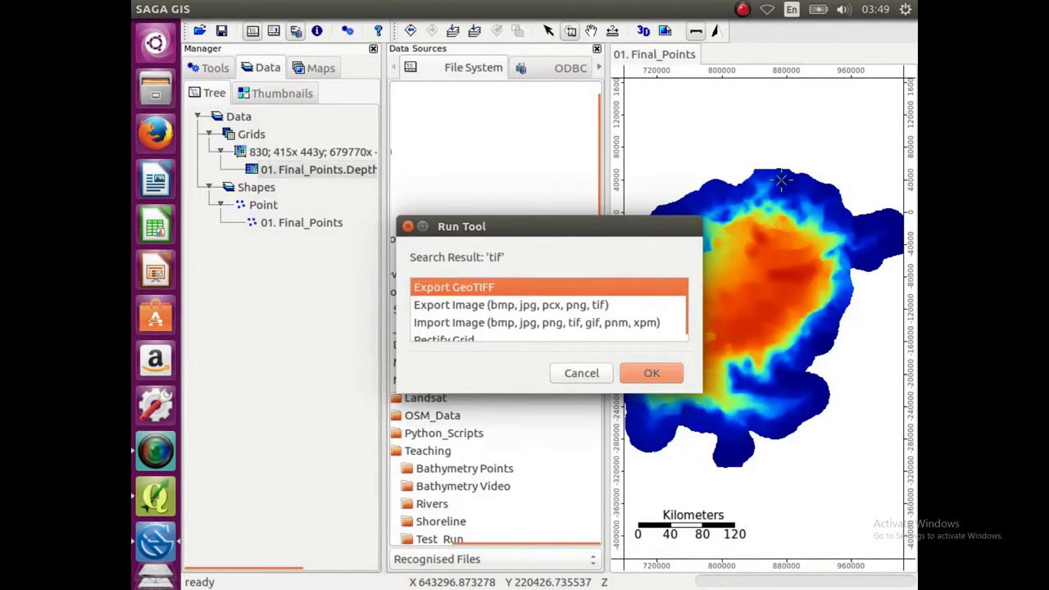
{"action": "left_click", "coordinate": [651, 375]}
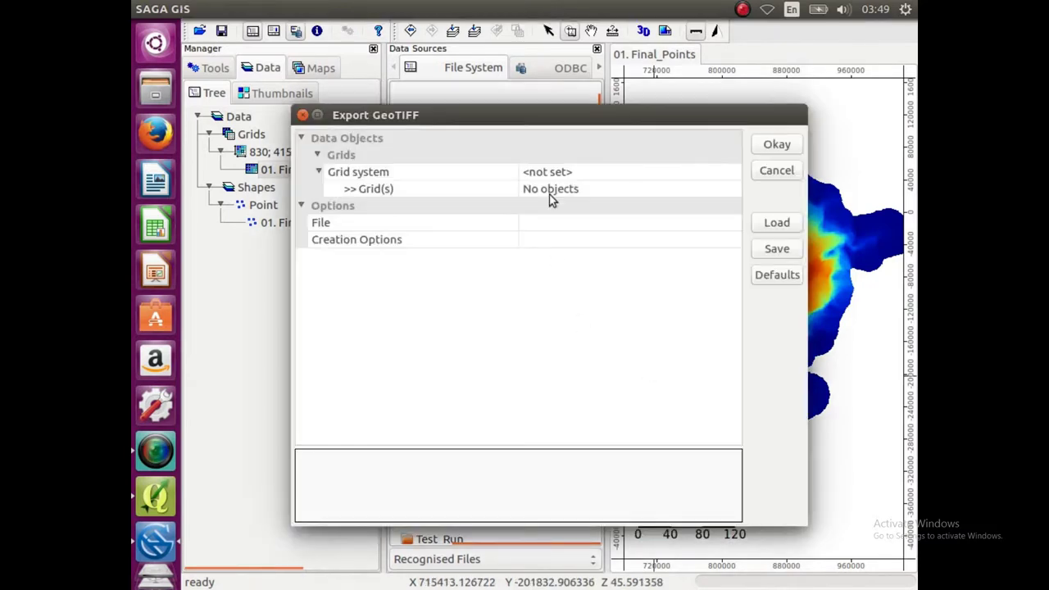
Step: Choose the 830; 415x 443y grid system and select the Final_Points.Depth grid for export
{"action": "left_click", "coordinate": [552, 173]}
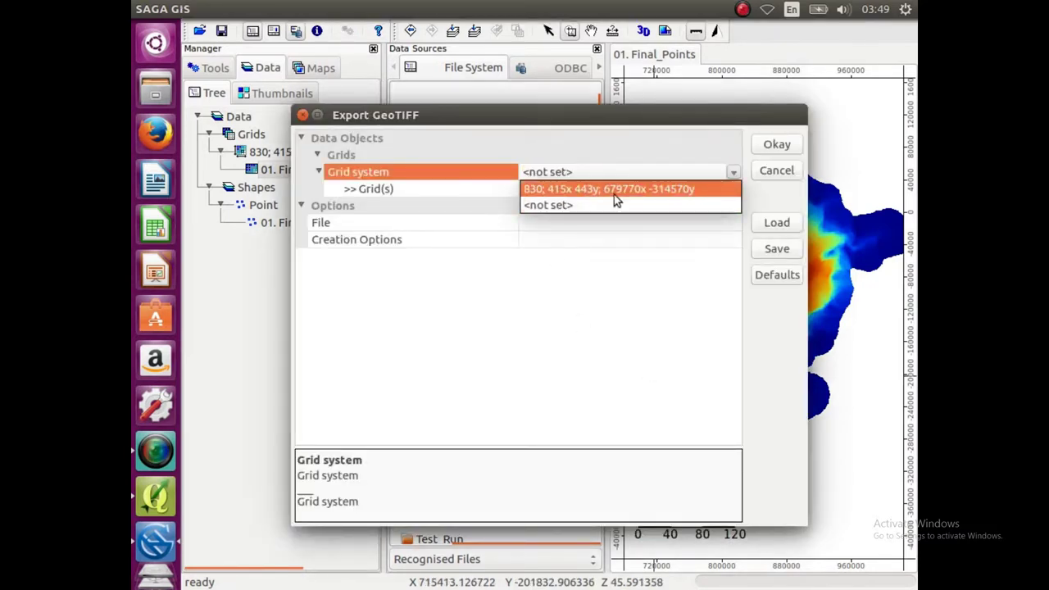
{"action": "left_click", "coordinate": [615, 189]}
{"action": "left_click", "coordinate": [581, 190]}
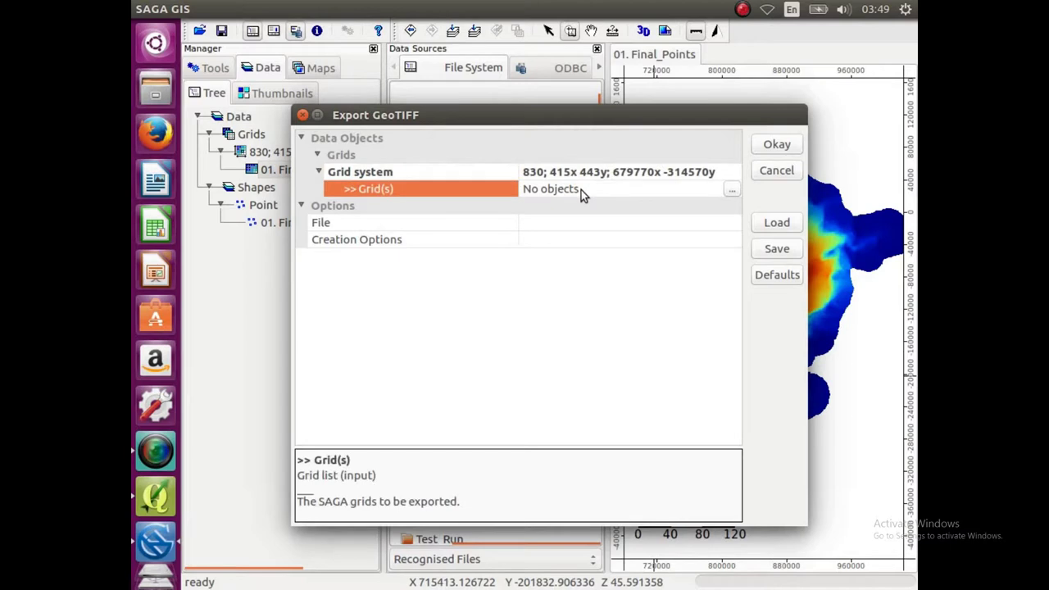
{"action": "left_click", "coordinate": [733, 194]}
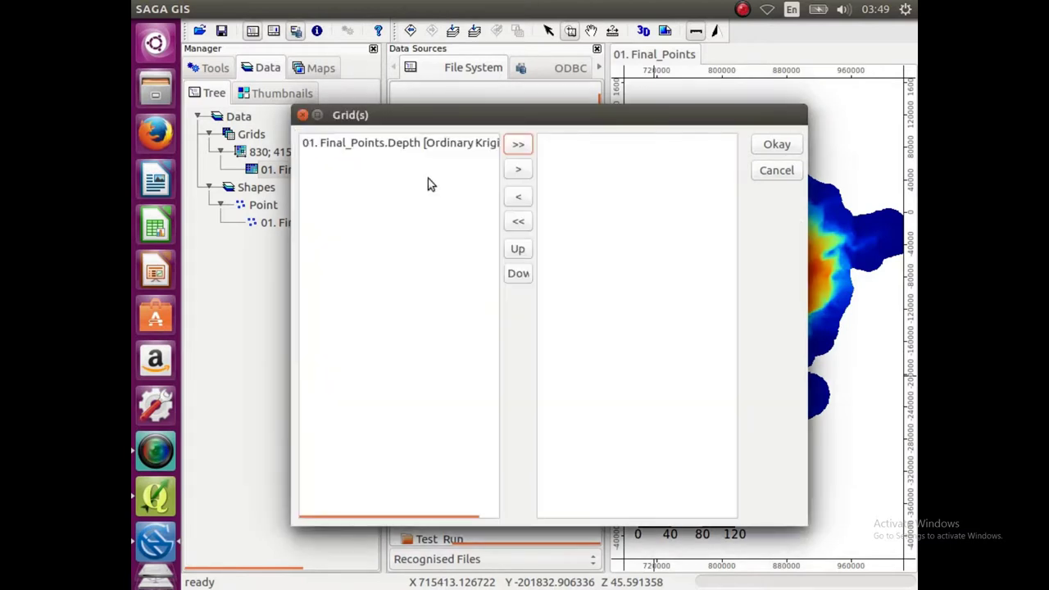
{"action": "left_click", "coordinate": [428, 145]}
{"action": "left_click", "coordinate": [518, 149]}
{"action": "left_click", "coordinate": [789, 148]}
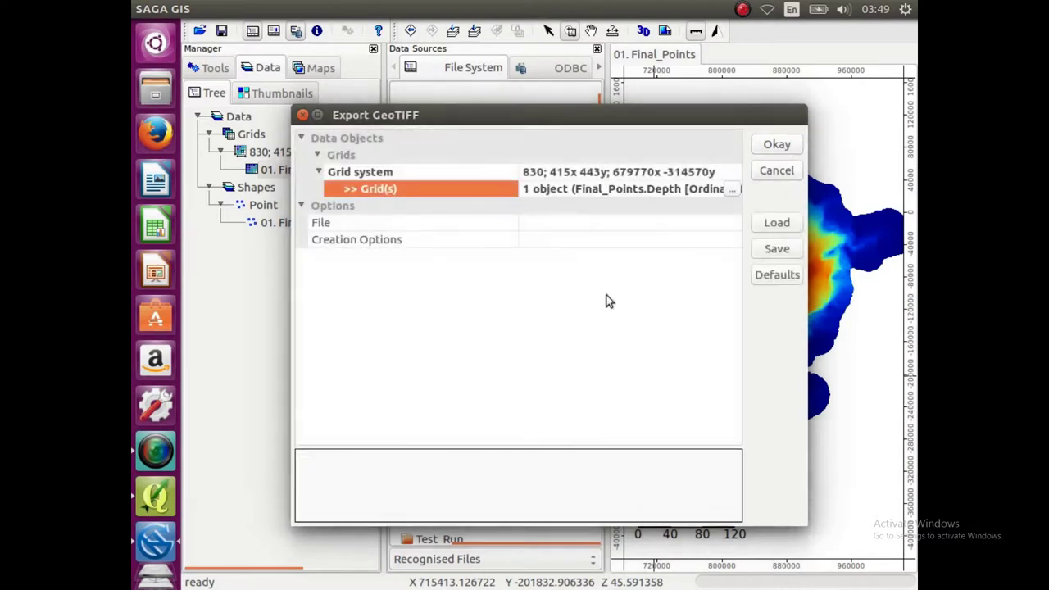
Step: Save the output as 'bathy' in Test_Run/Bathymetry Video and run the export
{"action": "left_click", "coordinate": [699, 222]}
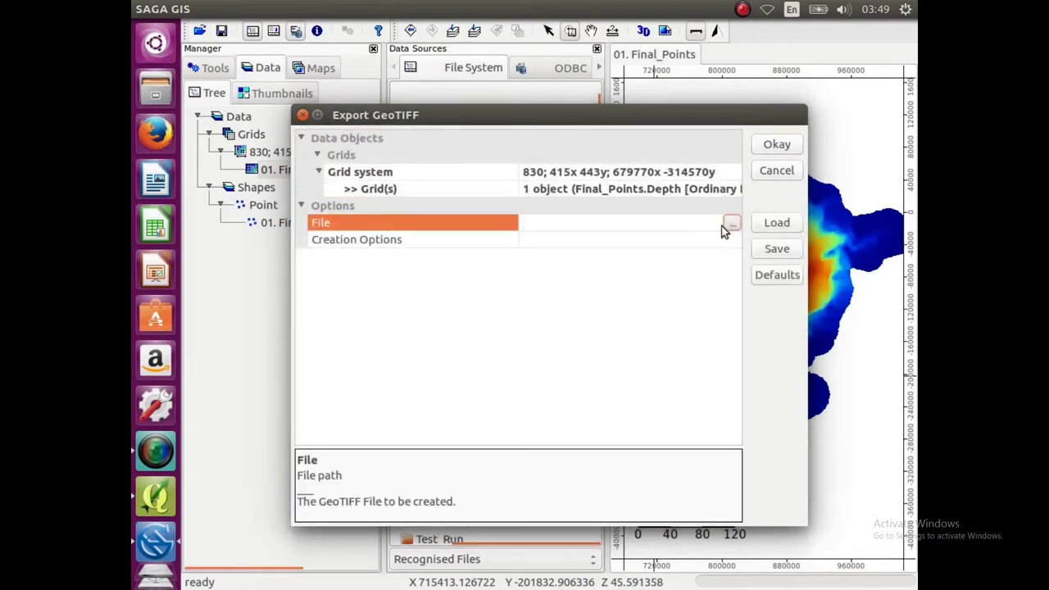
{"action": "left_click", "coordinate": [727, 223]}
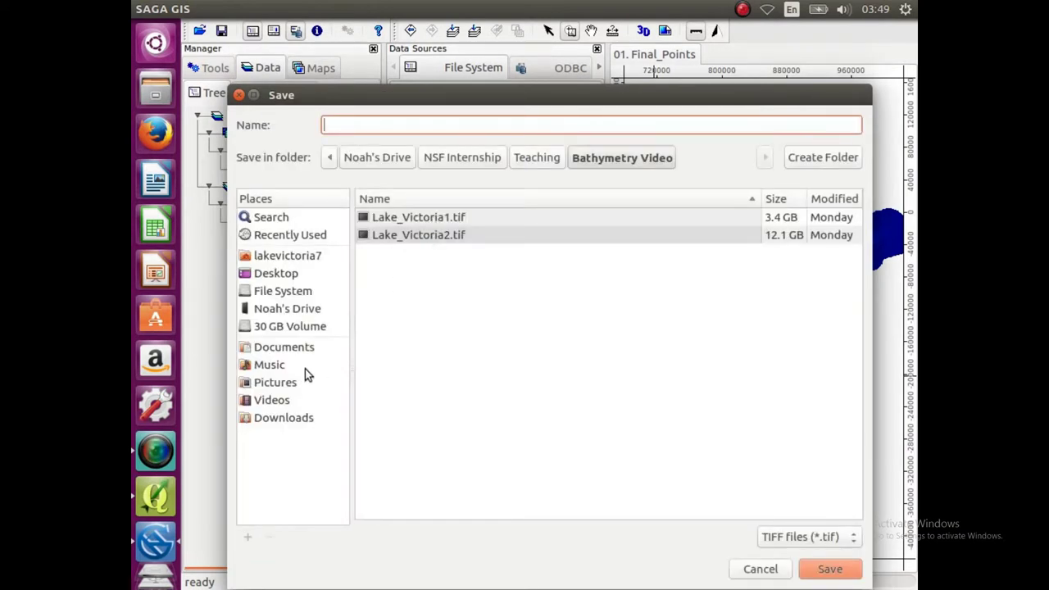
{"action": "left_click", "coordinate": [556, 158]}
{"action": "double_click", "coordinate": [464, 288]}
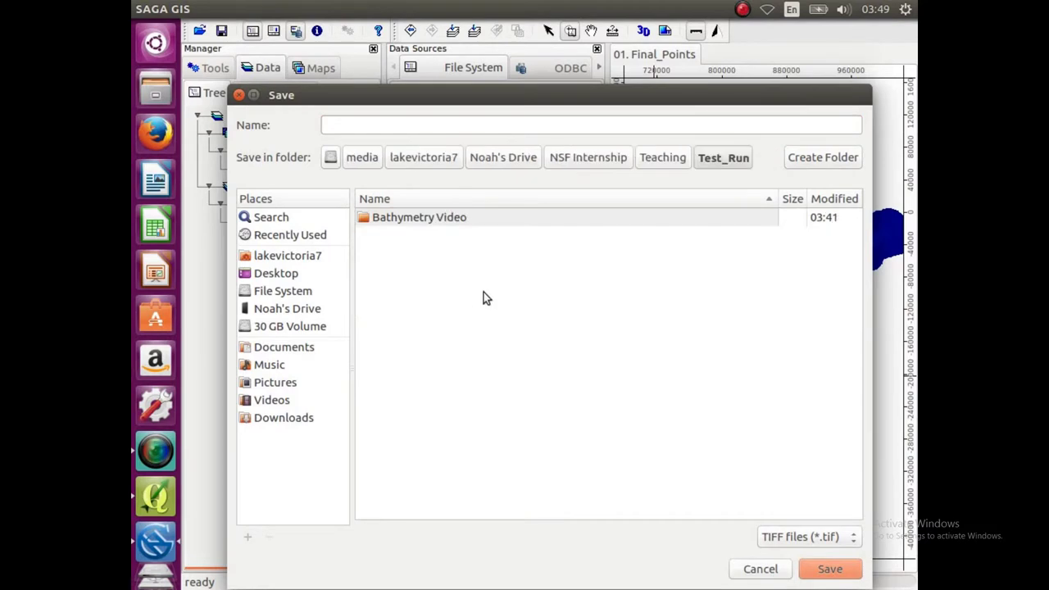
{"action": "double_click", "coordinate": [483, 221]}
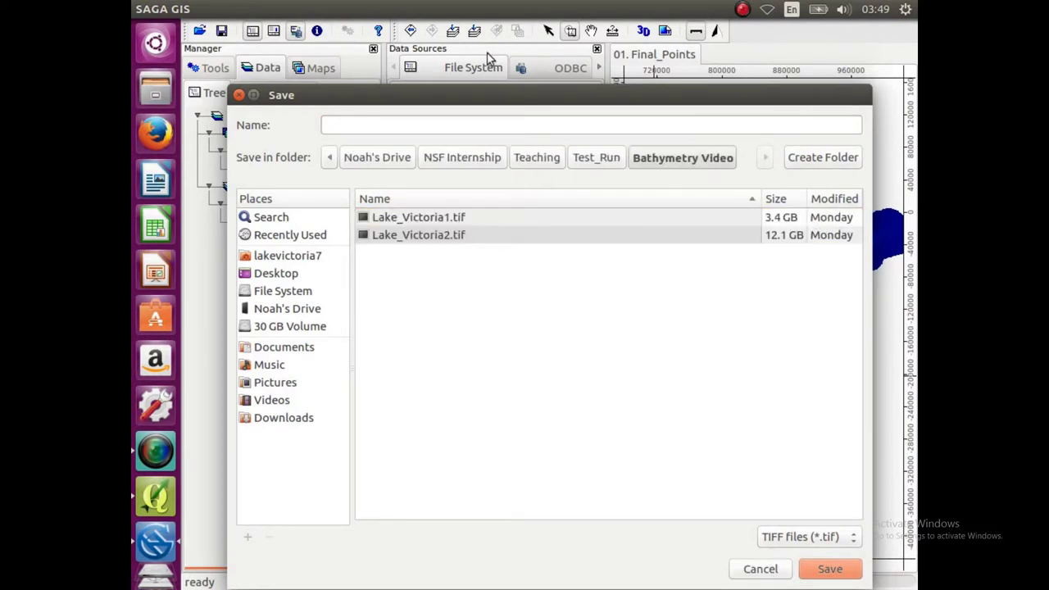
{"action": "left_click", "coordinate": [503, 123]}
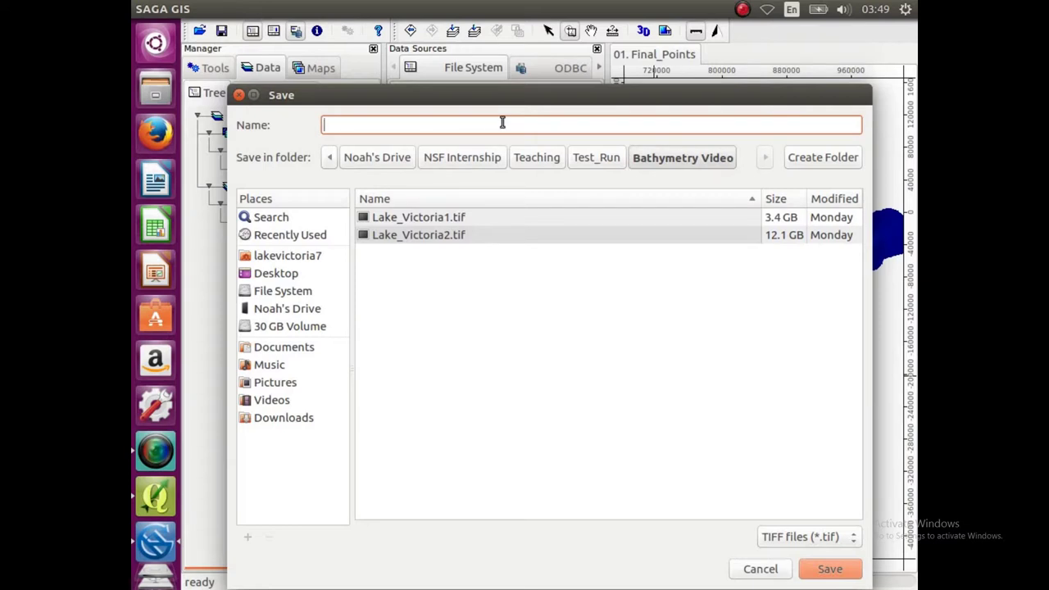
{"action": "type", "text": "bathy"}
{"action": "left_click", "coordinate": [822, 571]}
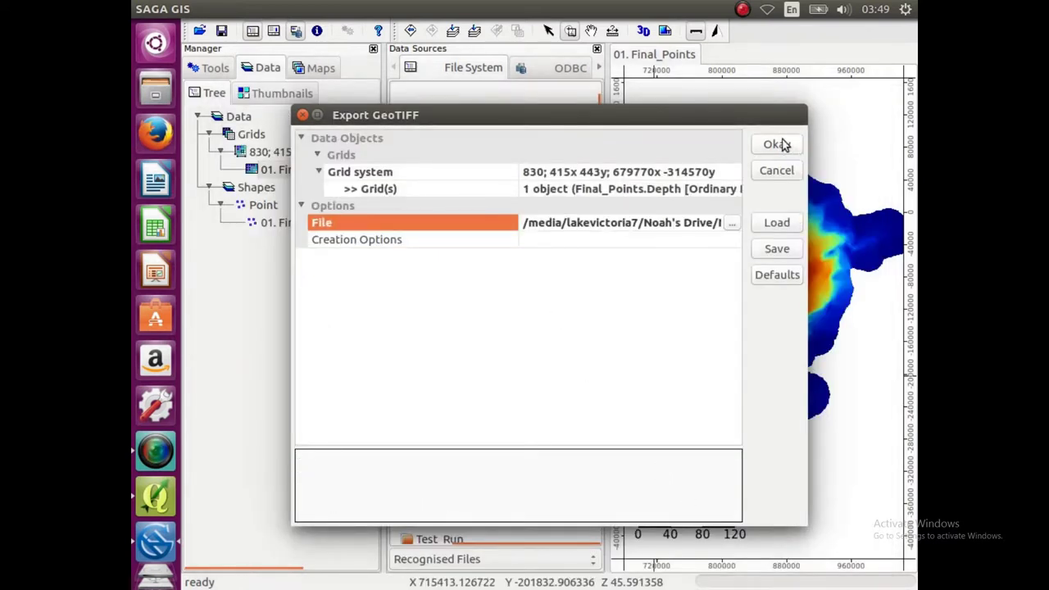
{"action": "left_click", "coordinate": [783, 146]}
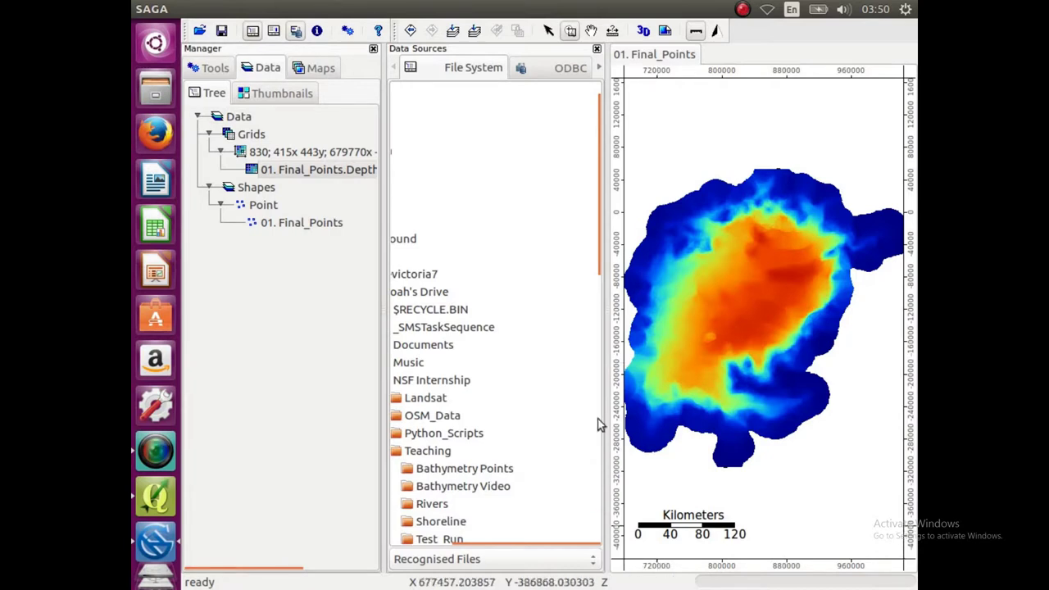
Step: In QGIS, add the bathy raster from Teaching/Test_Run/Bathymetry Video as a new layer
{"action": "mouse_move", "coordinate": [600, 424]}
{"action": "left_click", "coordinate": [166, 496]}
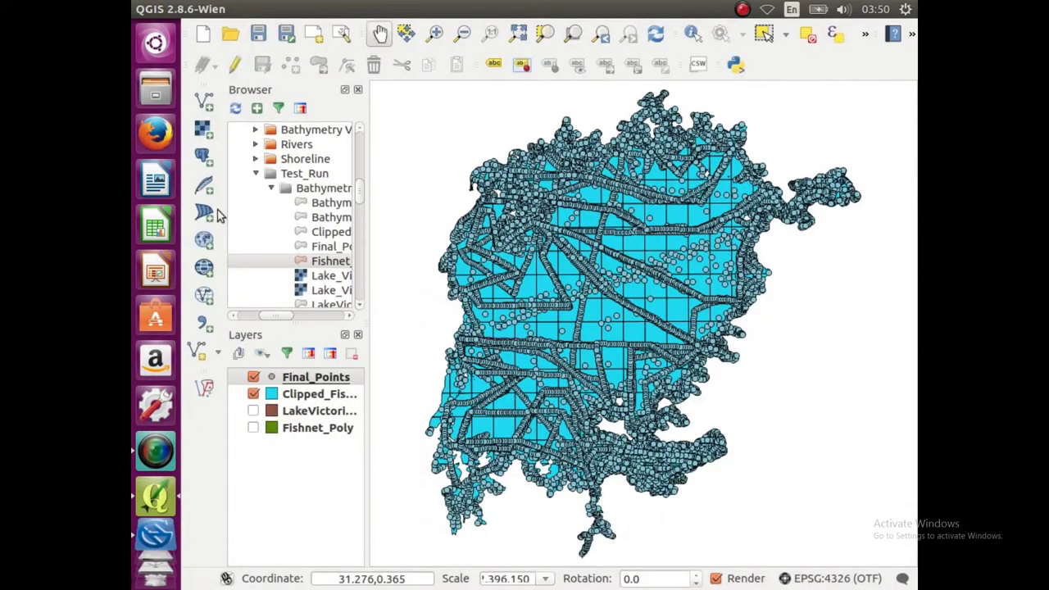
{"action": "left_click", "coordinate": [209, 136]}
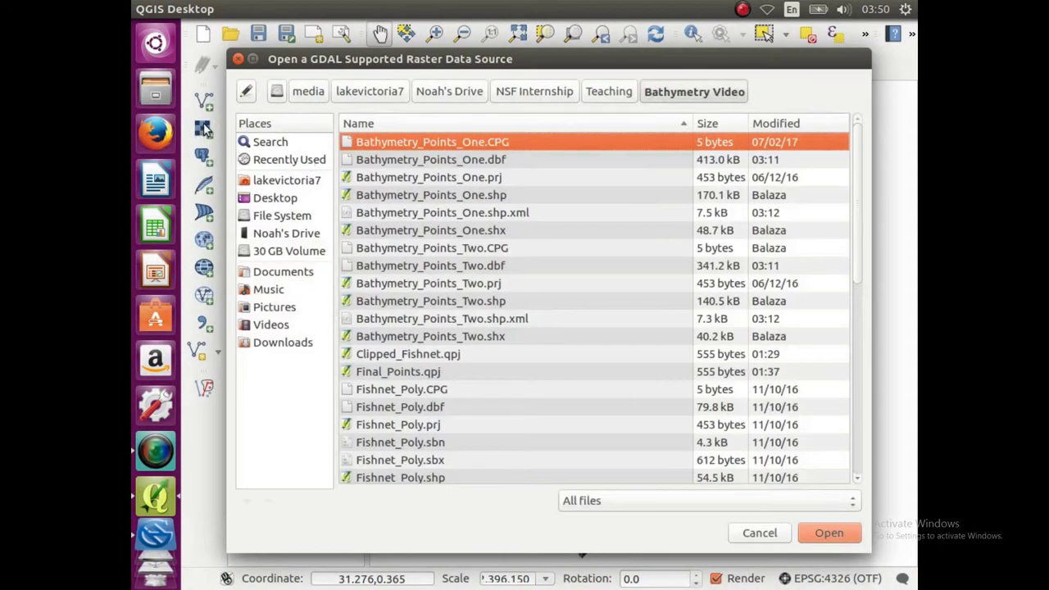
{"action": "scroll", "coordinate": [507, 273], "scroll_direction": "down", "scroll_amount": 8}
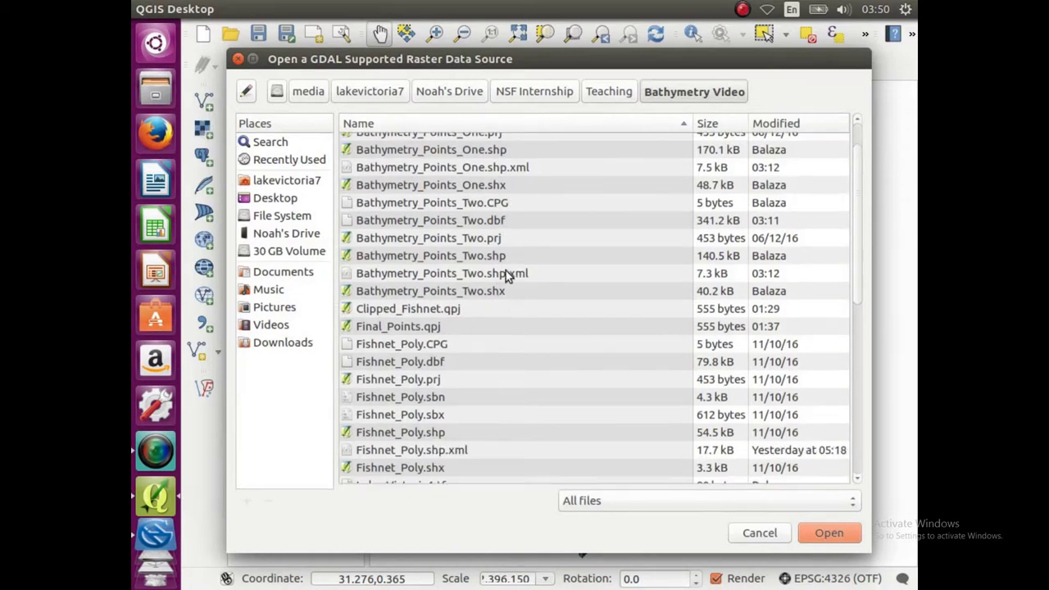
{"action": "scroll", "coordinate": [507, 273], "scroll_direction": "down", "scroll_amount": 1}
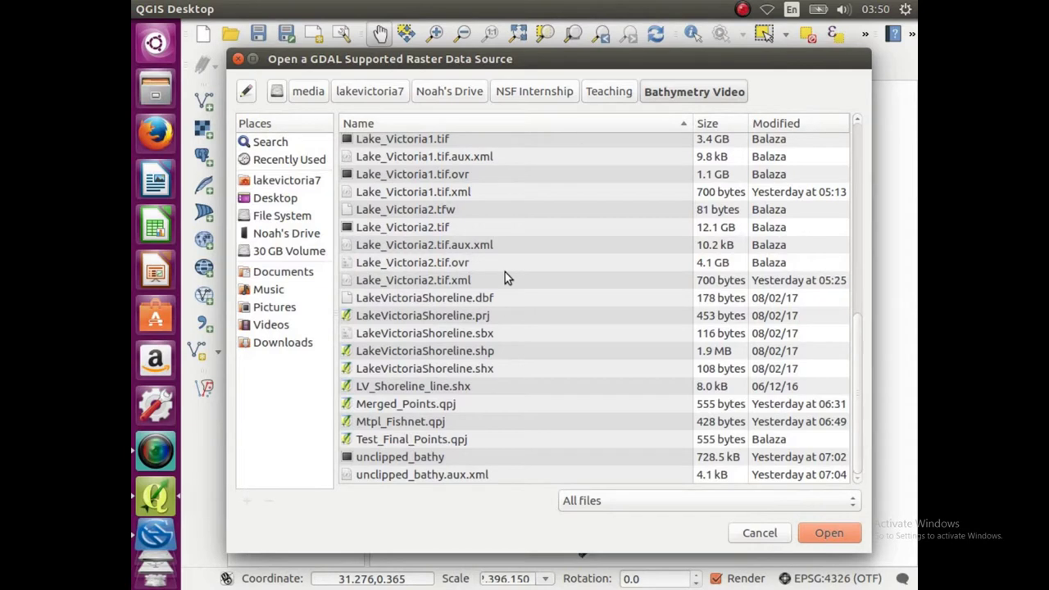
{"action": "scroll", "coordinate": [505, 275], "scroll_direction": "up", "scroll_amount": 10}
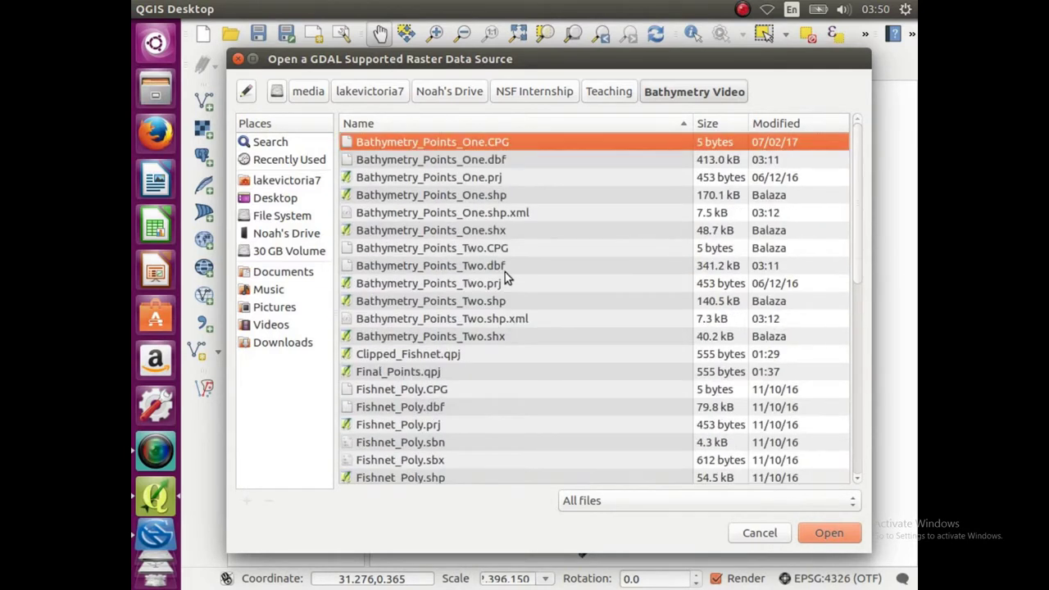
{"action": "left_click", "coordinate": [609, 92]}
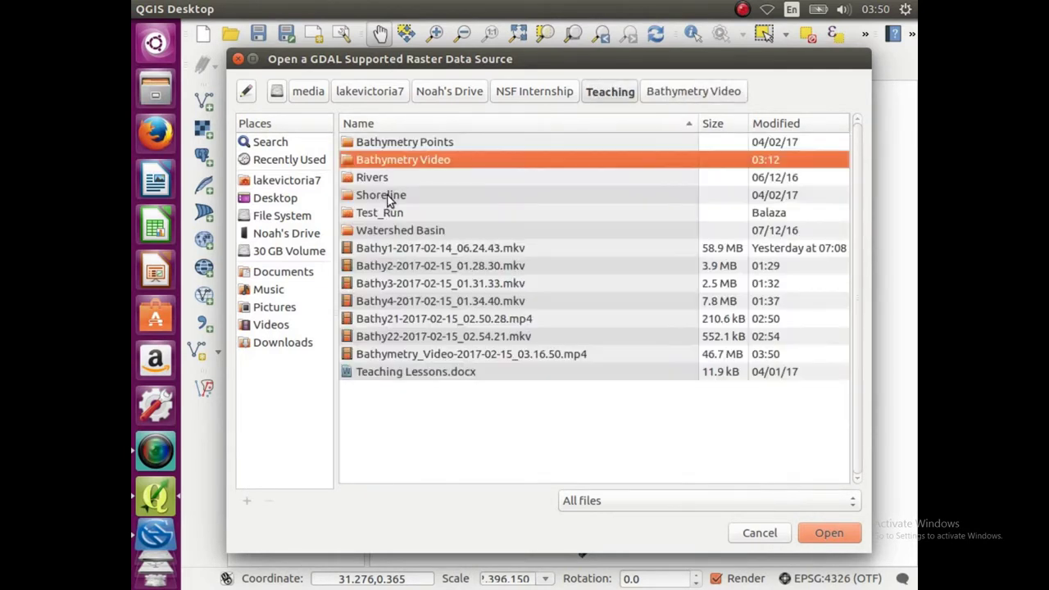
{"action": "double_click", "coordinate": [401, 215]}
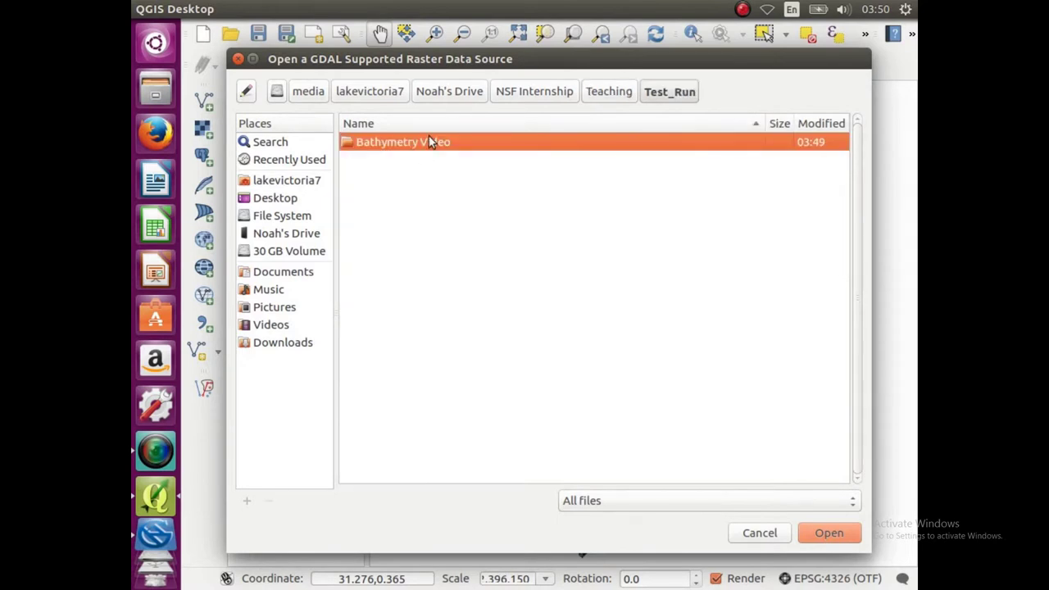
{"action": "double_click", "coordinate": [429, 141]}
{"action": "left_click", "coordinate": [406, 161]}
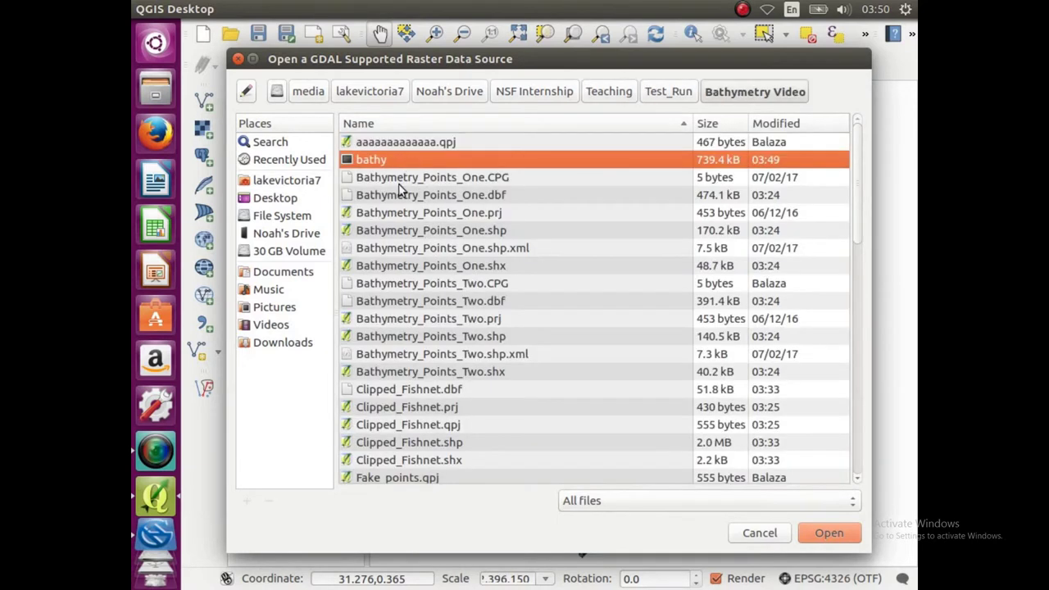
{"action": "left_click", "coordinate": [823, 533]}
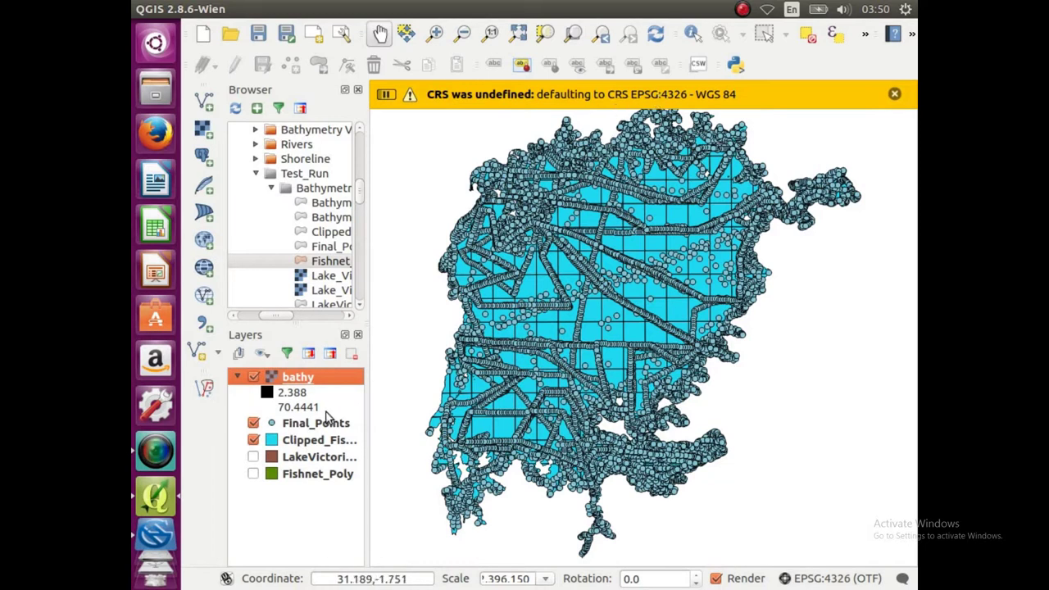
Step: Set the bathy layer's CRS to EPSG:102024 Africa_Lambert_Conformal_Conic in its Layer Properties
{"action": "right_click", "coordinate": [312, 377]}
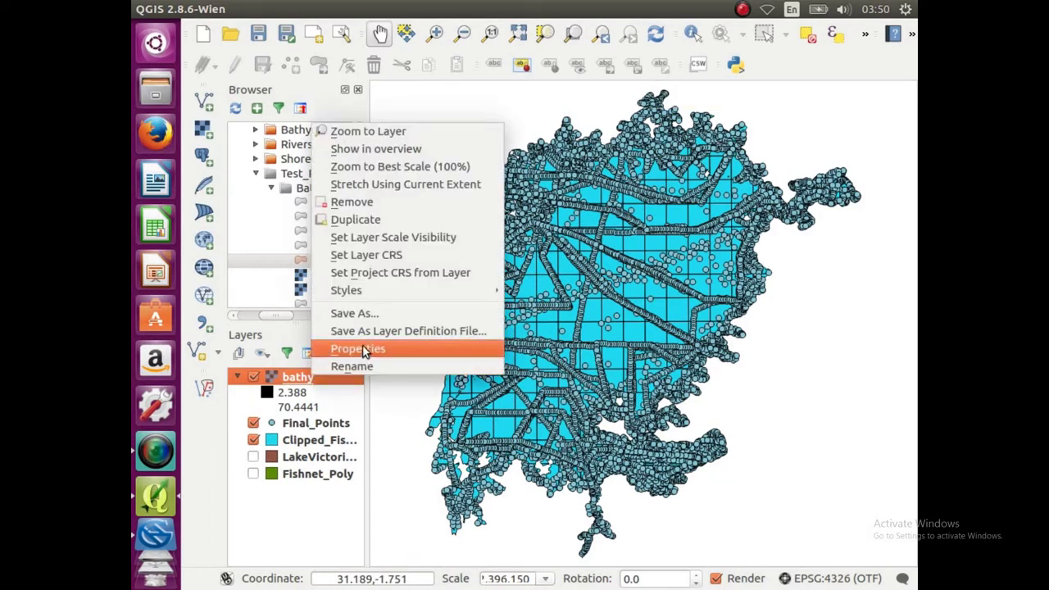
{"action": "left_click", "coordinate": [355, 348]}
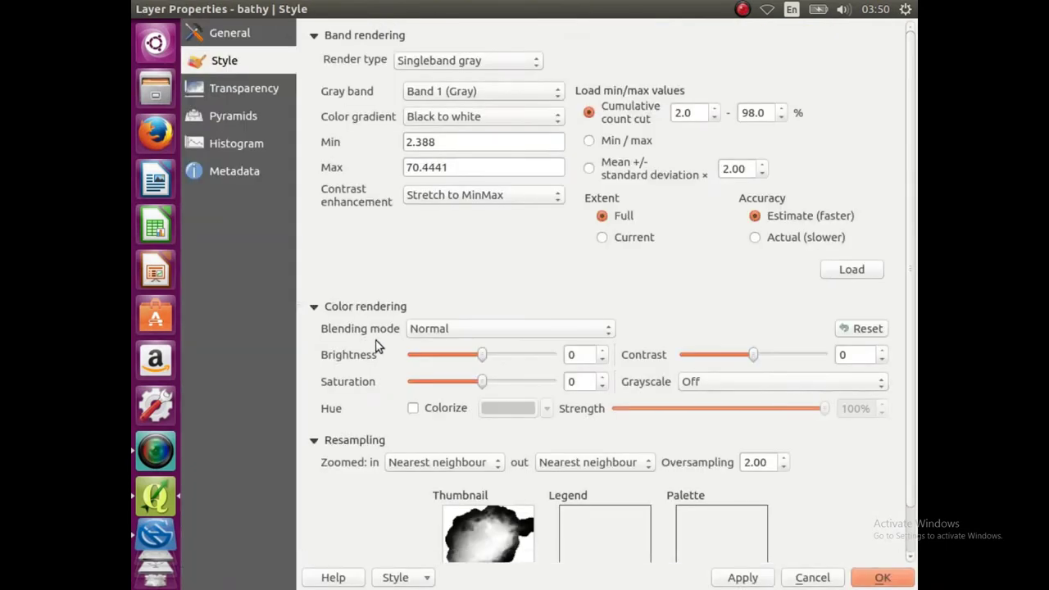
{"action": "left_click", "coordinate": [233, 37]}
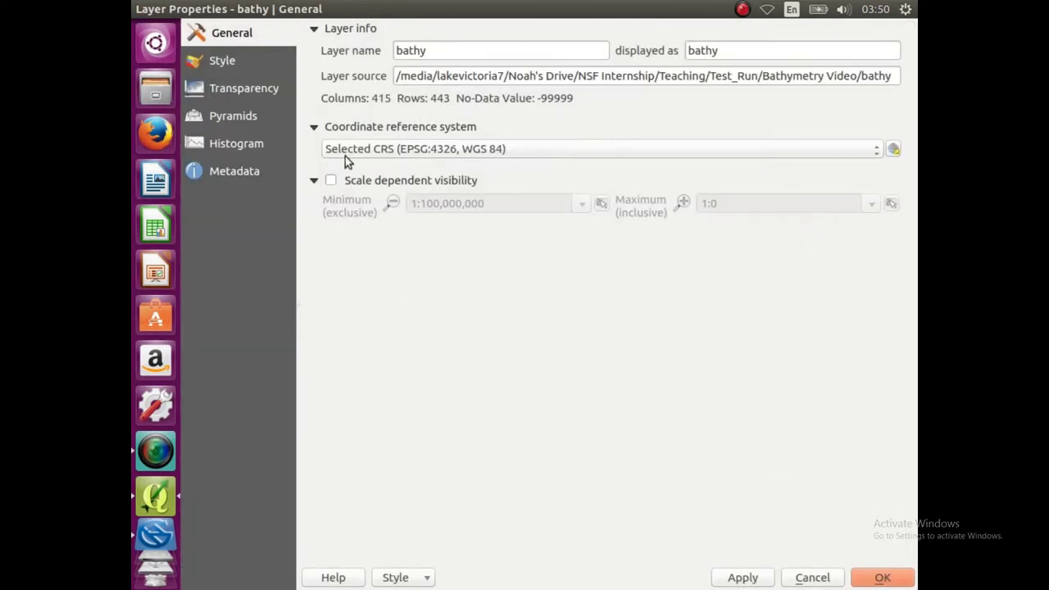
{"action": "left_click", "coordinate": [406, 149]}
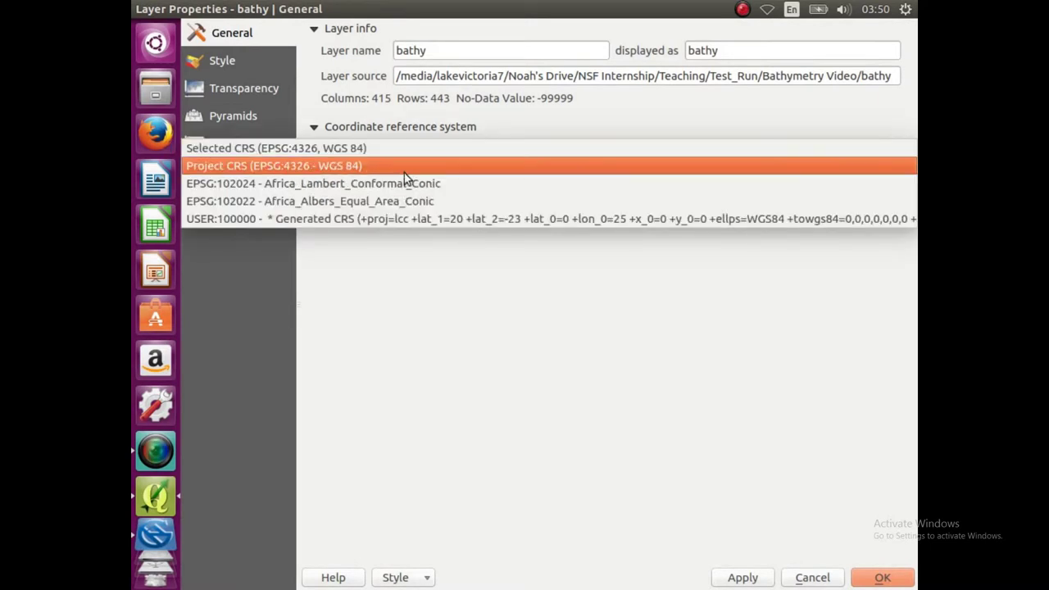
{"action": "left_click", "coordinate": [403, 183]}
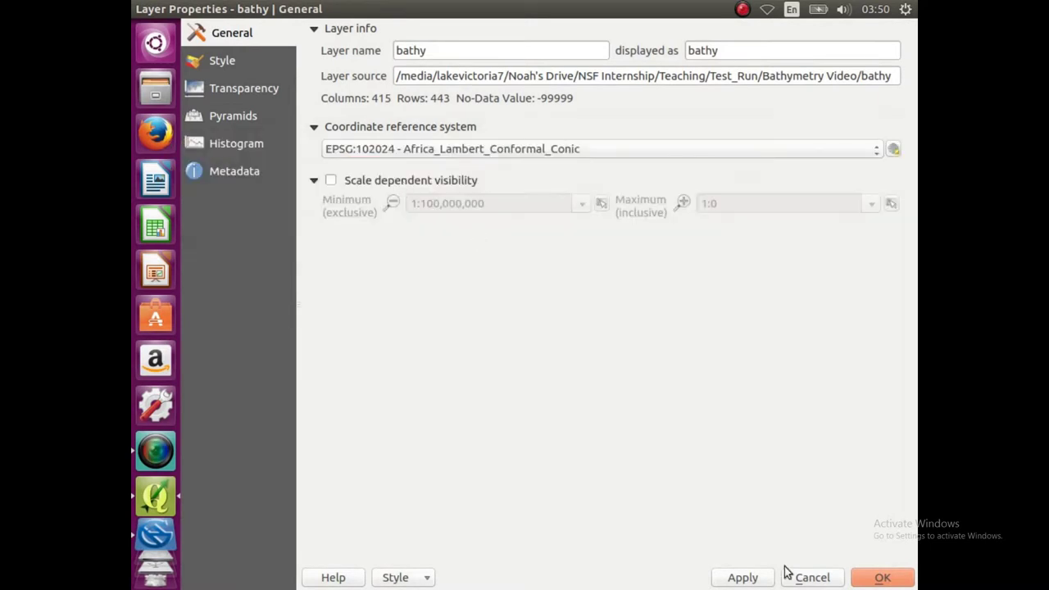
{"action": "left_click", "coordinate": [732, 578]}
{"action": "left_click", "coordinate": [904, 581]}
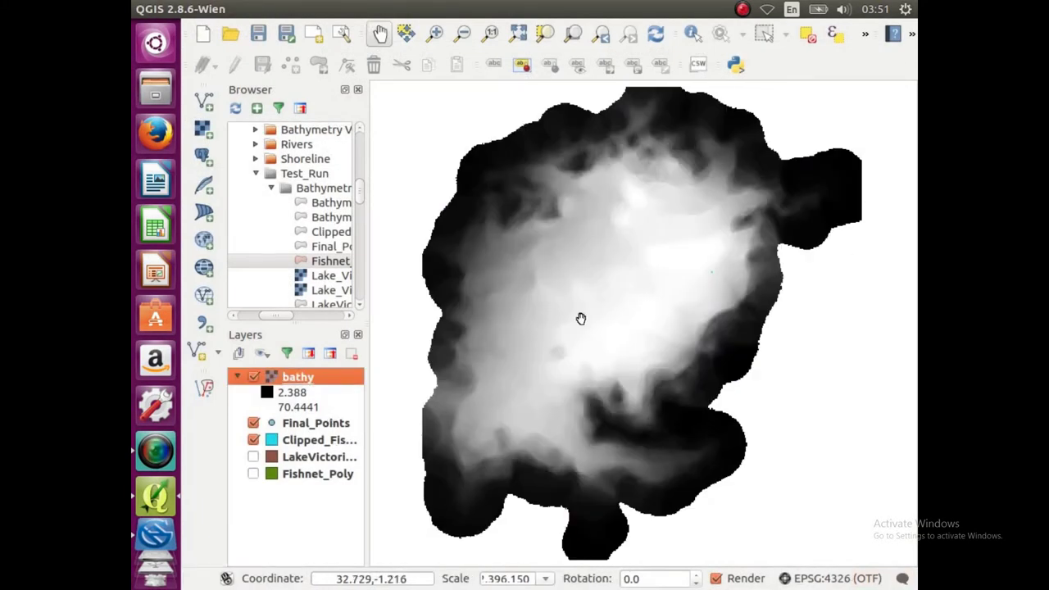
Step: Start saving the bathy raster as a new file, keeping its layer CRS EPSG:102024
{"action": "right_click", "coordinate": [305, 383]}
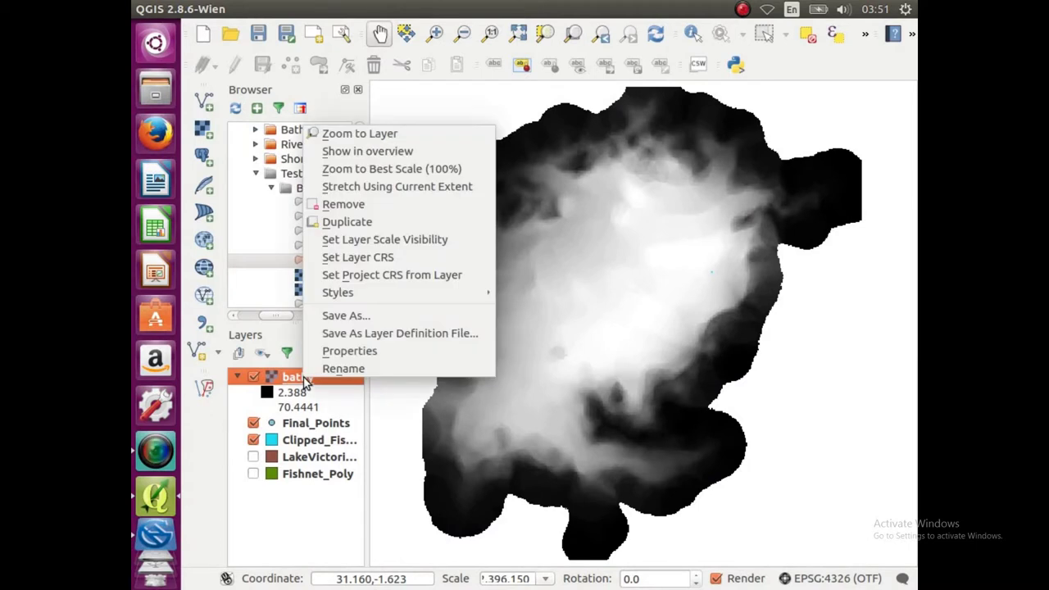
{"action": "left_click", "coordinate": [370, 317]}
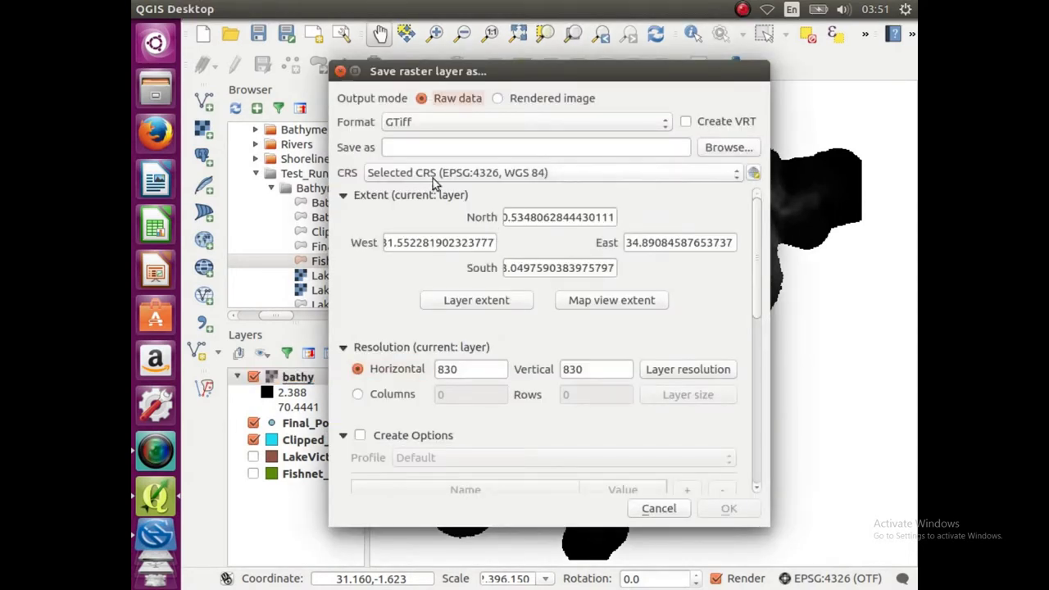
{"action": "left_click", "coordinate": [434, 176]}
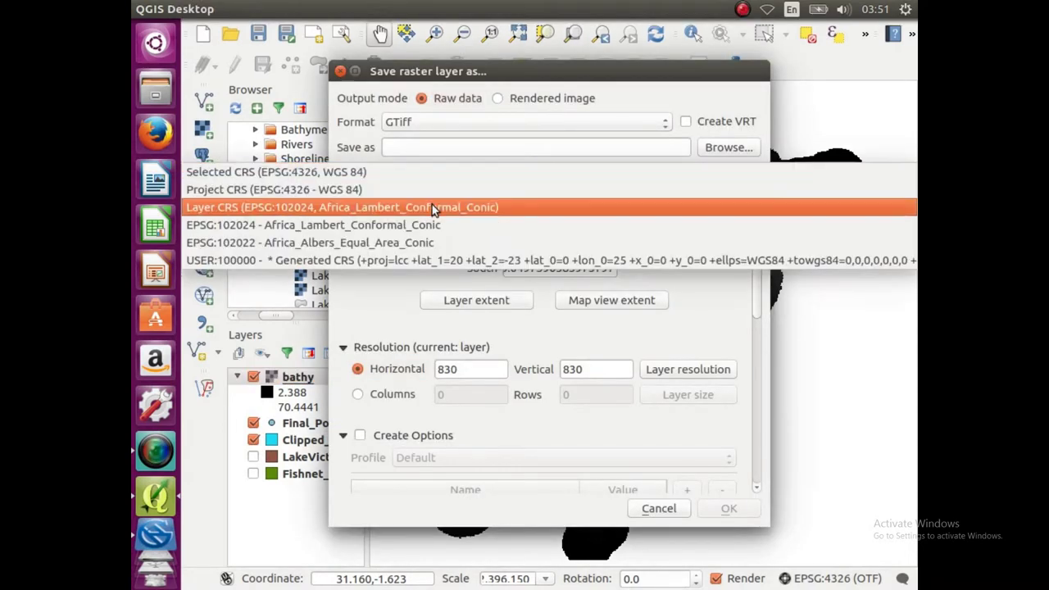
{"action": "left_click", "coordinate": [437, 215]}
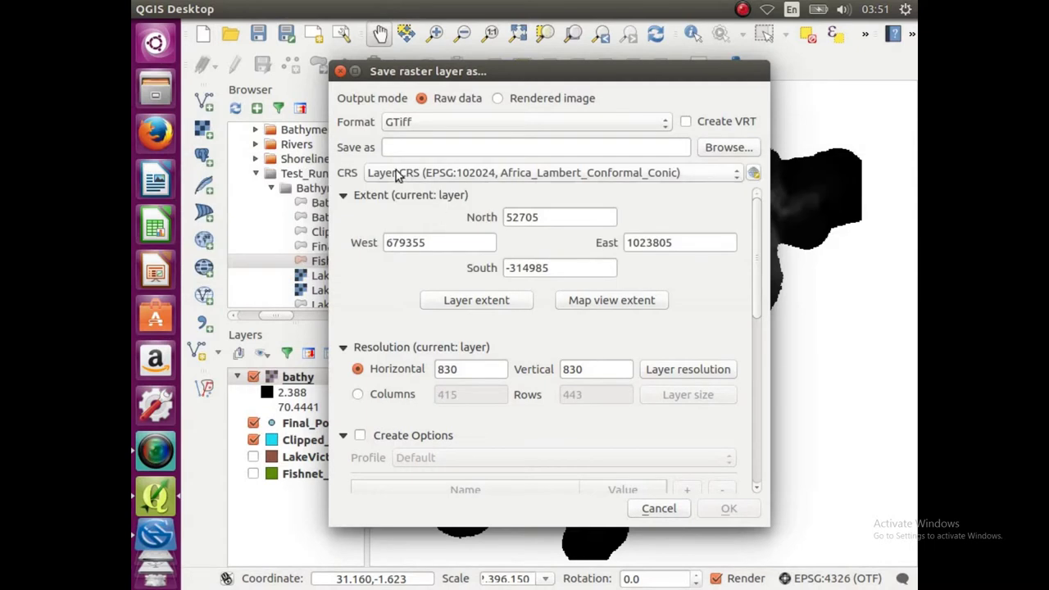
Step: Write it as Projected_Bathy.tif in the Test_Run/Bathymetry Video folder
{"action": "left_click", "coordinate": [709, 151]}
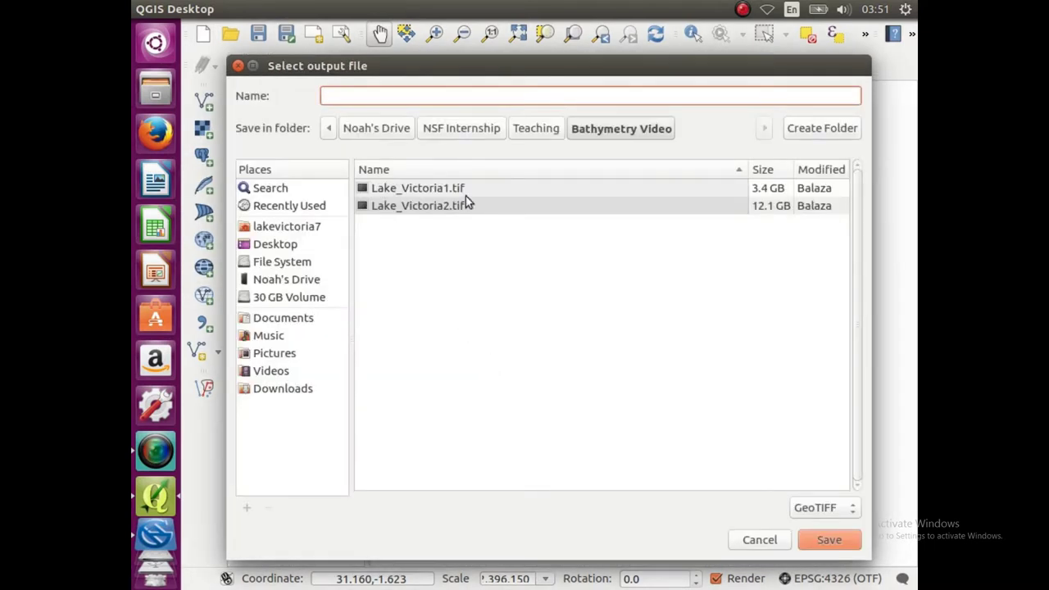
{"action": "left_click", "coordinate": [535, 129]}
{"action": "double_click", "coordinate": [431, 254]}
{"action": "left_click", "coordinate": [449, 189]}
{"action": "double_click", "coordinate": [448, 189]}
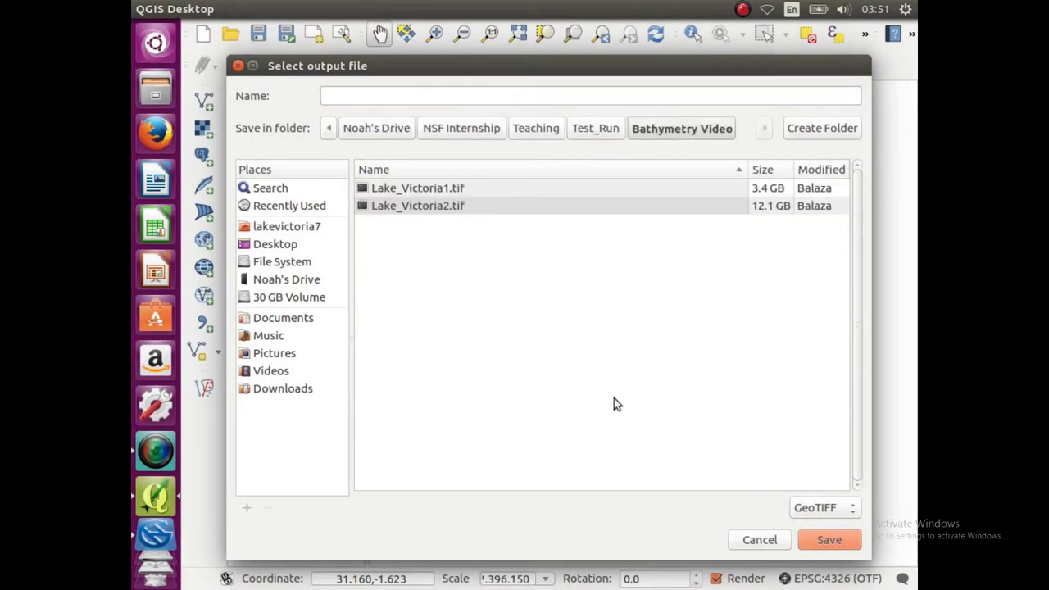
{"action": "left_click", "coordinate": [404, 96]}
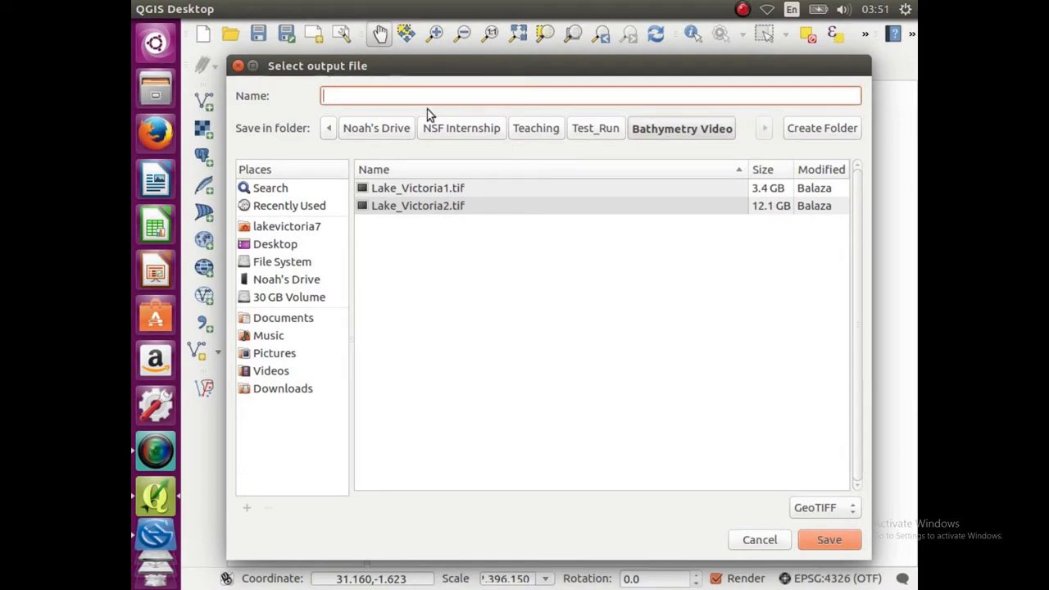
{"action": "type", "text": "Projected_Bathy"}
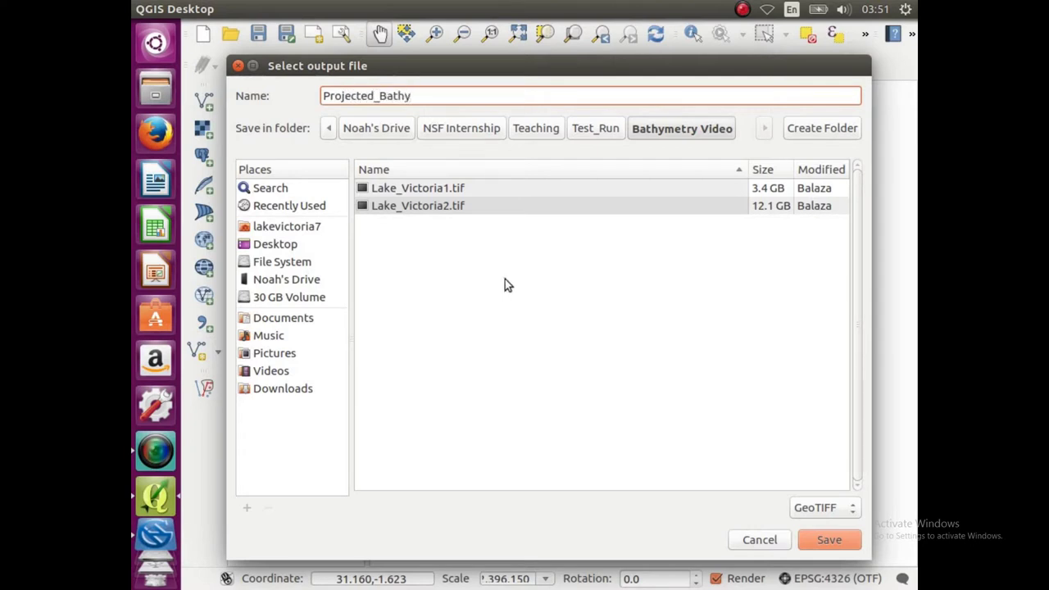
{"action": "left_click", "coordinate": [817, 529]}
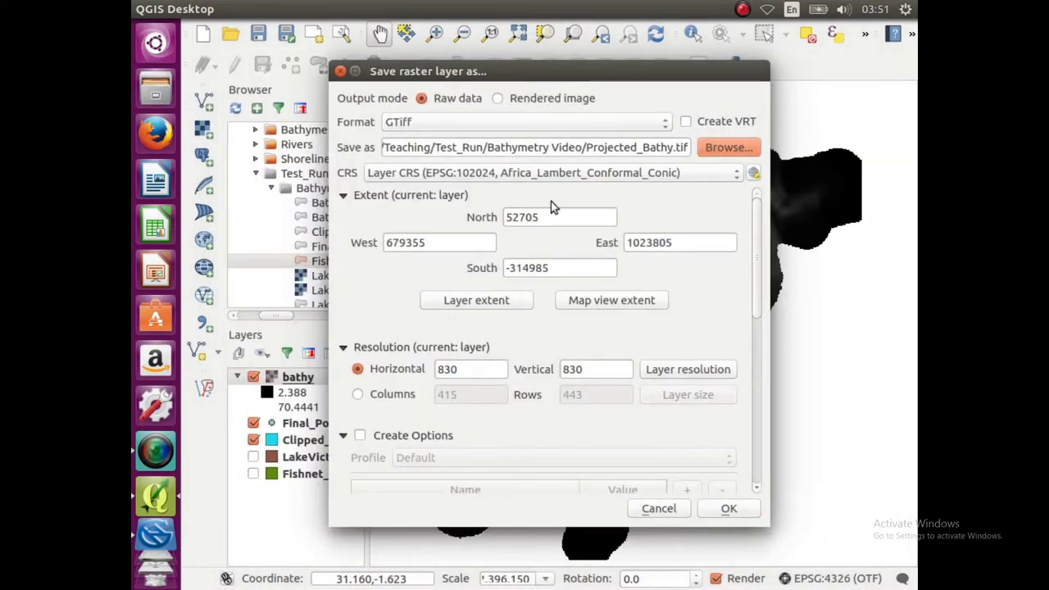
{"action": "left_click_drag", "start_coordinate": [754, 237], "coordinate": [748, 197]}
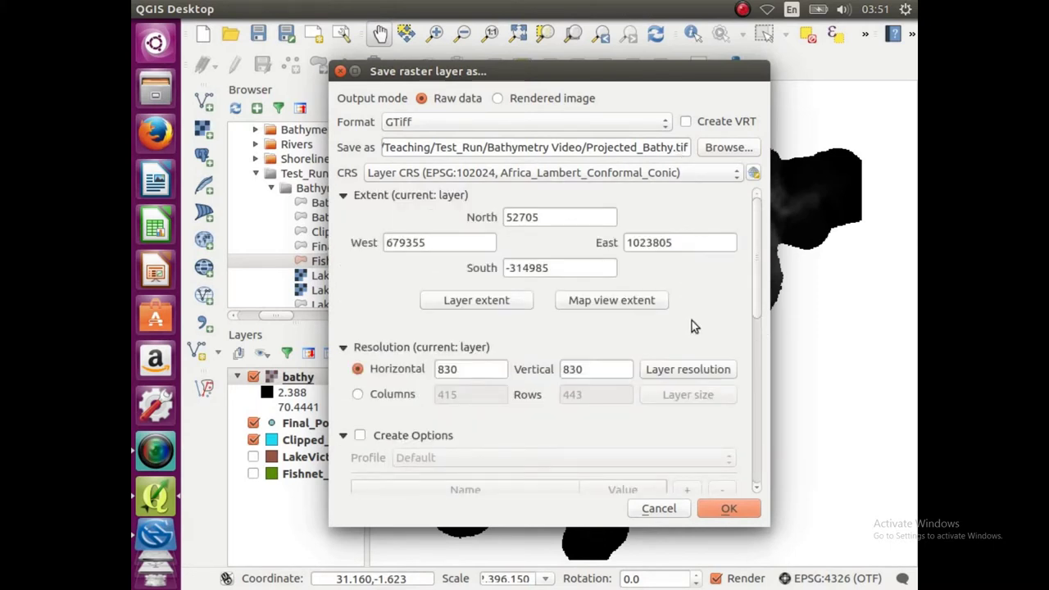
{"action": "left_click", "coordinate": [728, 508]}
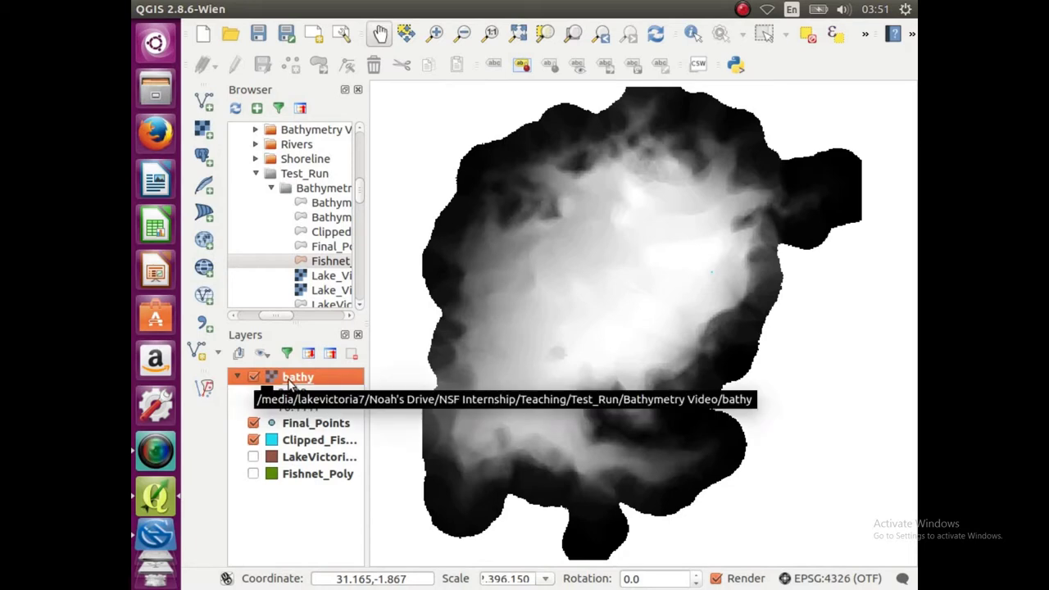
Step: Remove the bathy layer and load Projected_Bathy.tif as a raster layer
{"action": "right_click", "coordinate": [288, 378]}
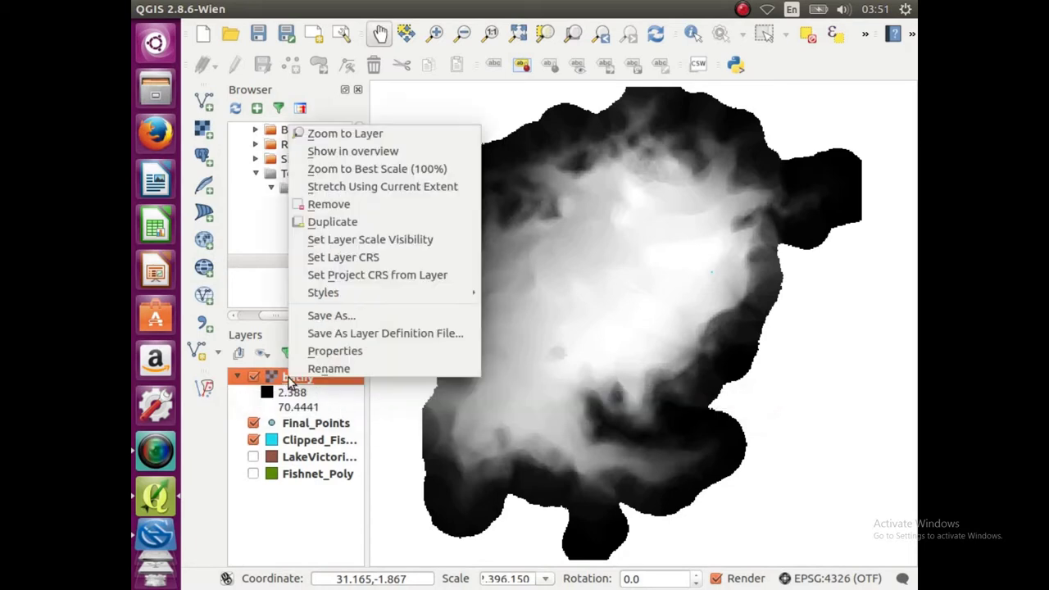
{"action": "left_click", "coordinate": [340, 207]}
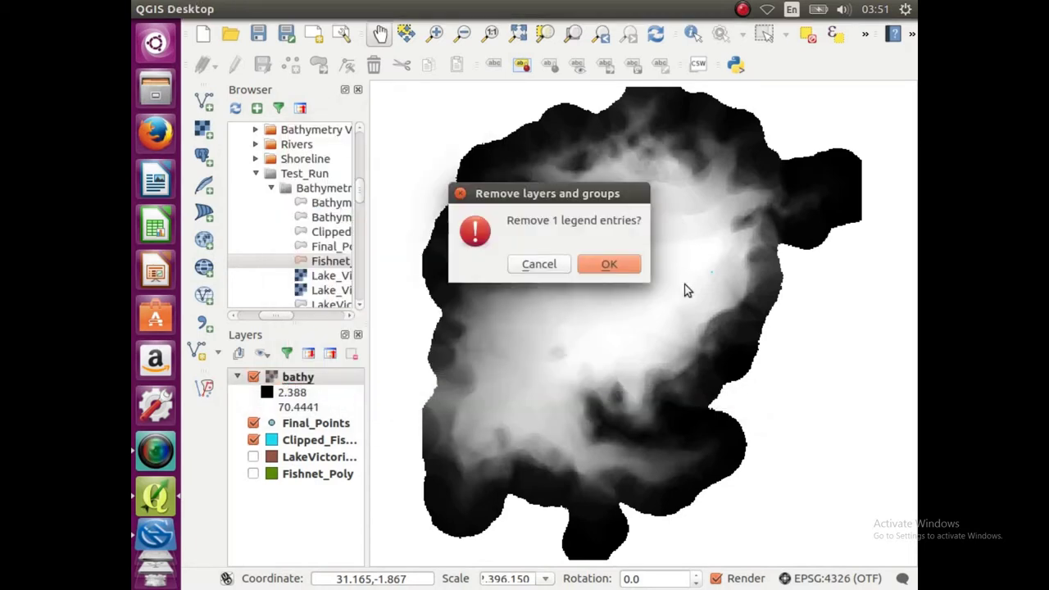
{"action": "left_click", "coordinate": [629, 267]}
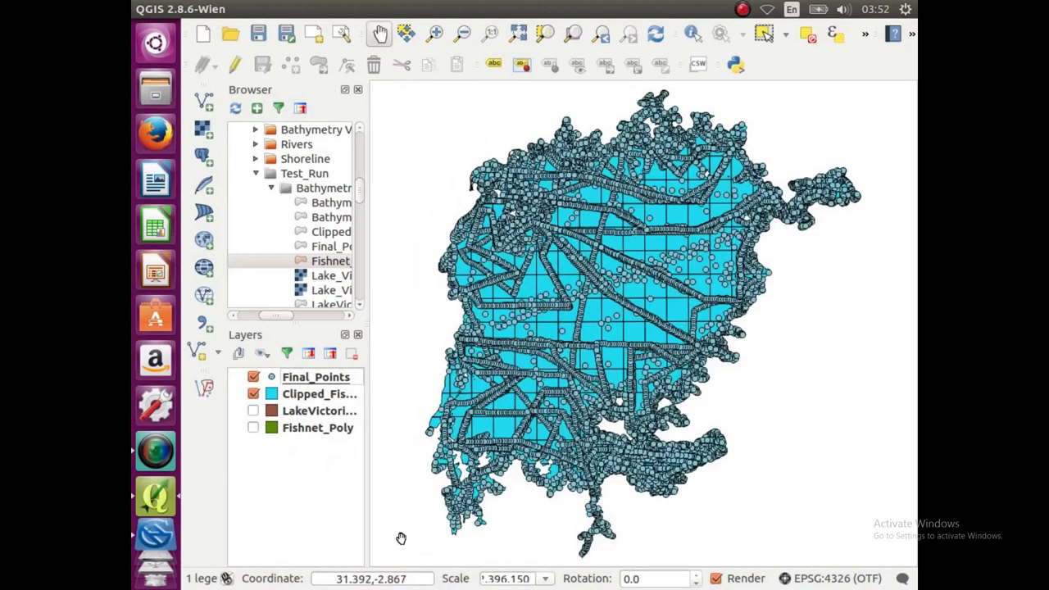
{"action": "left_click", "coordinate": [208, 139]}
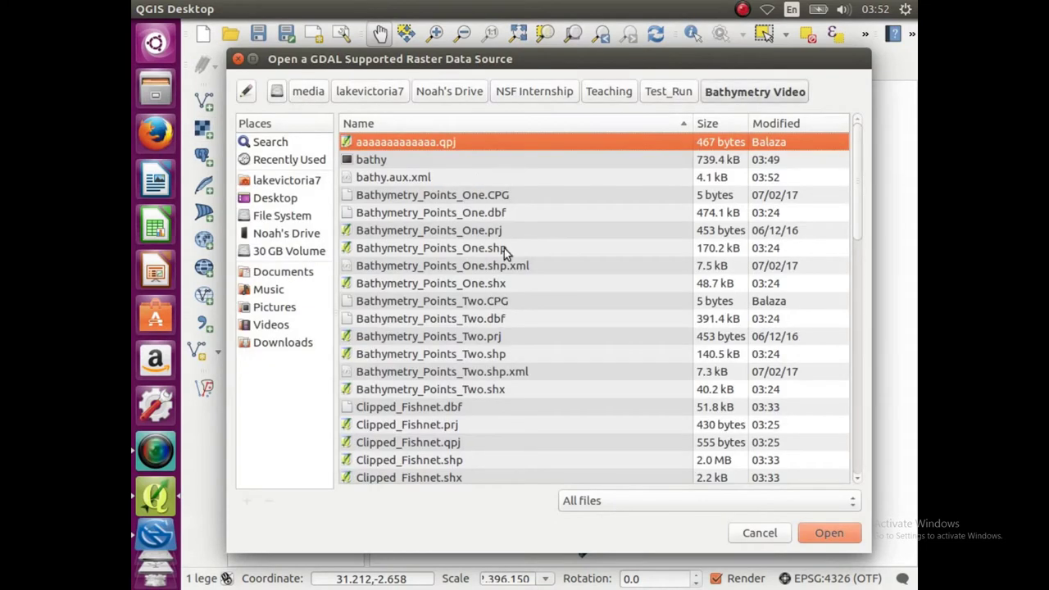
{"action": "scroll", "coordinate": [481, 256], "scroll_direction": "down", "scroll_amount": 10}
{"action": "scroll", "coordinate": [481, 280], "scroll_direction": "down", "scroll_amount": 5}
{"action": "left_click", "coordinate": [460, 462]}
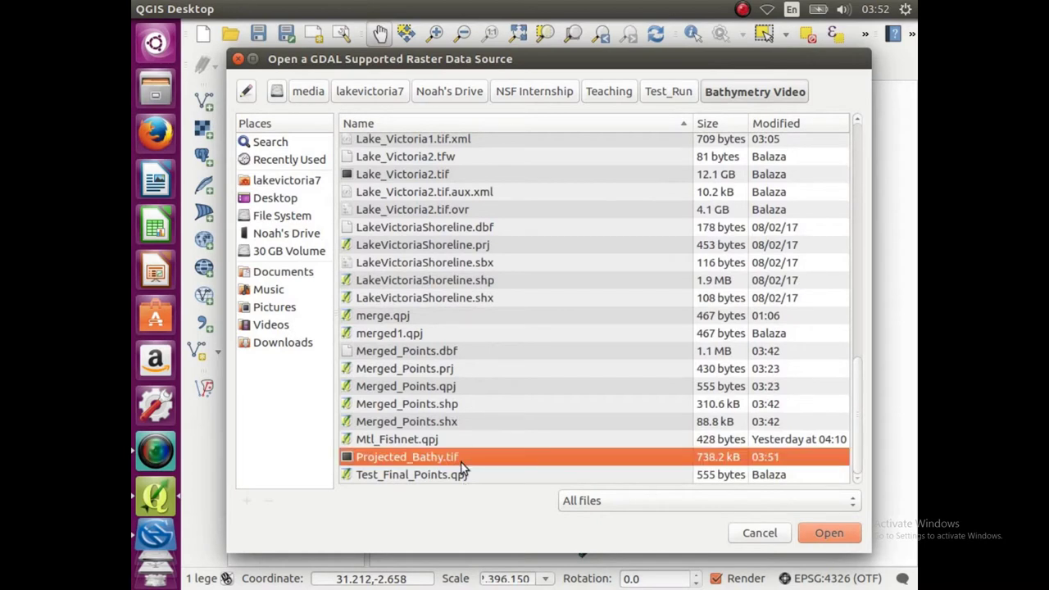
{"action": "left_click", "coordinate": [825, 533]}
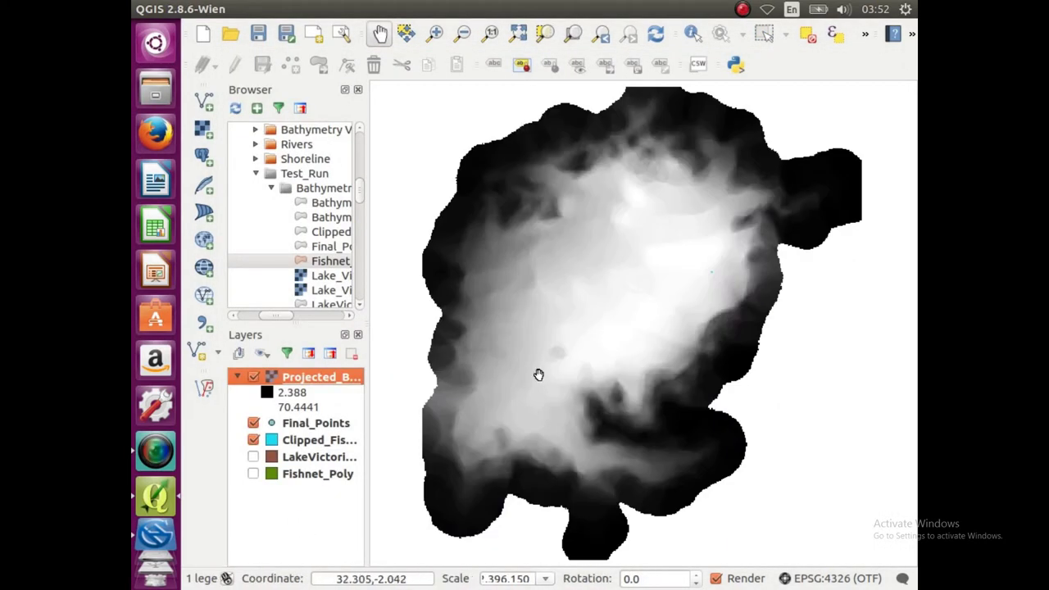
Step: Hide Final_Points and Clipped_Fishnet, and show LakeVictoriaShoreline above the raster
{"action": "left_click", "coordinate": [254, 423]}
{"action": "left_click", "coordinate": [254, 440]}
{"action": "left_click", "coordinate": [253, 457]}
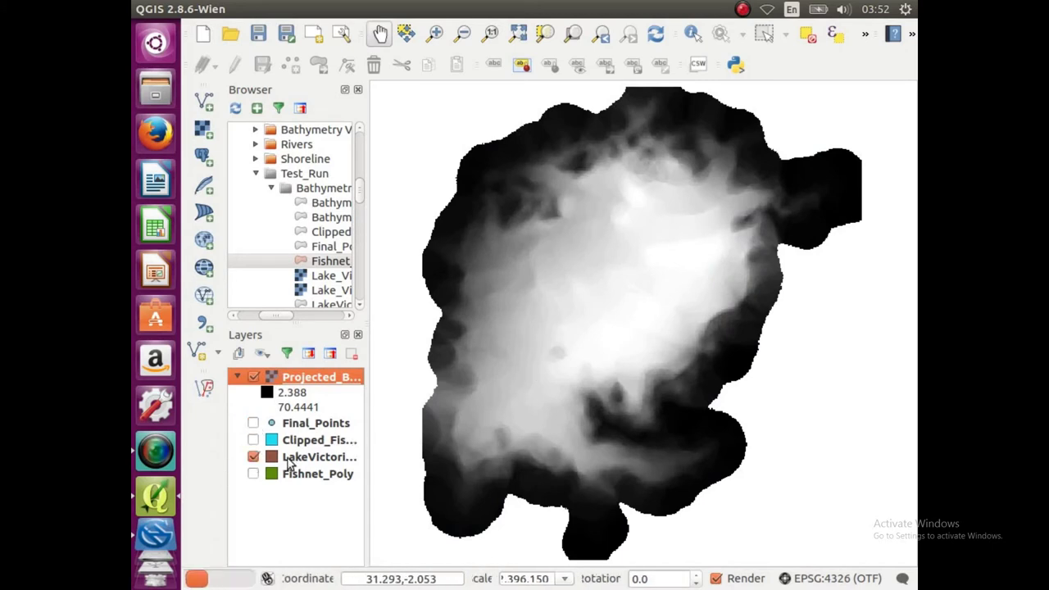
{"action": "left_click_drag", "start_coordinate": [262, 457], "coordinate": [291, 375]}
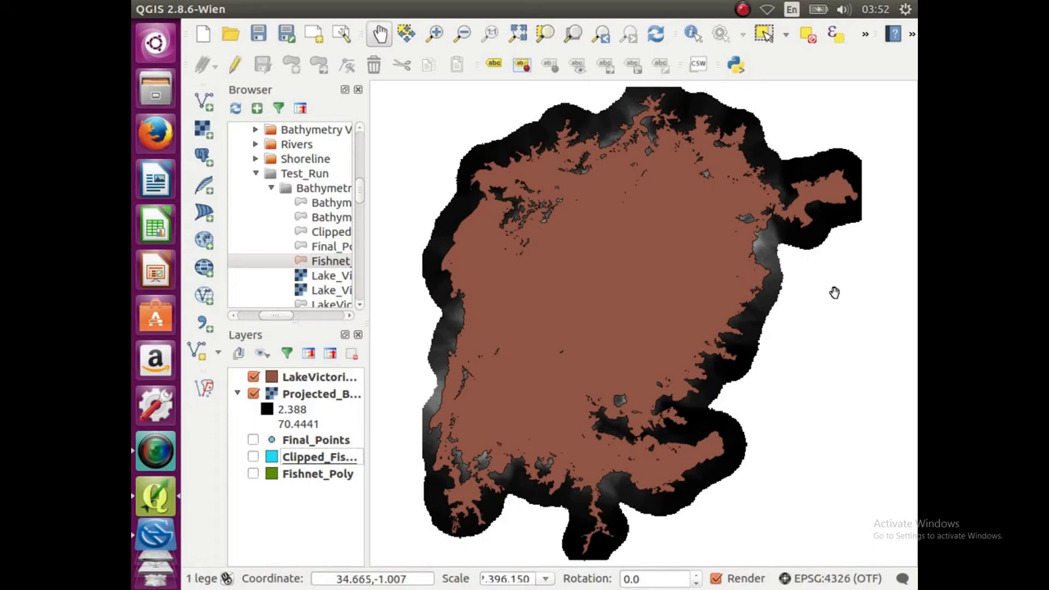
Step: In the raster Clipper tool, set the output file to Final_Bathymetry.tif
{"action": "mouse_move", "coordinate": [417, 16]}
{"action": "left_click", "coordinate": [497, 9]}
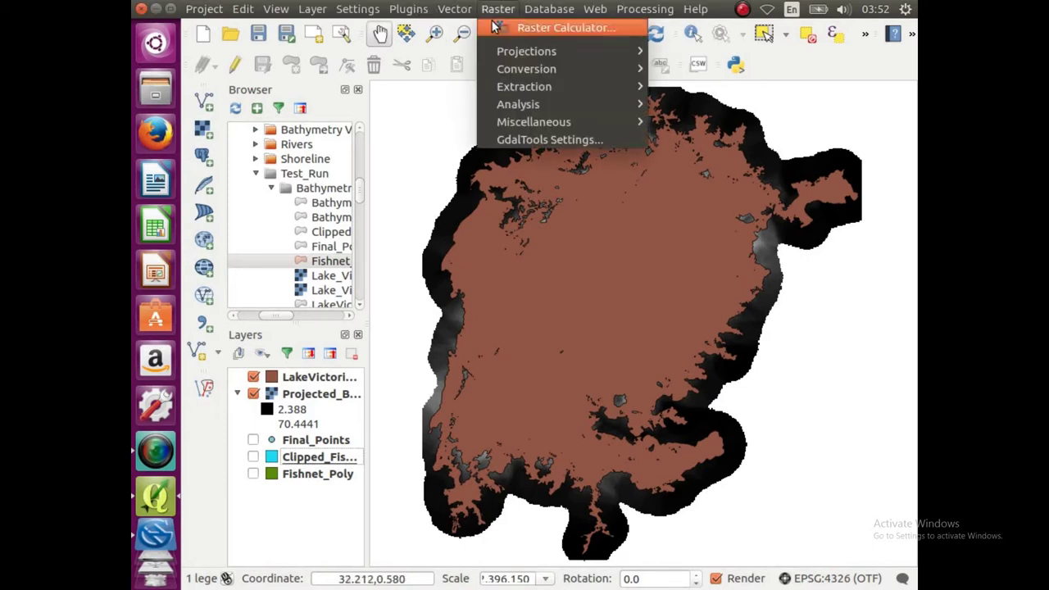
{"action": "mouse_move", "coordinate": [511, 95]}
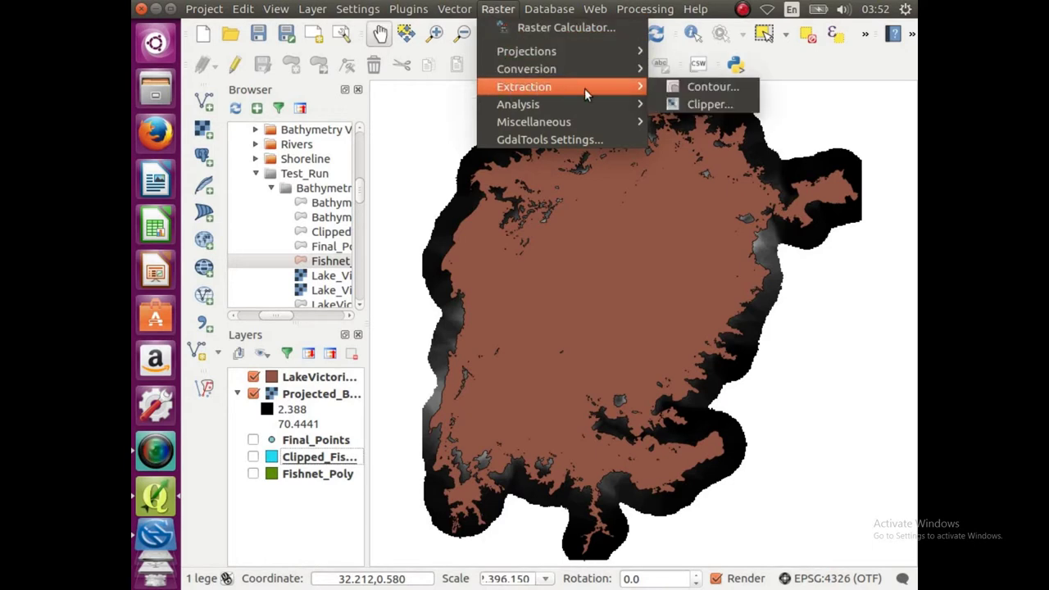
{"action": "left_click", "coordinate": [709, 105]}
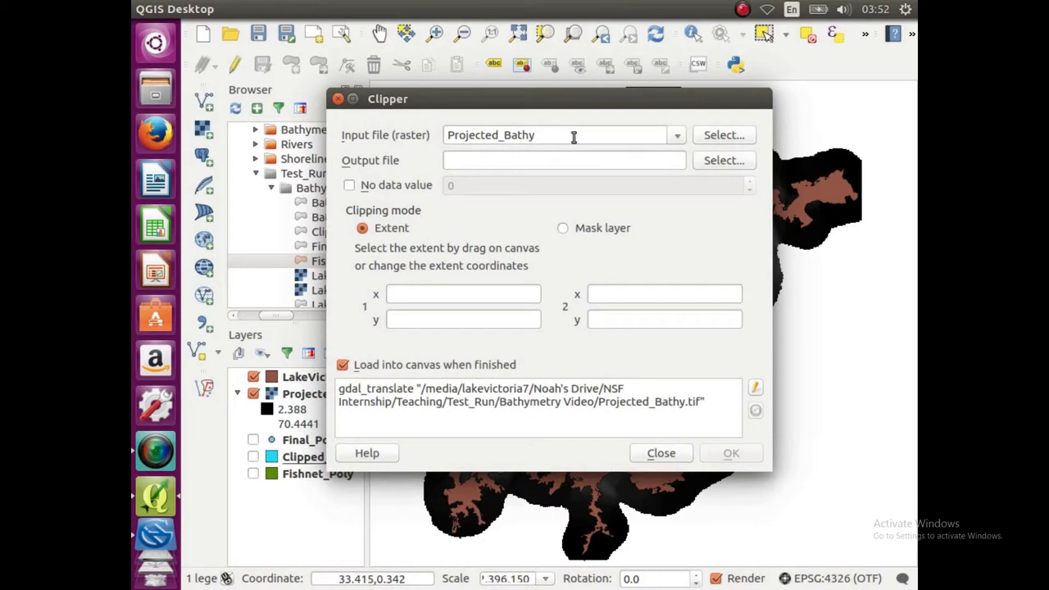
{"action": "left_click", "coordinate": [716, 161]}
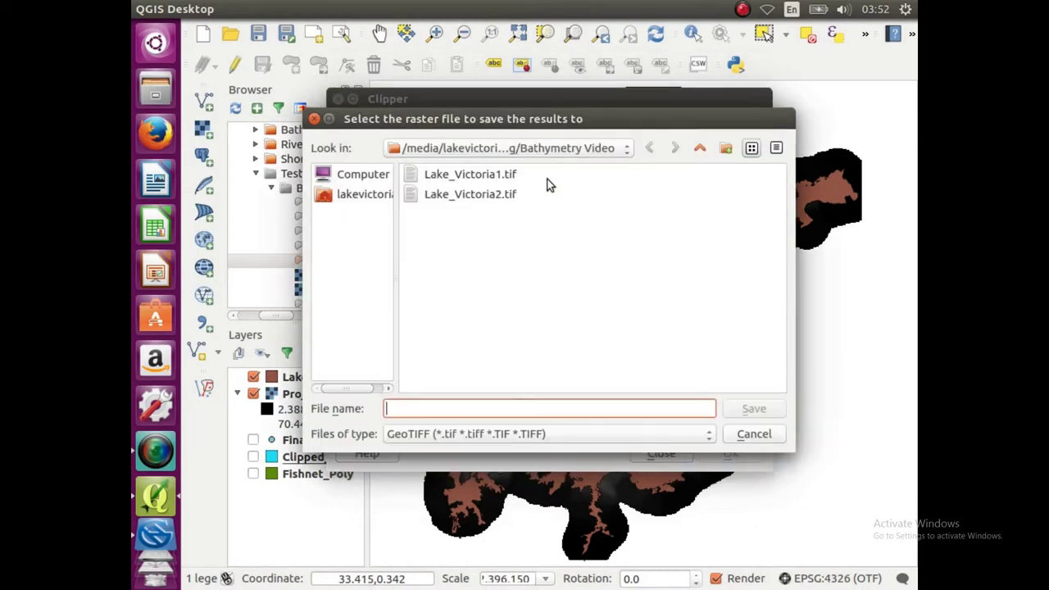
{"action": "type", "text": "F"}
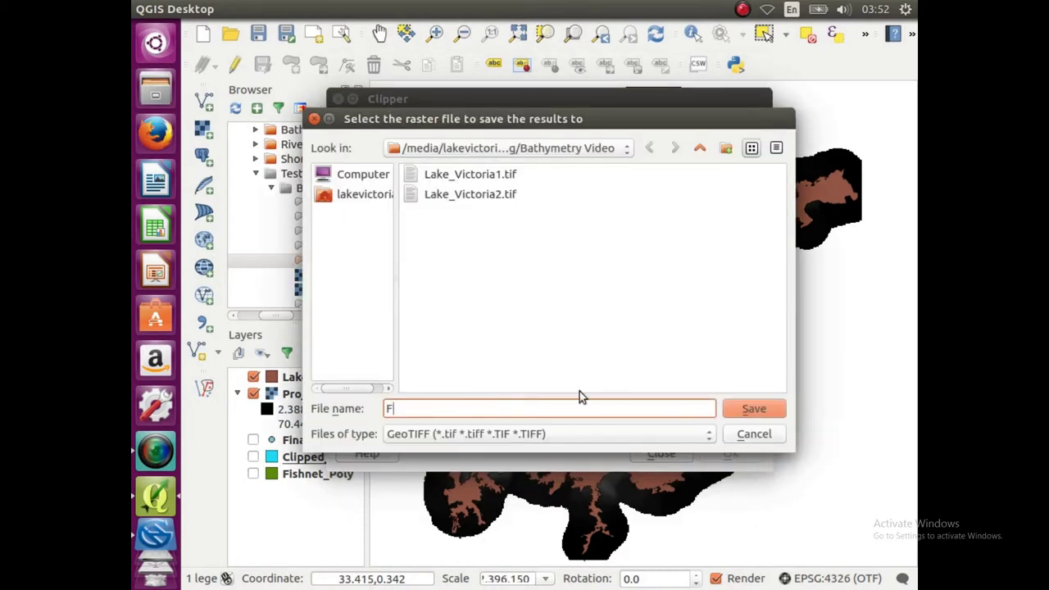
{"action": "type", "text": "inal_Bathymetry"}
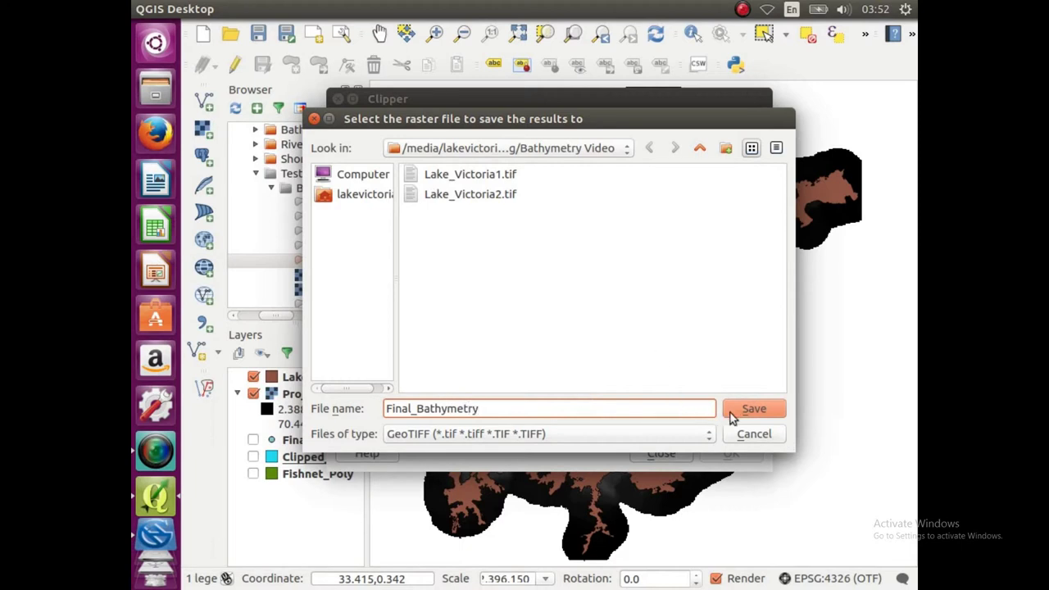
{"action": "left_click", "coordinate": [742, 412]}
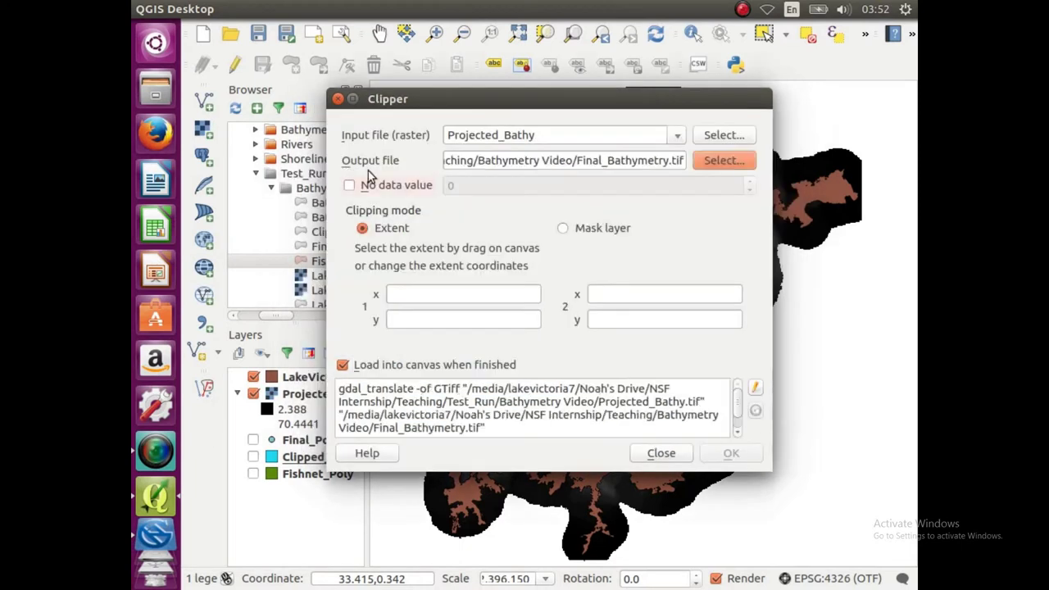
Step: Clip Projected_Bathy using the LakeVictoriaShoreline mask layer and acknowledge completion
{"action": "left_click", "coordinate": [562, 229]}
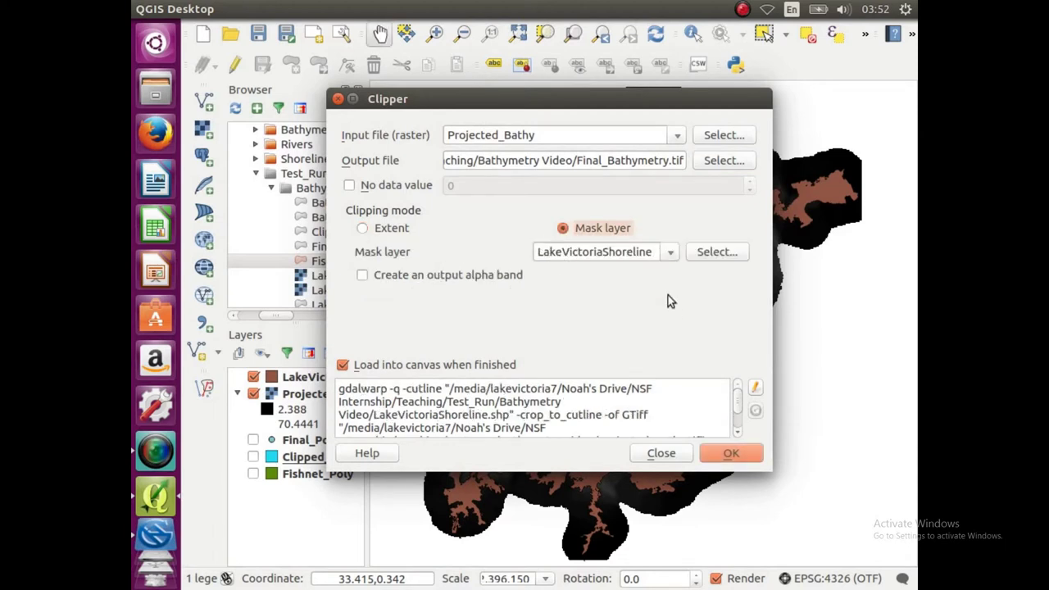
{"action": "left_click", "coordinate": [735, 456]}
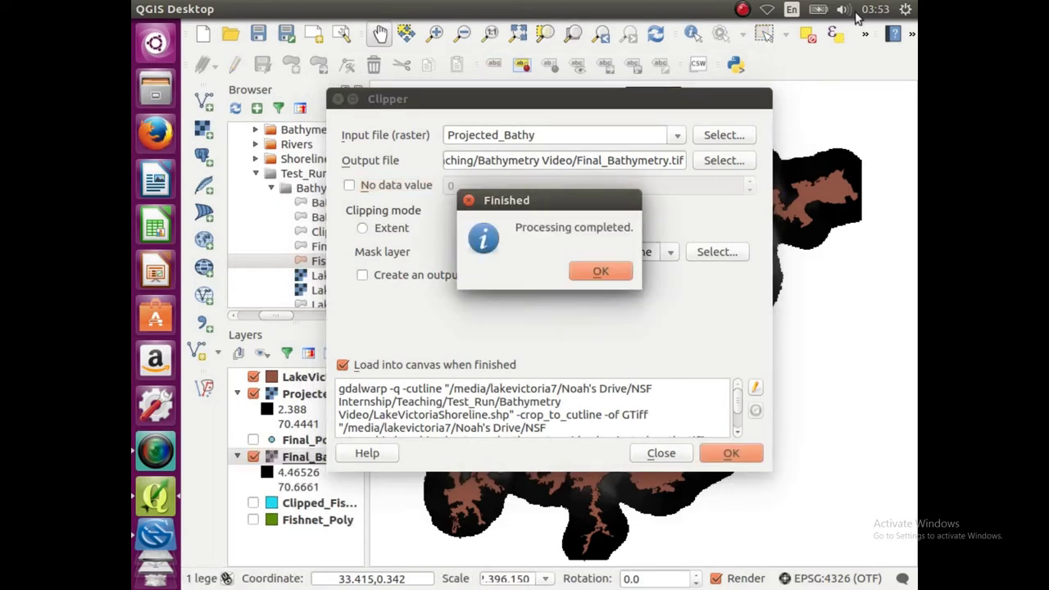
{"action": "left_click", "coordinate": [601, 271]}
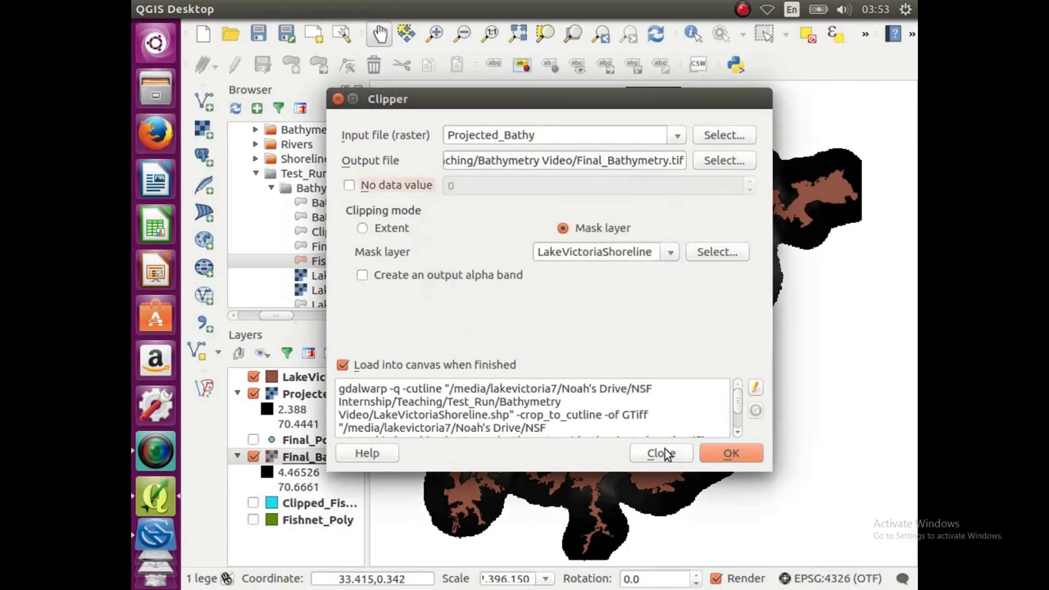
Step: Close the Clipper, hide the shoreline and Projected_Bathy, and remove Projected_Bathy
{"action": "left_click", "coordinate": [662, 454]}
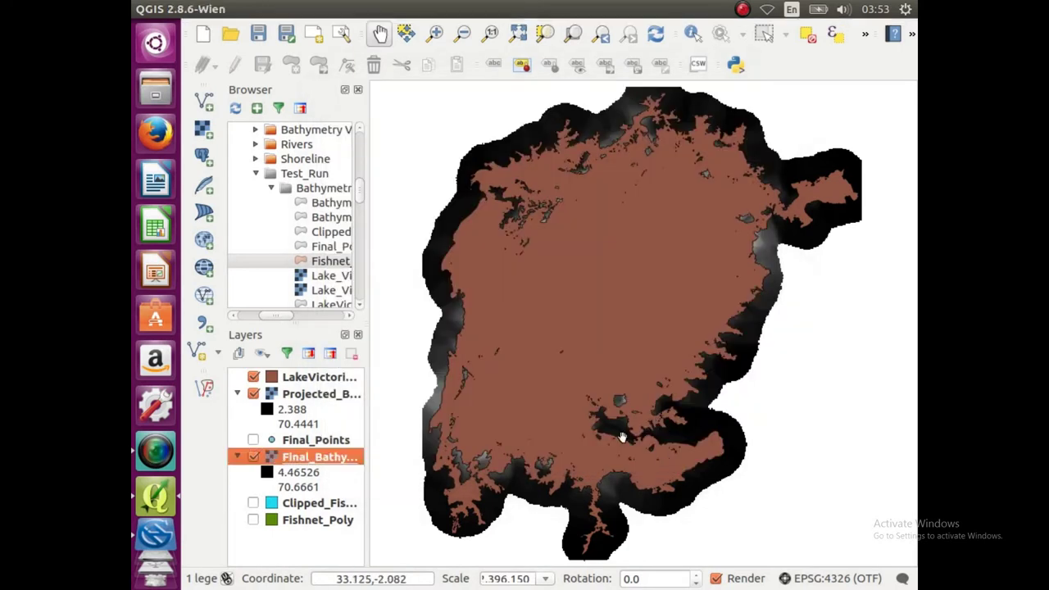
{"action": "left_click", "coordinate": [253, 377]}
{"action": "left_click", "coordinate": [253, 395]}
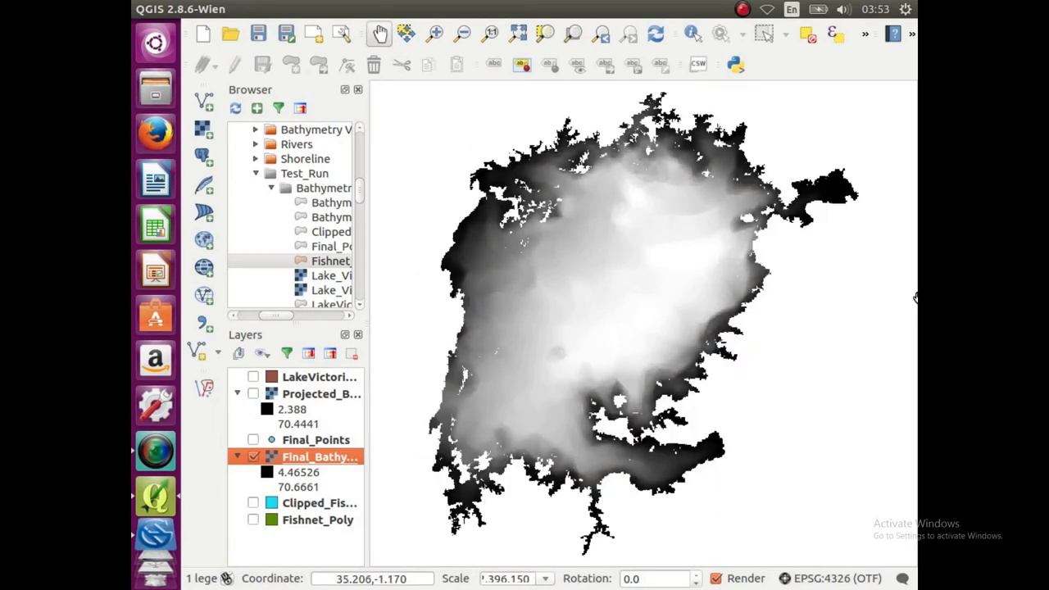
{"action": "right_click", "coordinate": [293, 394]}
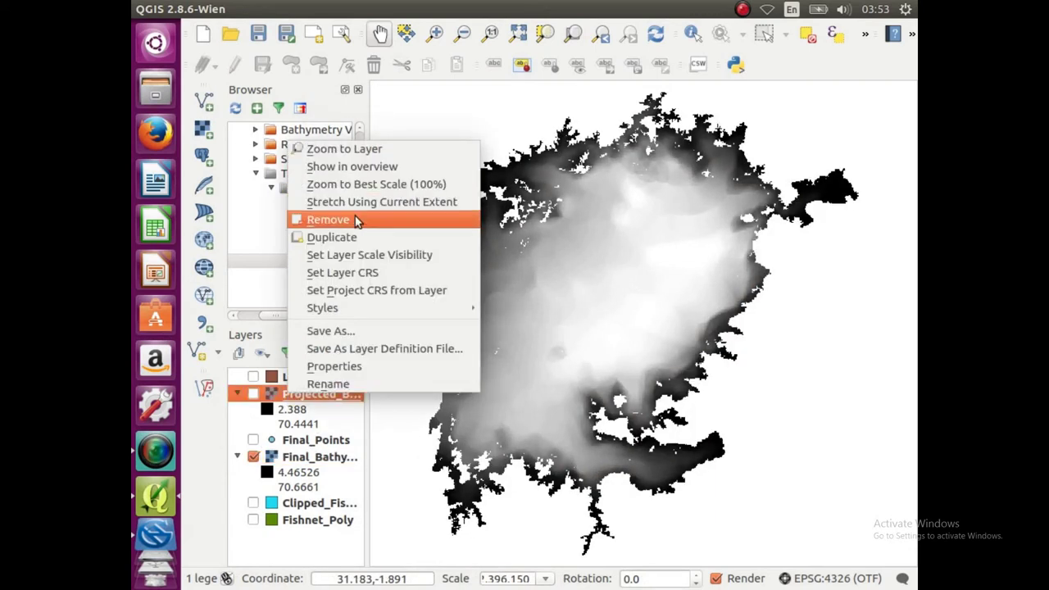
{"action": "left_click", "coordinate": [324, 219]}
{"action": "left_click", "coordinate": [626, 264]}
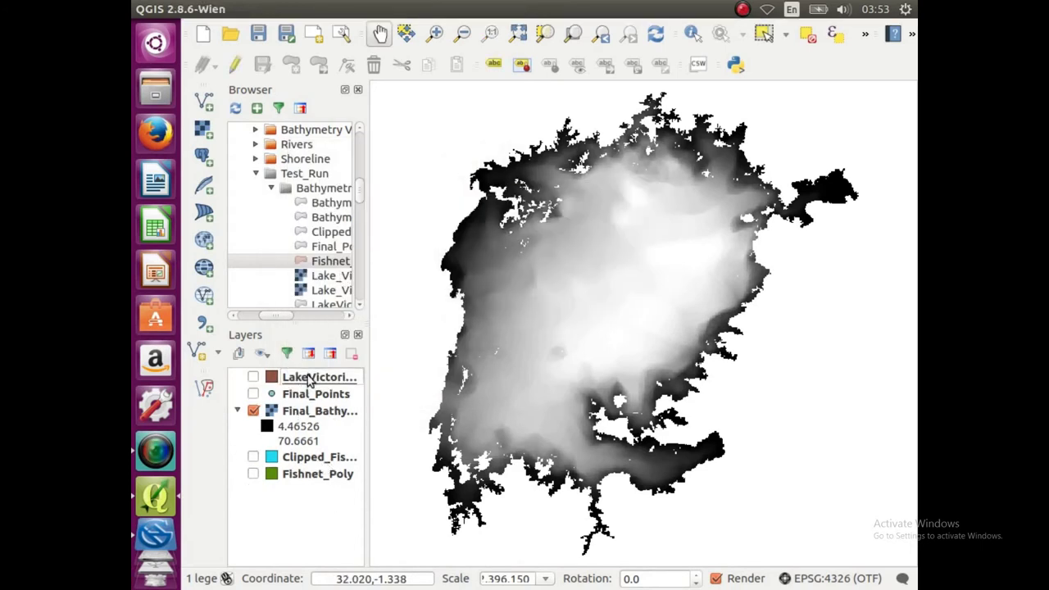
Step: Move LakeVictoriaShoreline below Final_Bathymetry in the layer list
{"action": "left_click_drag", "start_coordinate": [308, 378], "coordinate": [309, 443]}
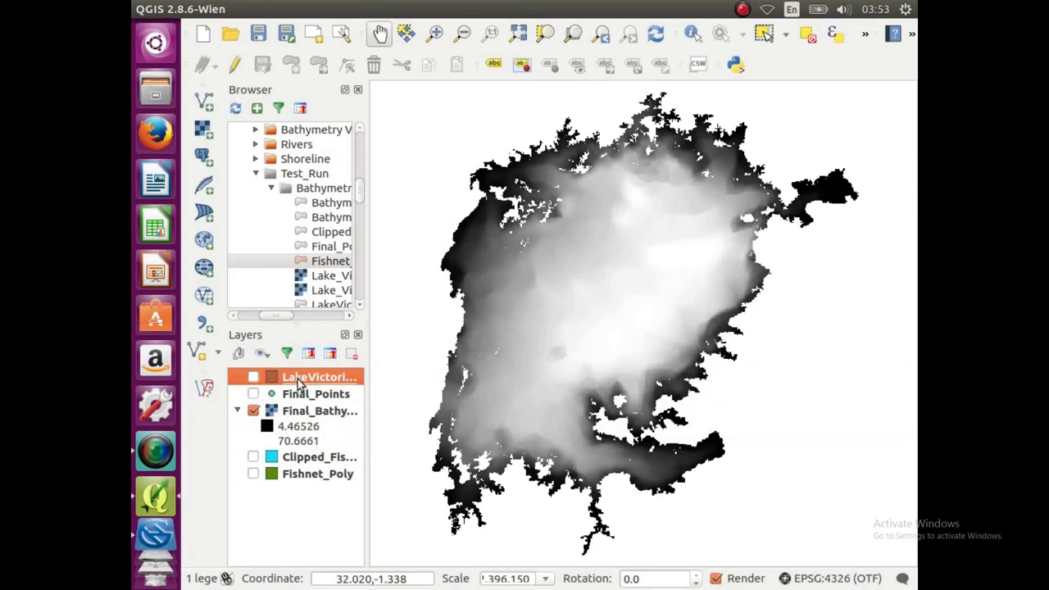
{"action": "left_click_drag", "start_coordinate": [300, 382], "coordinate": [303, 441]}
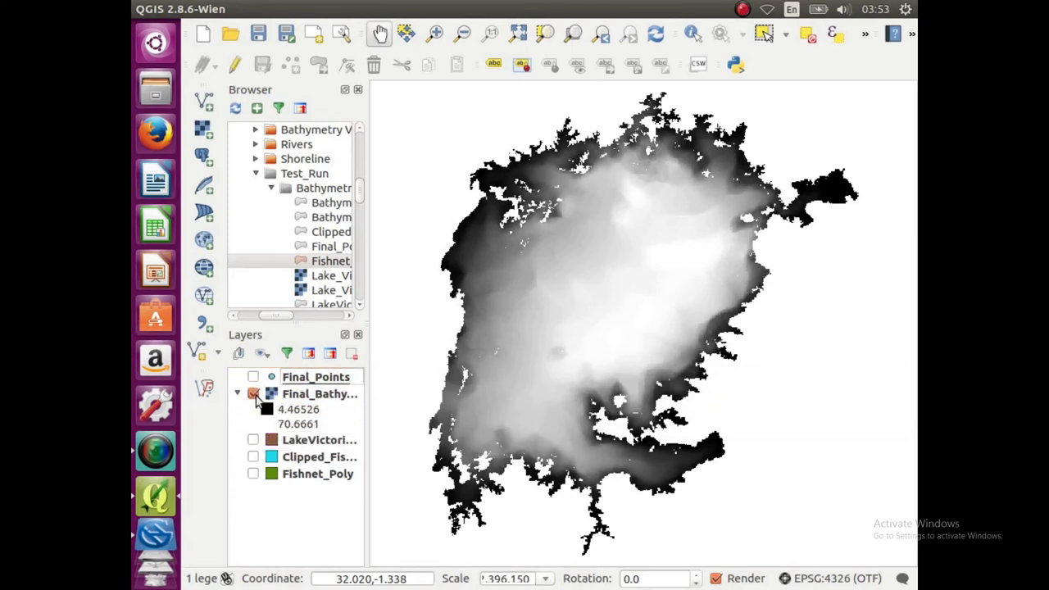
{"action": "left_click", "coordinate": [254, 377]}
{"action": "left_click", "coordinate": [253, 377]}
Step: Style Final_Bathymetry as singleband pseudocolor with Blues classes from 4.465260 to 70.666100
{"action": "right_click", "coordinate": [320, 396]}
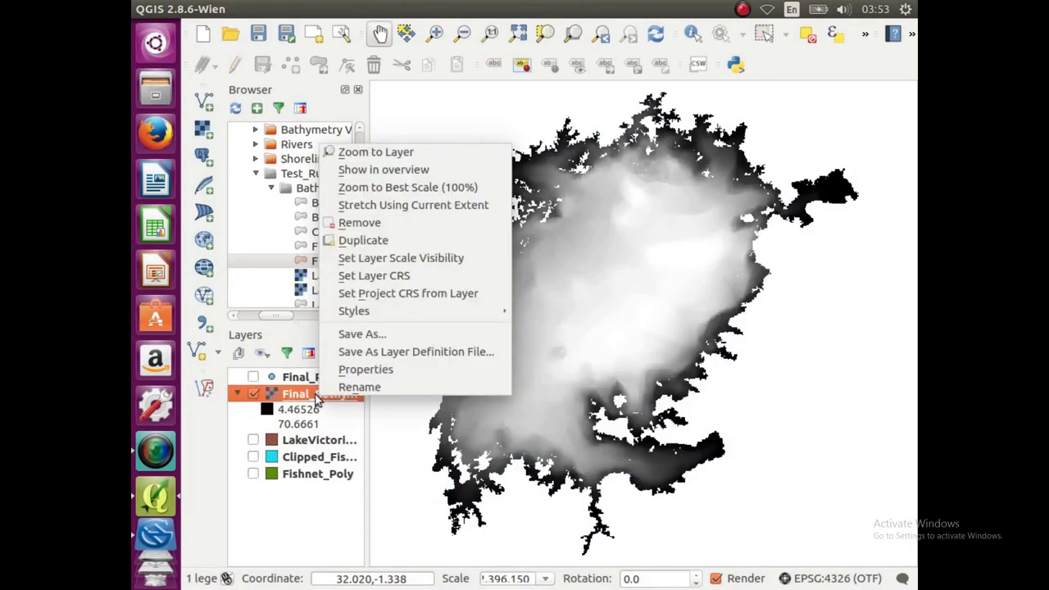
{"action": "left_click", "coordinate": [368, 372]}
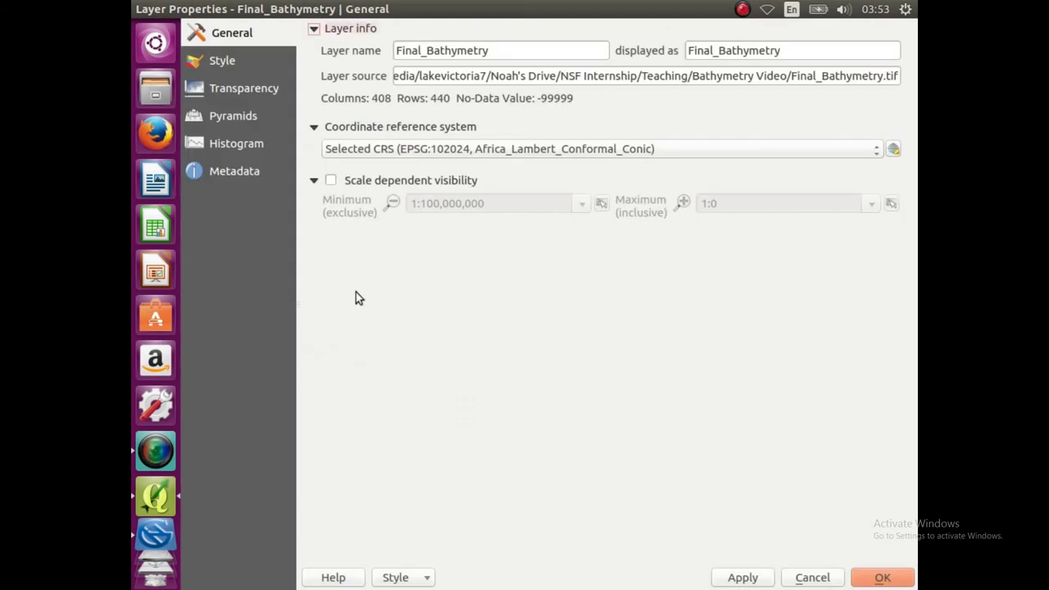
{"action": "left_click", "coordinate": [231, 59]}
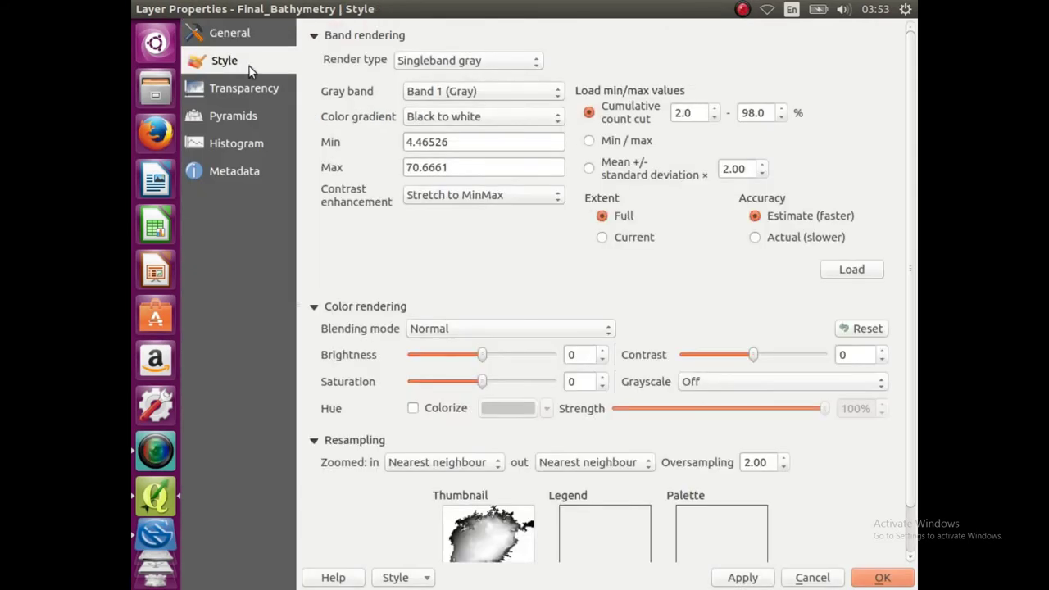
{"action": "left_click", "coordinate": [468, 64]}
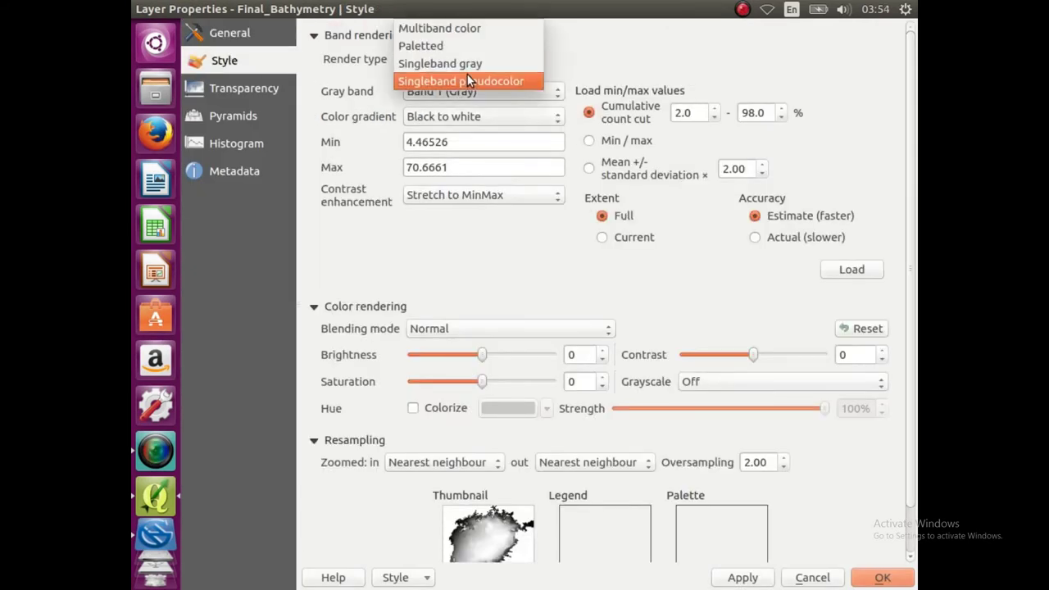
{"action": "left_click", "coordinate": [469, 81]}
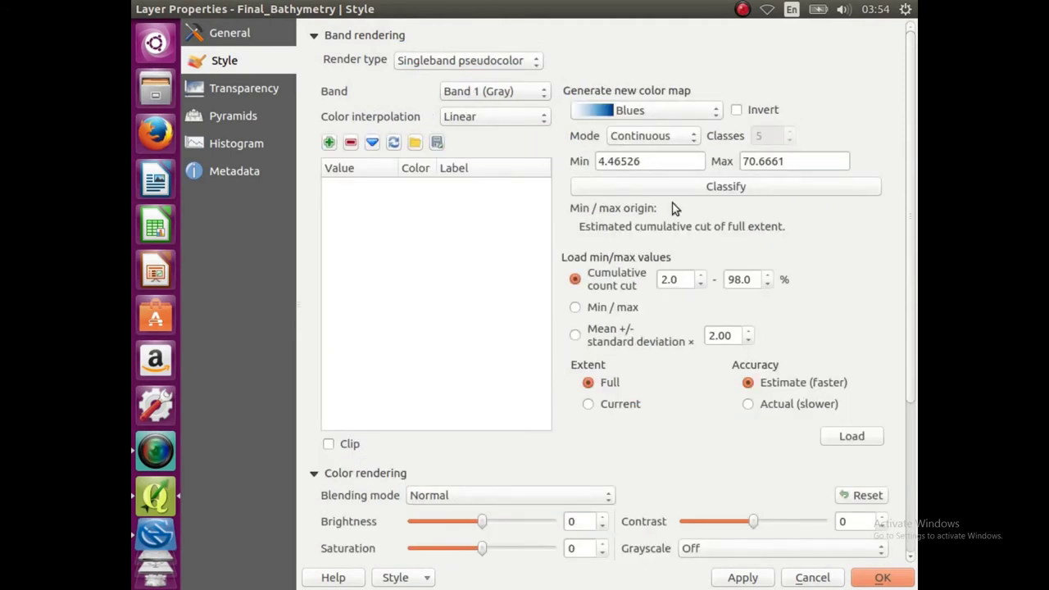
{"action": "left_click", "coordinate": [673, 190]}
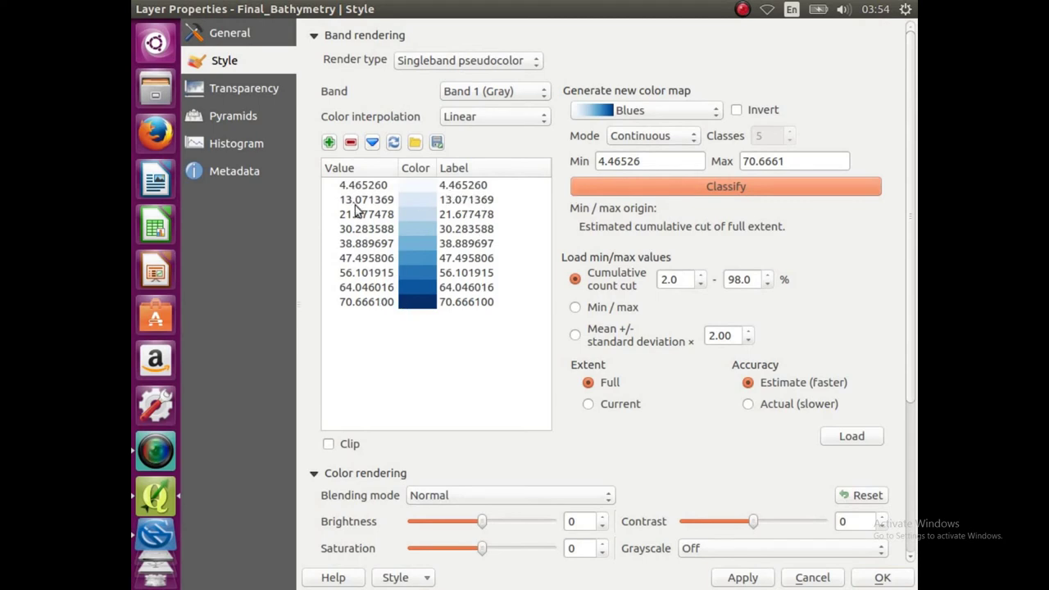
{"action": "left_click_drag", "start_coordinate": [916, 131], "coordinate": [916, 284]}
{"action": "left_click", "coordinate": [760, 577]}
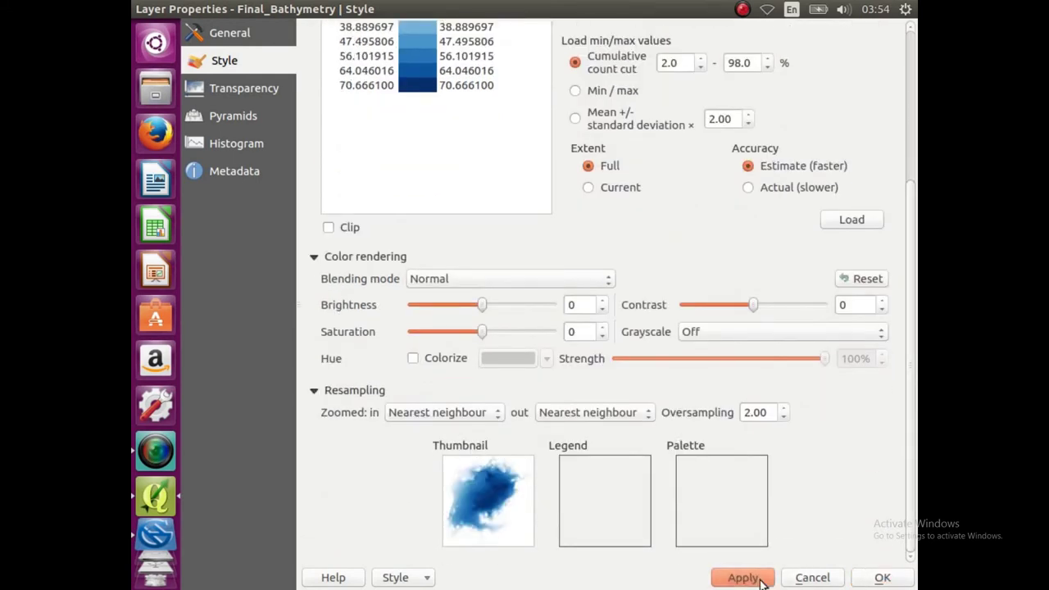
{"action": "left_click", "coordinate": [875, 576]}
{"action": "left_click", "coordinate": [332, 396]}
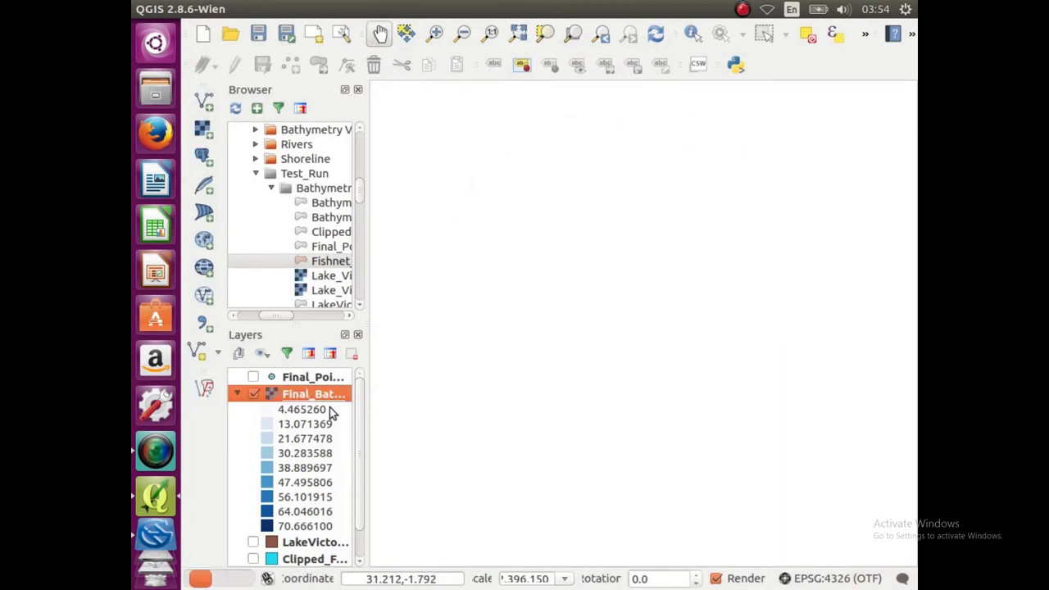
Step: Turn on LakeVictoriaShoreline and give its simple fill a transparent fill and 0.5 border width
{"action": "left_click_drag", "start_coordinate": [359, 411], "coordinate": [358, 475]}
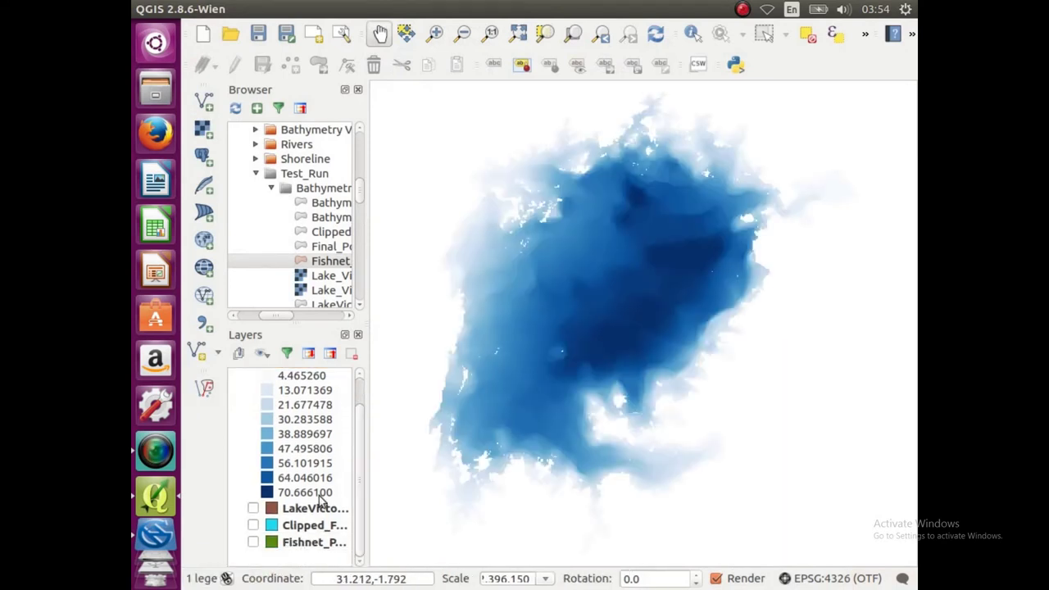
{"action": "left_click", "coordinate": [254, 509]}
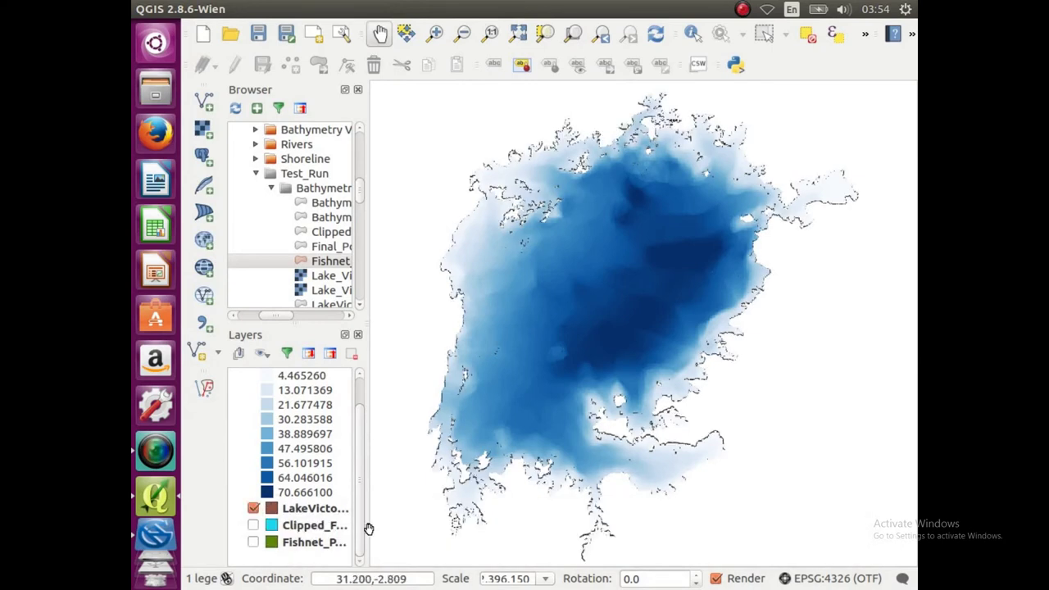
{"action": "left_click", "coordinate": [323, 510]}
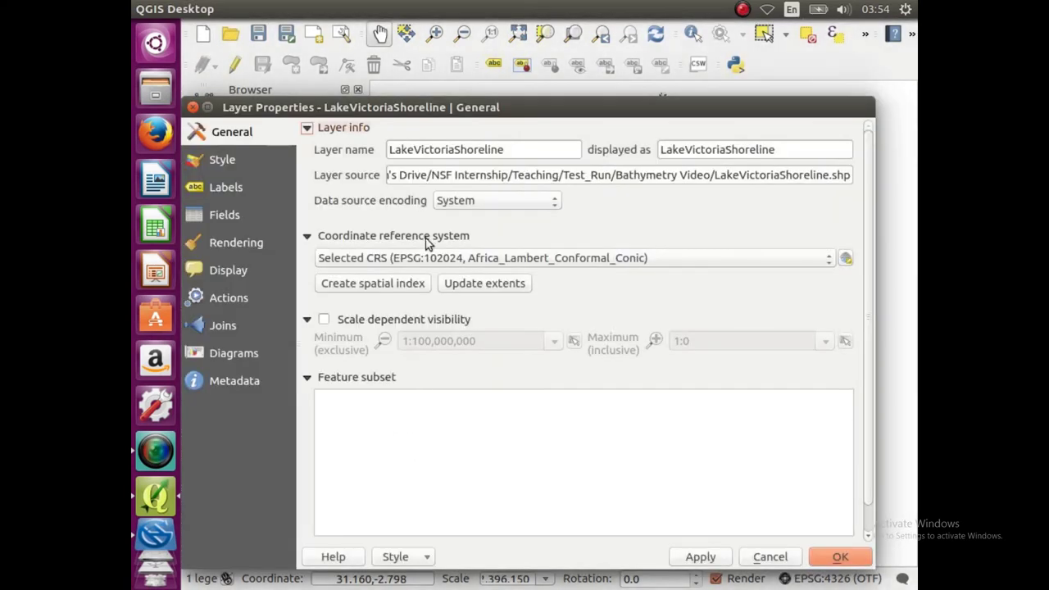
{"action": "left_click", "coordinate": [218, 162]}
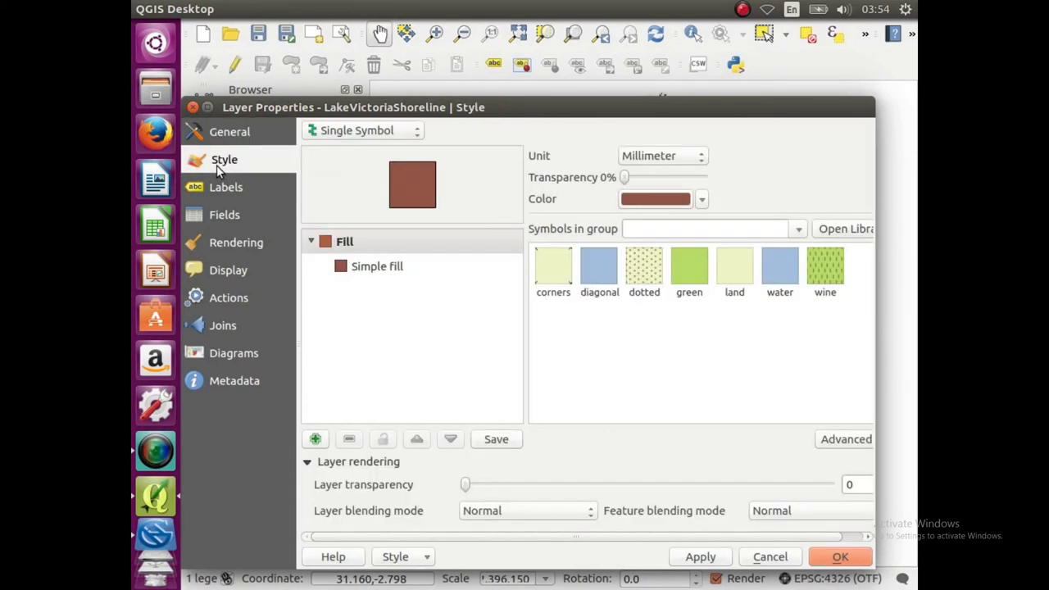
{"action": "left_click", "coordinate": [369, 267]}
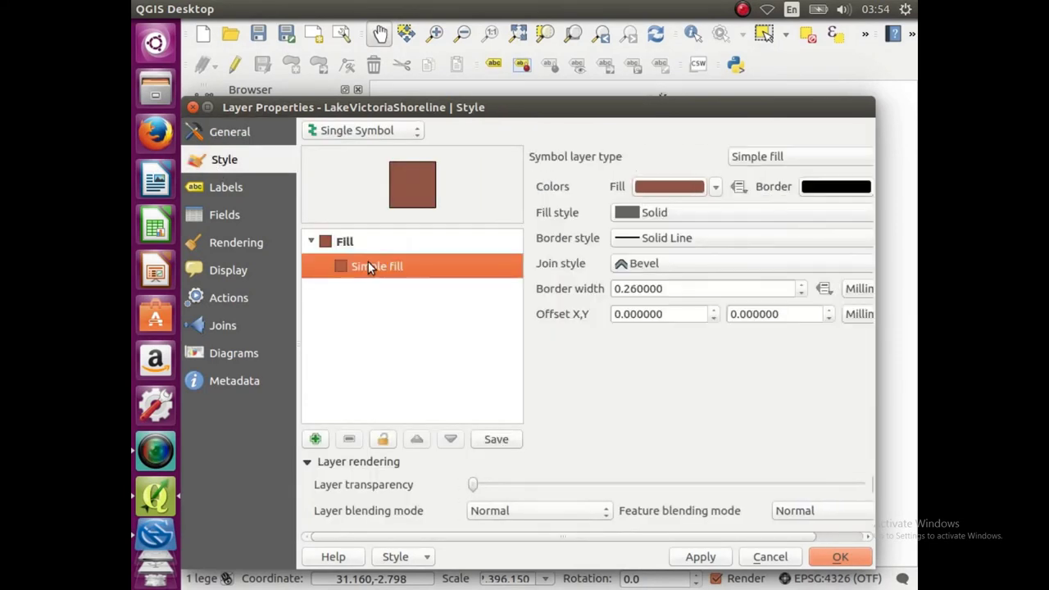
{"action": "left_click", "coordinate": [714, 186]}
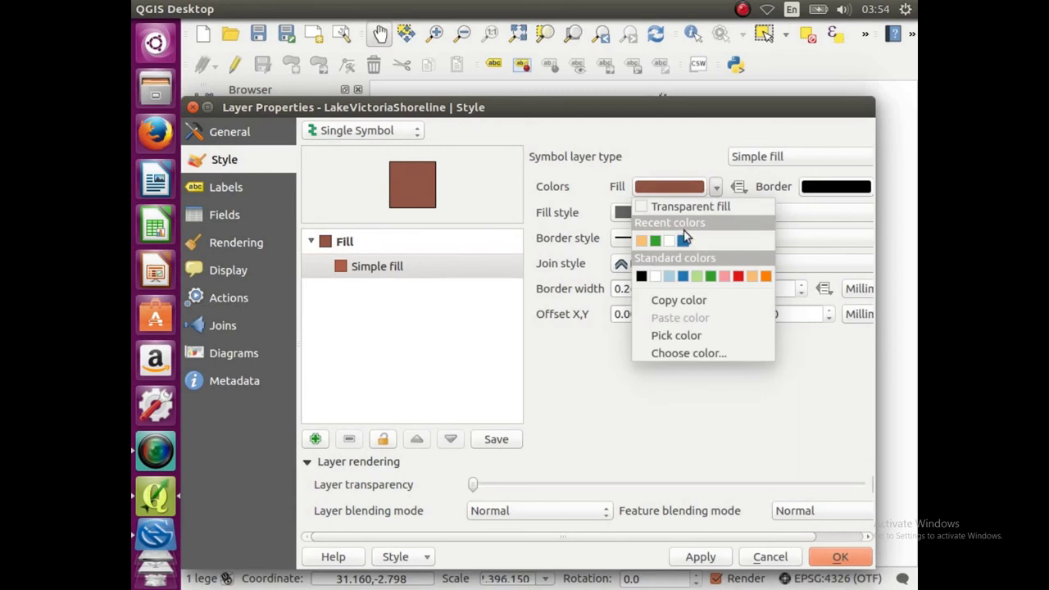
{"action": "left_click", "coordinate": [680, 207]}
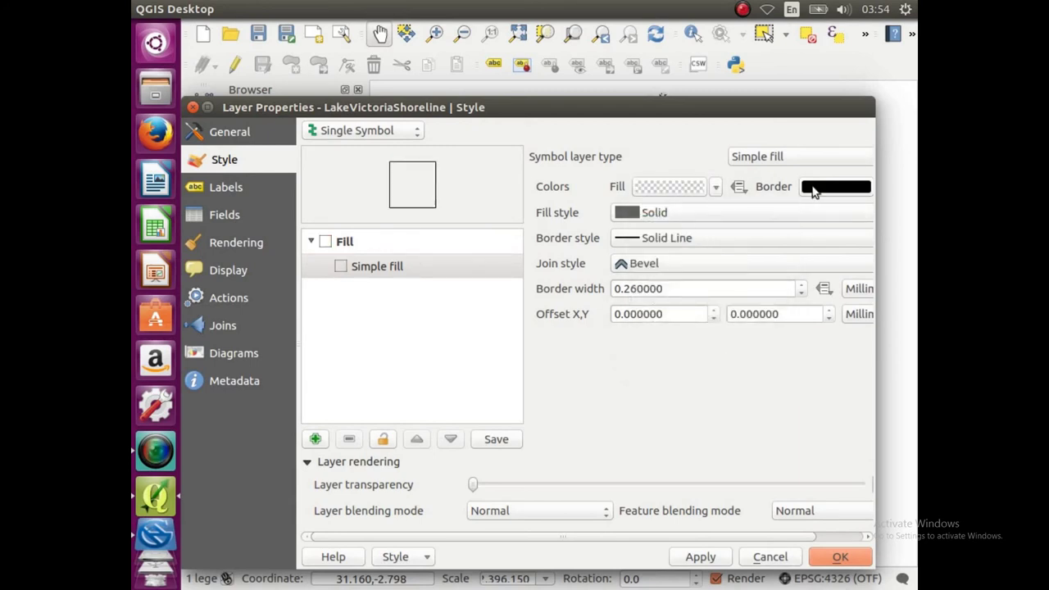
{"action": "left_click", "coordinate": [630, 288]}
{"action": "left_click_drag", "start_coordinate": [629, 288], "coordinate": [679, 283]}
{"action": "key", "text": "BackSpace"}
{"action": "key", "text": "BackSpace"}
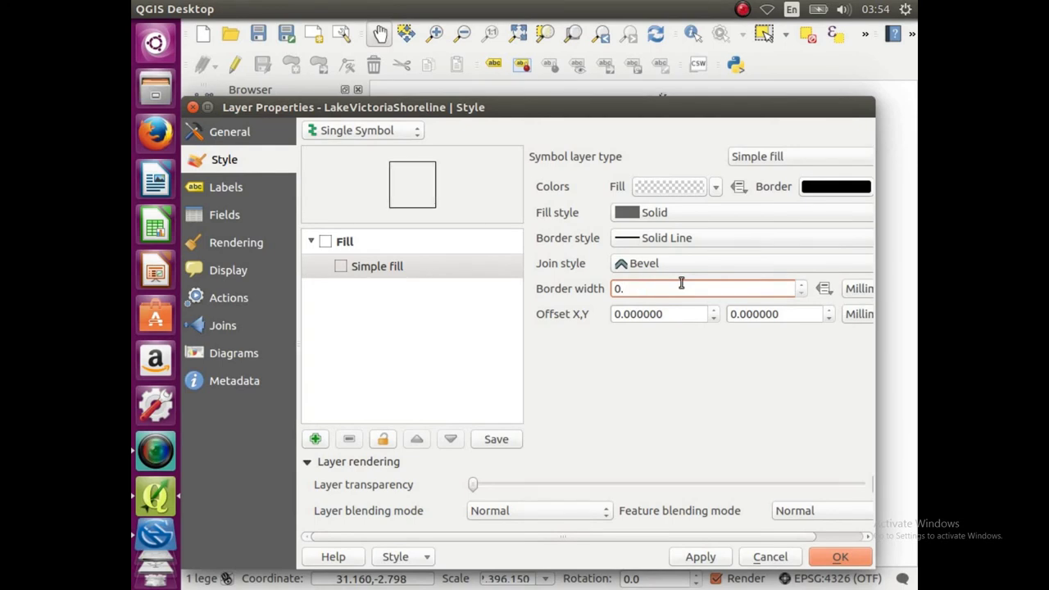
{"action": "type", "text": "5"}
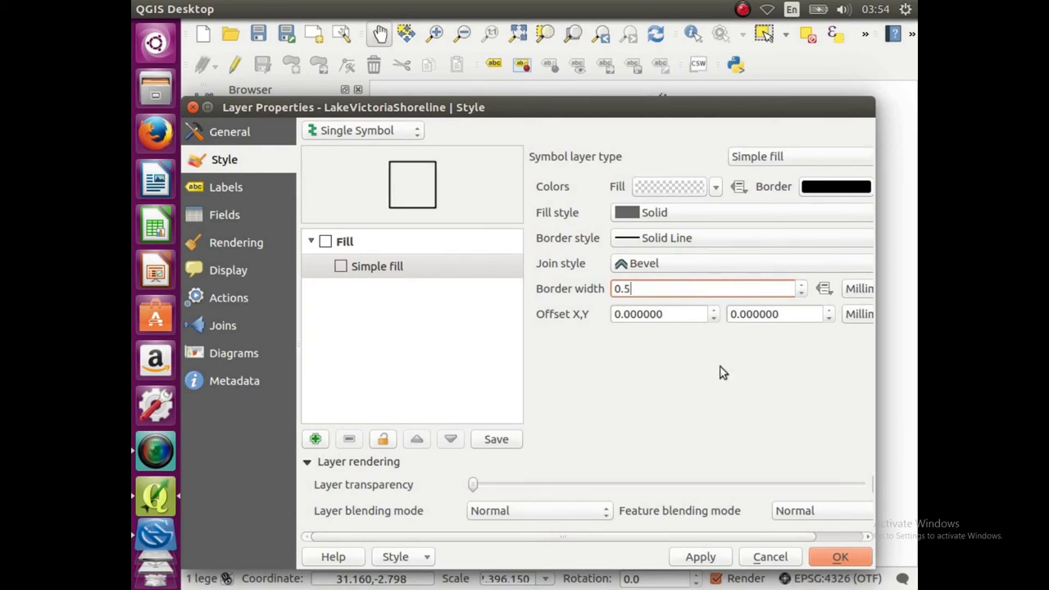
{"action": "left_click", "coordinate": [840, 558]}
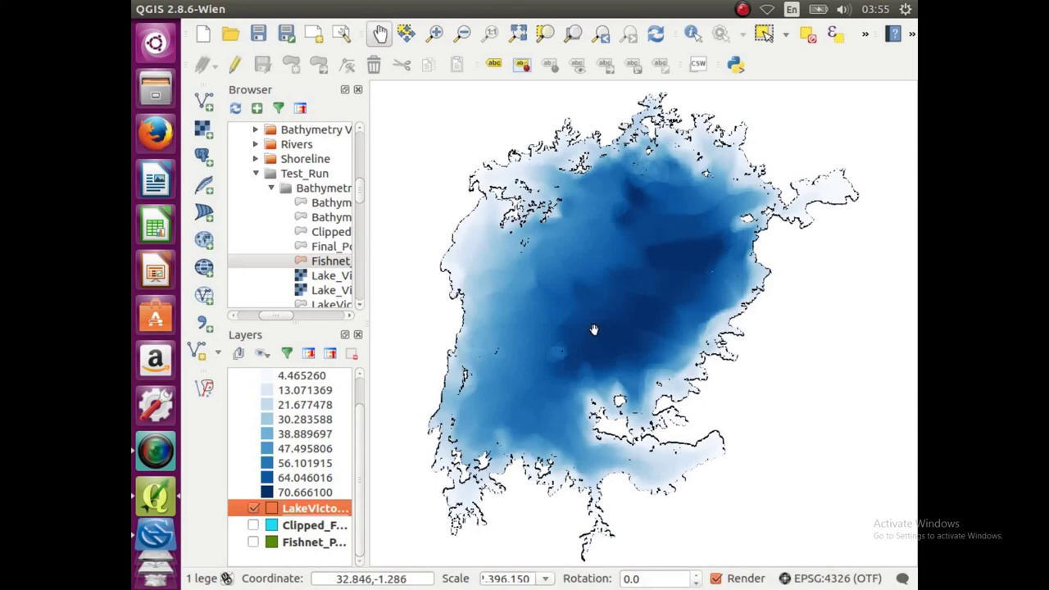
Step: Pan the map to recentre Lake Victoria and inspect the finished bathymetry
{"action": "left_click_drag", "start_coordinate": [592, 327], "coordinate": [658, 308]}
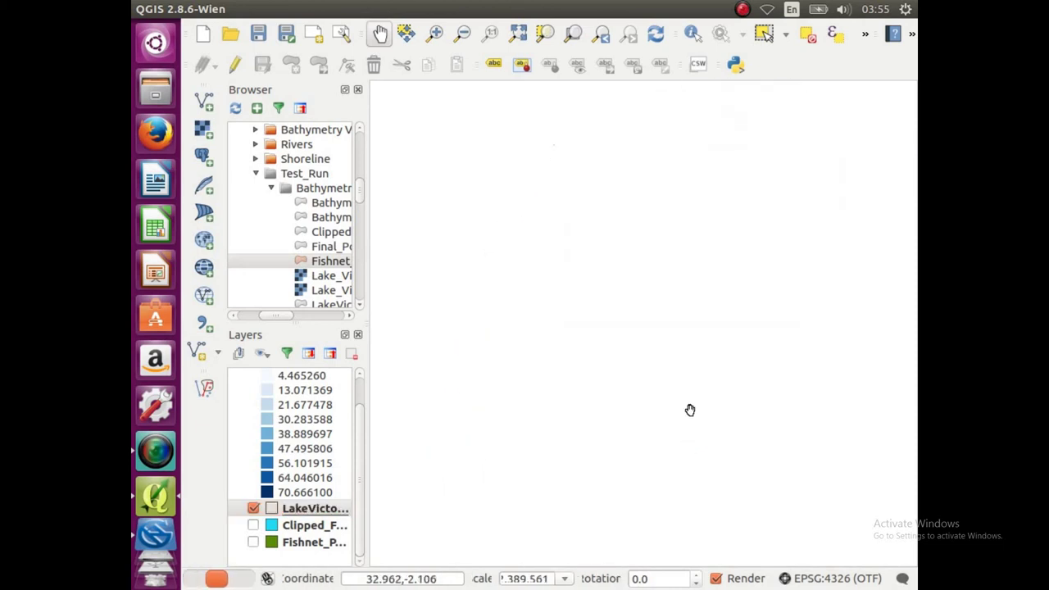